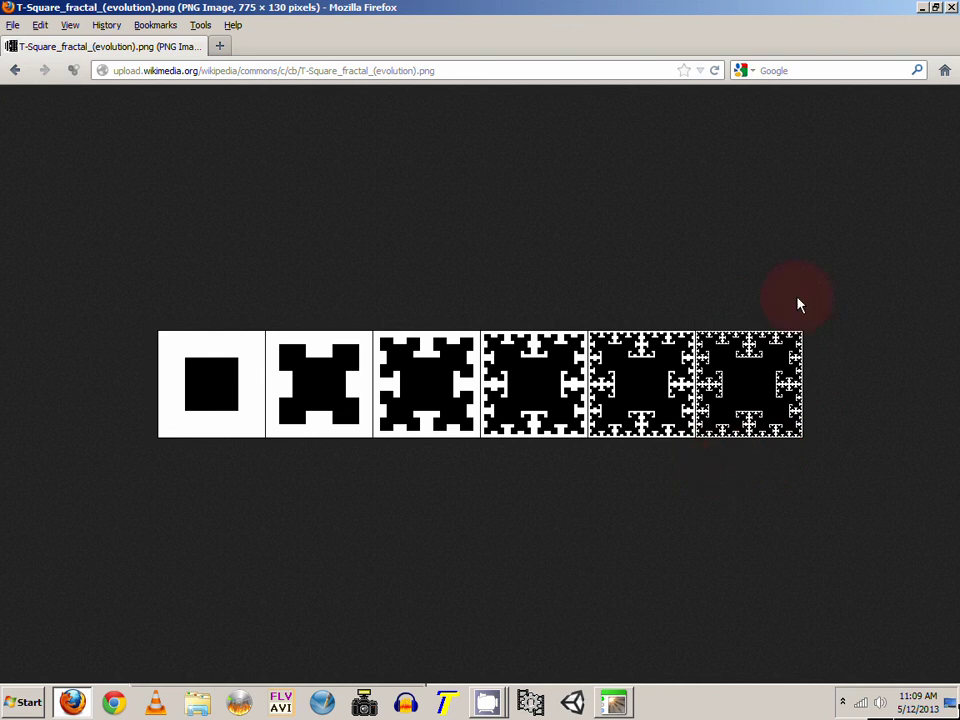
- Shrink the browser window showing the T-Square fractal image, move it aside and switch to Filter Forge
{"action": "left_click", "coordinate": [935, 8]}
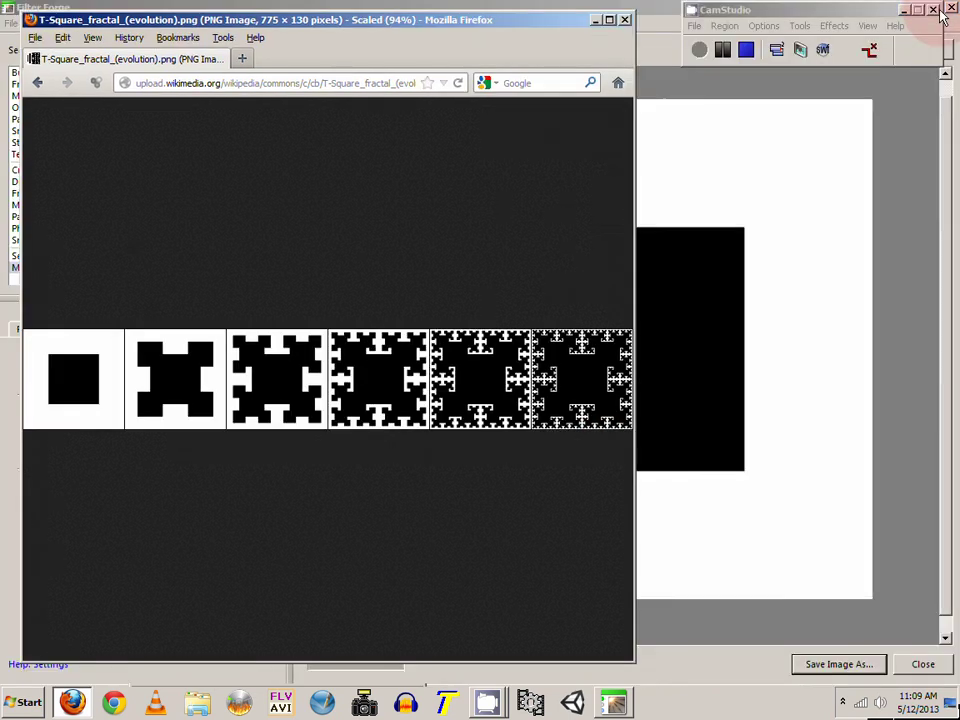
{"action": "left_click_drag", "start_coordinate": [540, 24], "coordinate": [514, 24]}
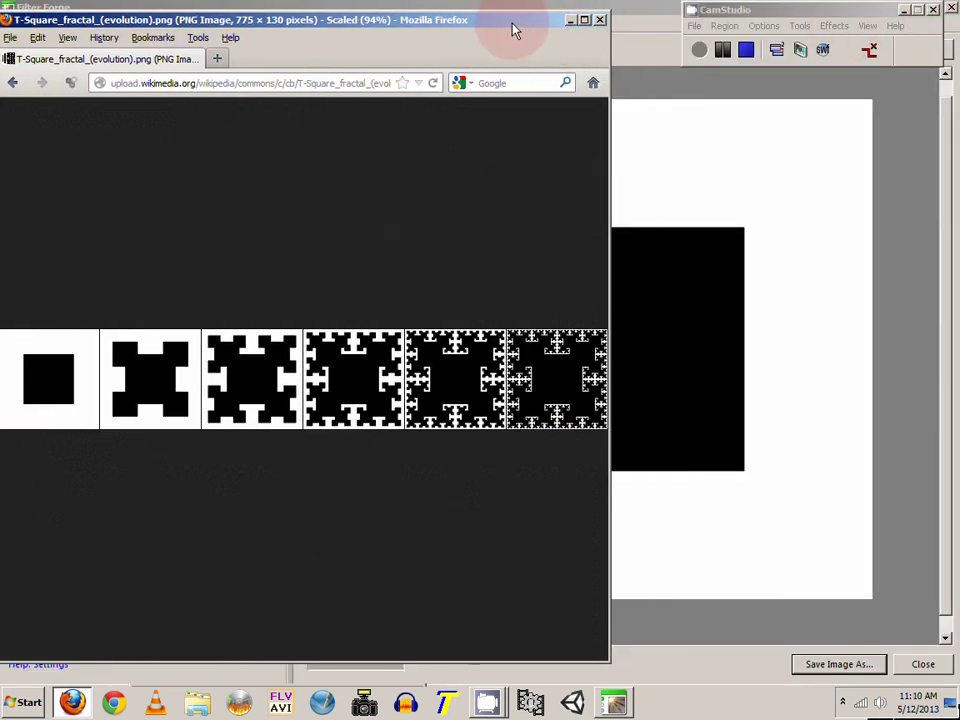
{"action": "left_click", "coordinate": [727, 158]}
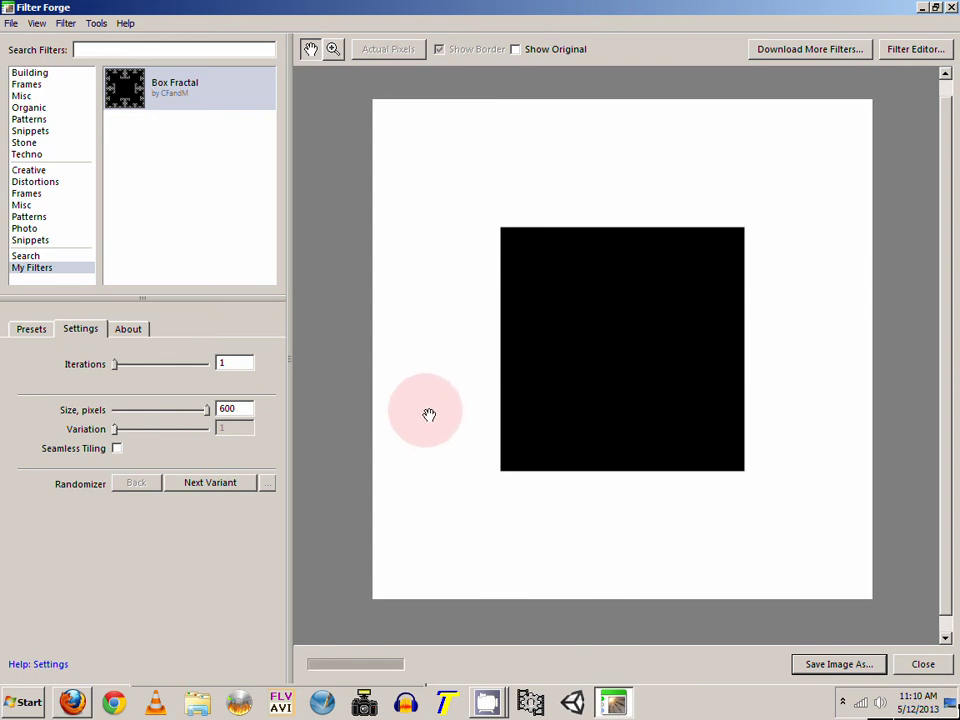
- Raise the Box Fractal filter's Iterations one at a time from 1 to 4
{"action": "left_click", "coordinate": [115, 368]}
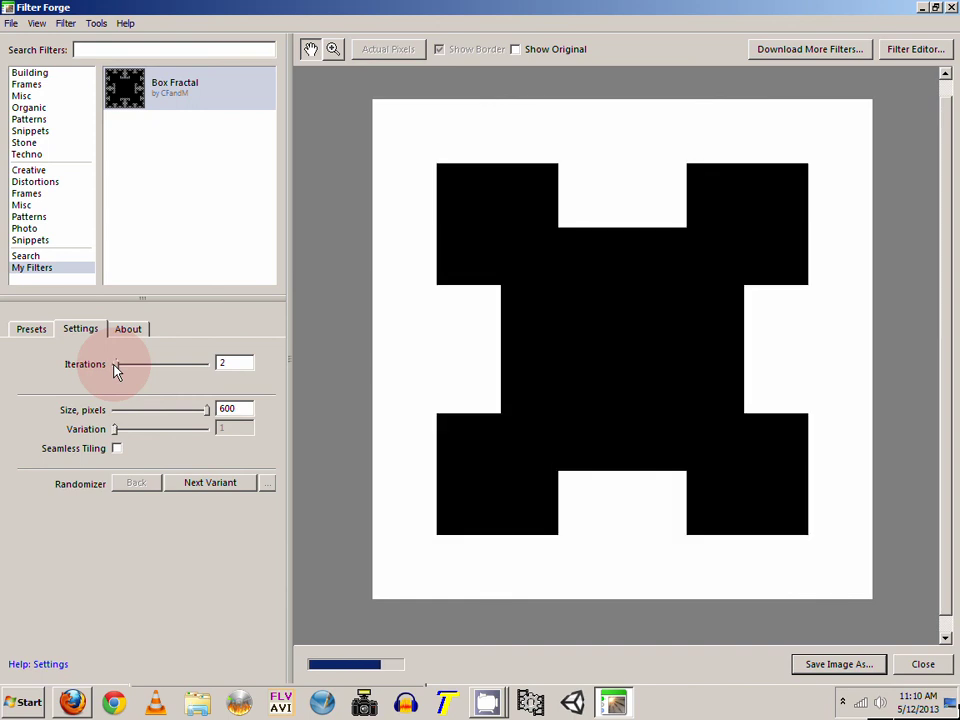
{"action": "left_click", "coordinate": [115, 368]}
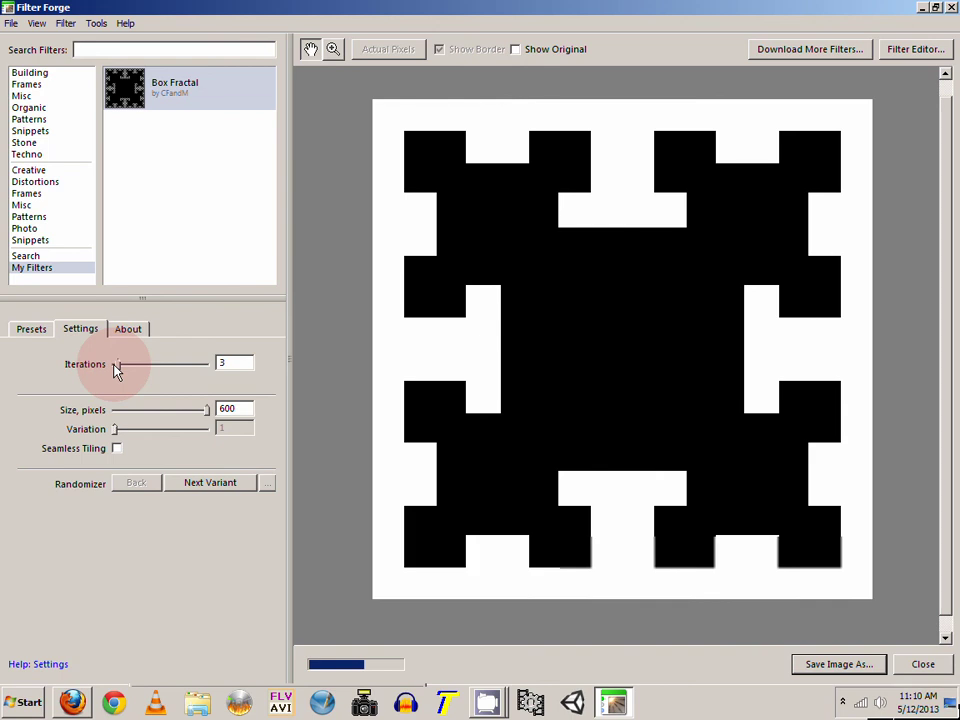
{"action": "left_click", "coordinate": [115, 368]}
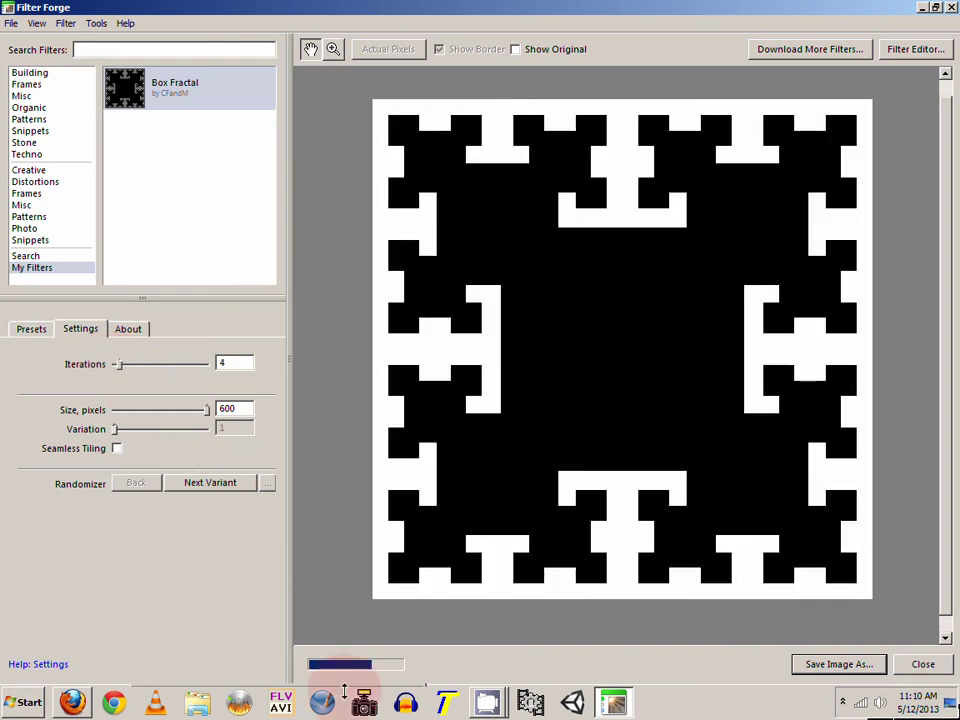
- Switch to Firefox and compare the T-Square reference image's stages with the filter's fourth iteration, repositioning the window over the preview
{"action": "left_click", "coordinate": [78, 704]}
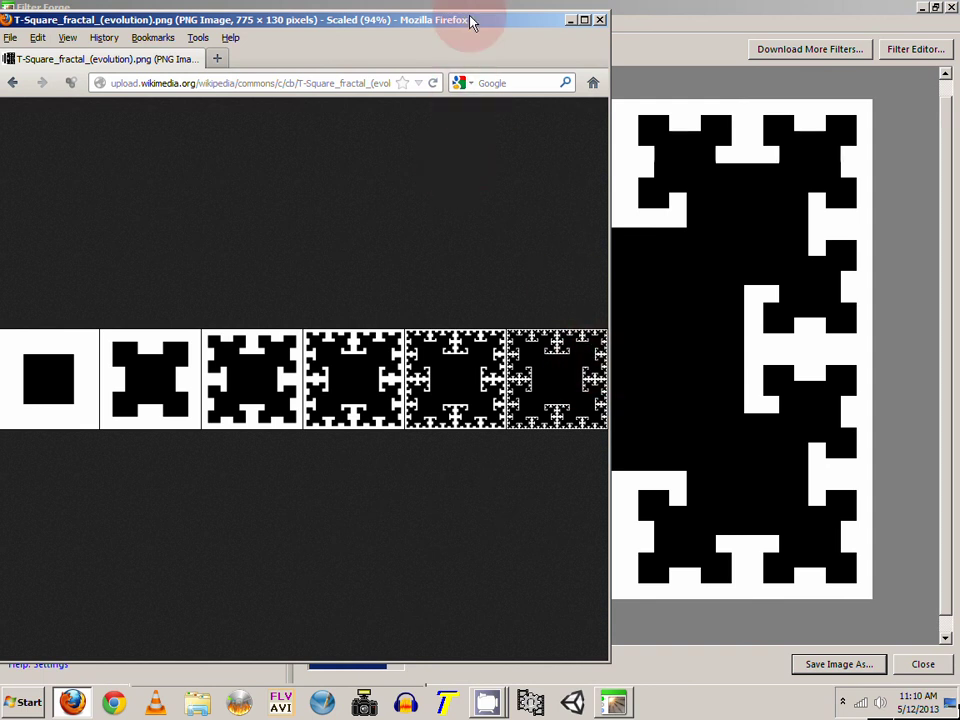
{"action": "left_click_drag", "start_coordinate": [471, 21], "coordinate": [382, 17]}
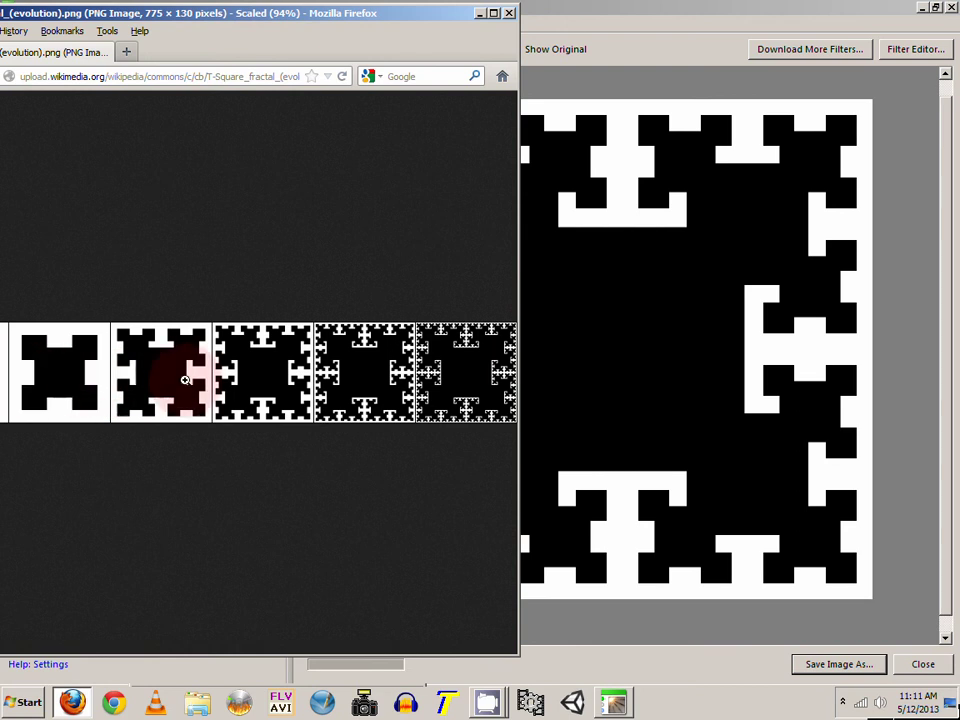
{"action": "left_click_drag", "start_coordinate": [352, 14], "coordinate": [746, 219]}
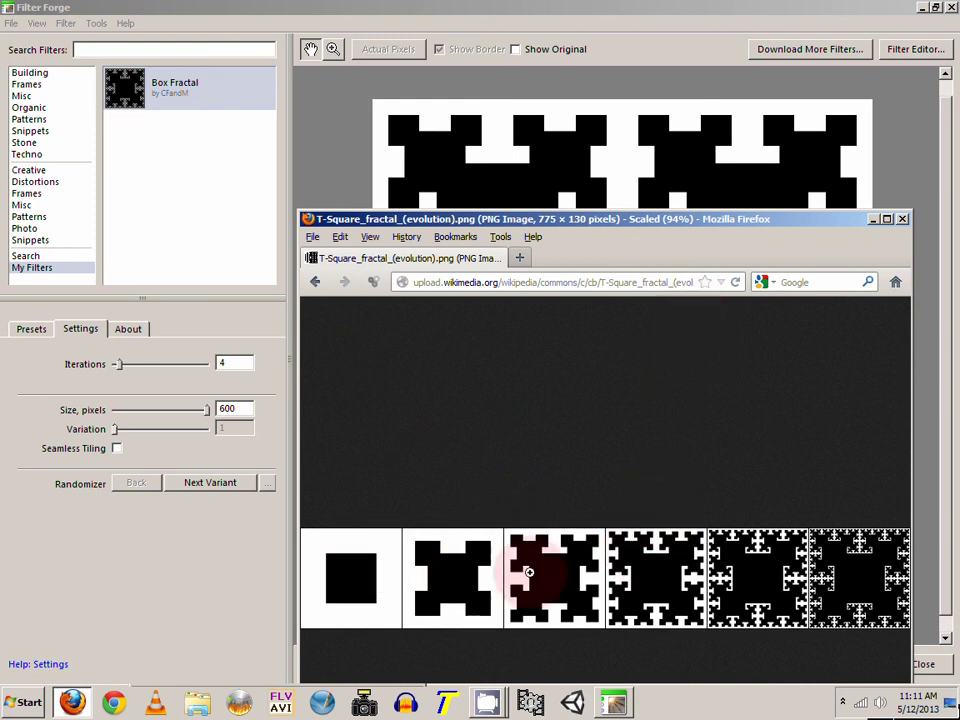
{"action": "left_click_drag", "start_coordinate": [662, 219], "coordinate": [268, 122]}
{"action": "left_click", "coordinate": [153, 441]}
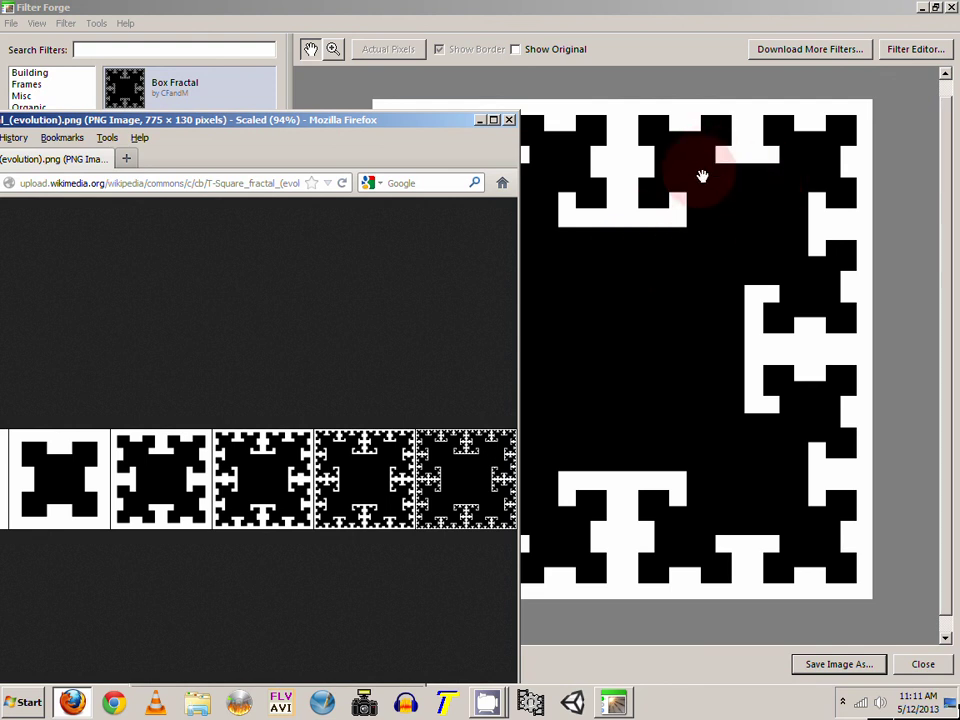
{"action": "left_click_drag", "start_coordinate": [445, 122], "coordinate": [635, 91]}
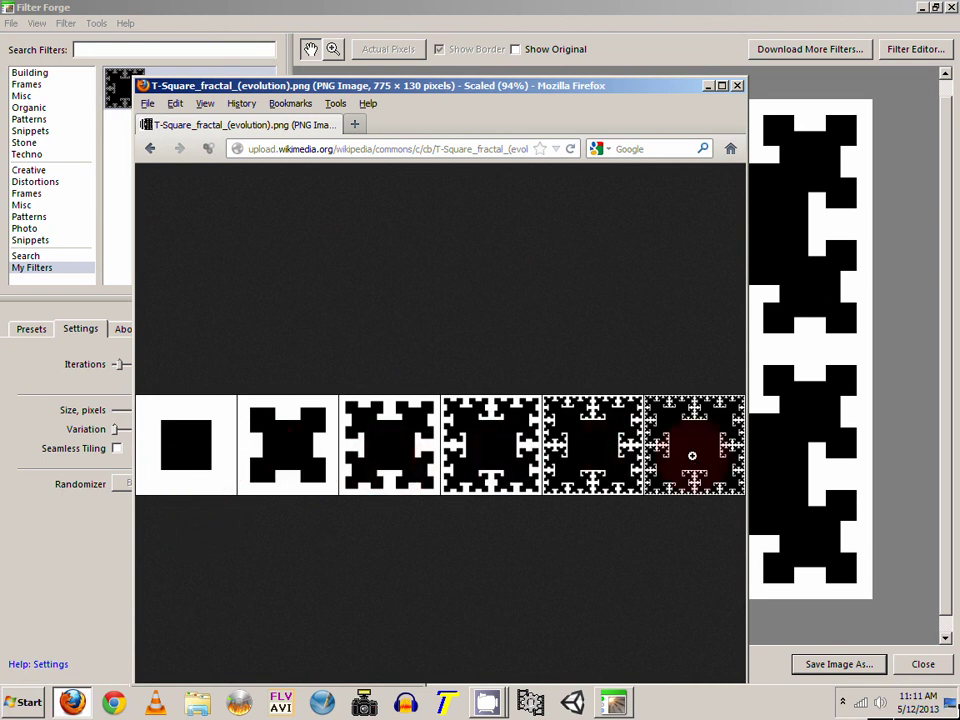
- Move the reference image out of the way and set the Box Fractal's Iterations to 6 in Filter Forge
{"action": "left_click_drag", "start_coordinate": [568, 90], "coordinate": [355, 538]}
{"action": "left_click", "coordinate": [119, 368]}
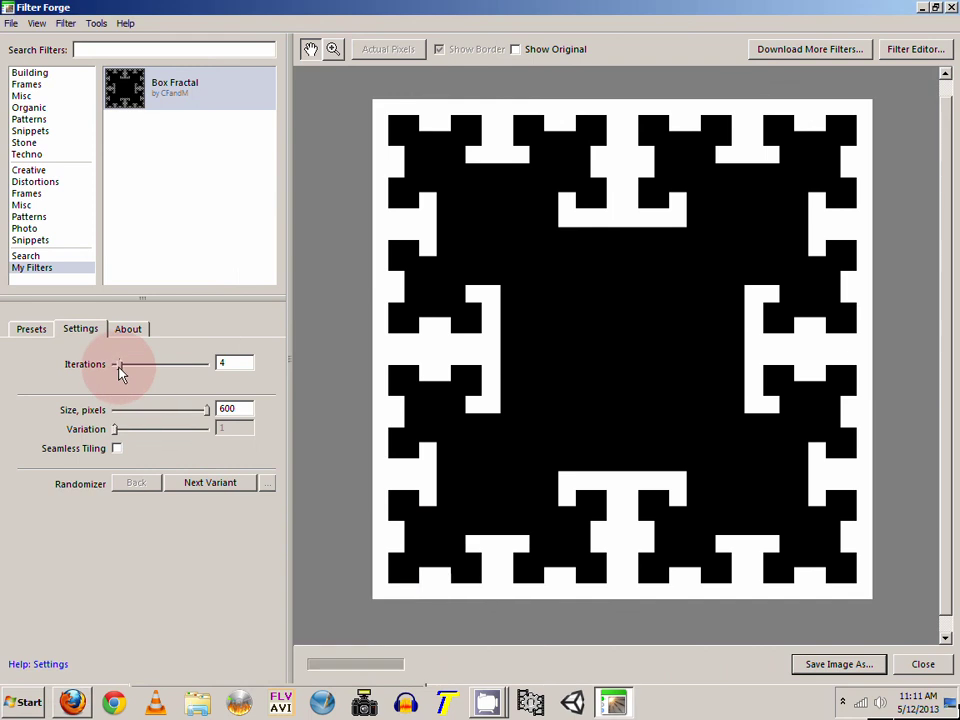
{"action": "left_click_drag", "start_coordinate": [119, 368], "coordinate": [130, 366]}
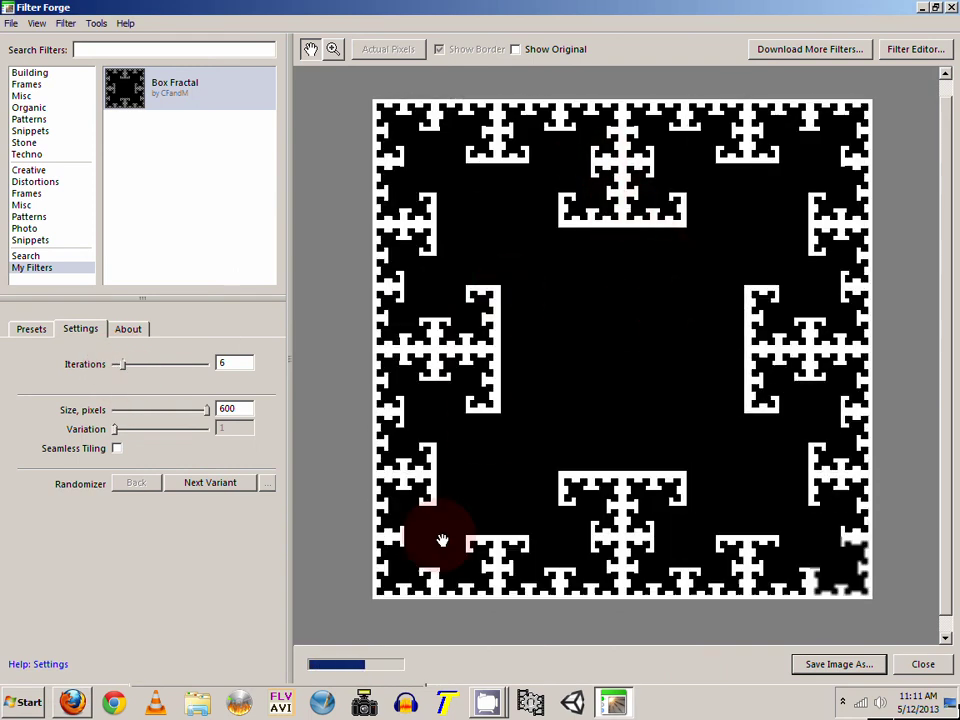
- Bring the T-Square reference image back in Firefox, compare its last stage with the six-iteration render, and close the browser
{"action": "left_click", "coordinate": [72, 702]}
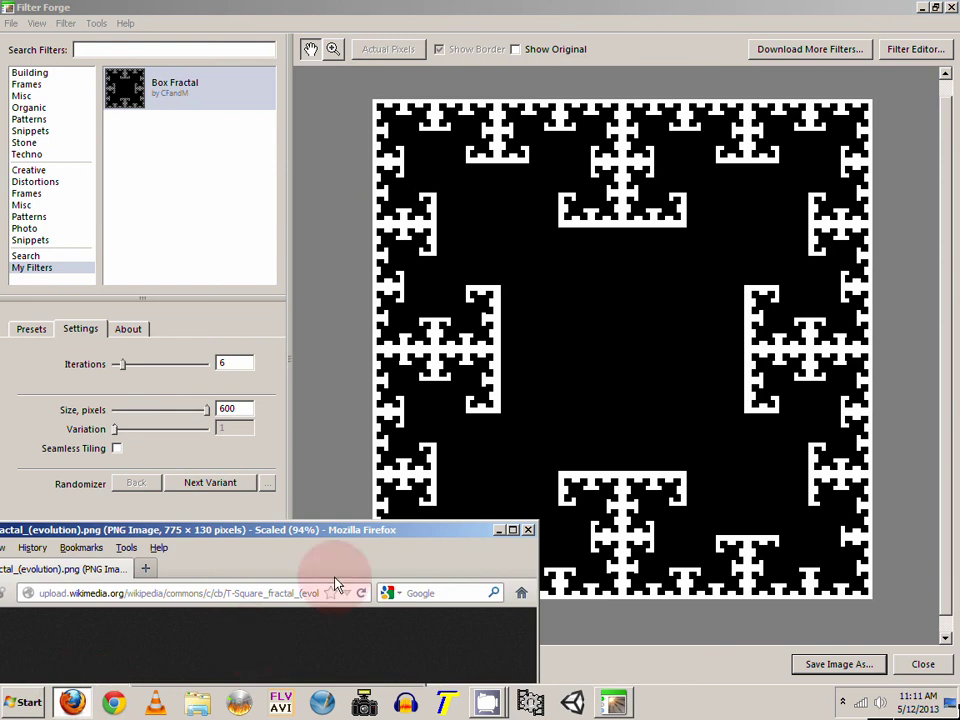
{"action": "left_click_drag", "start_coordinate": [350, 538], "coordinate": [303, 49]}
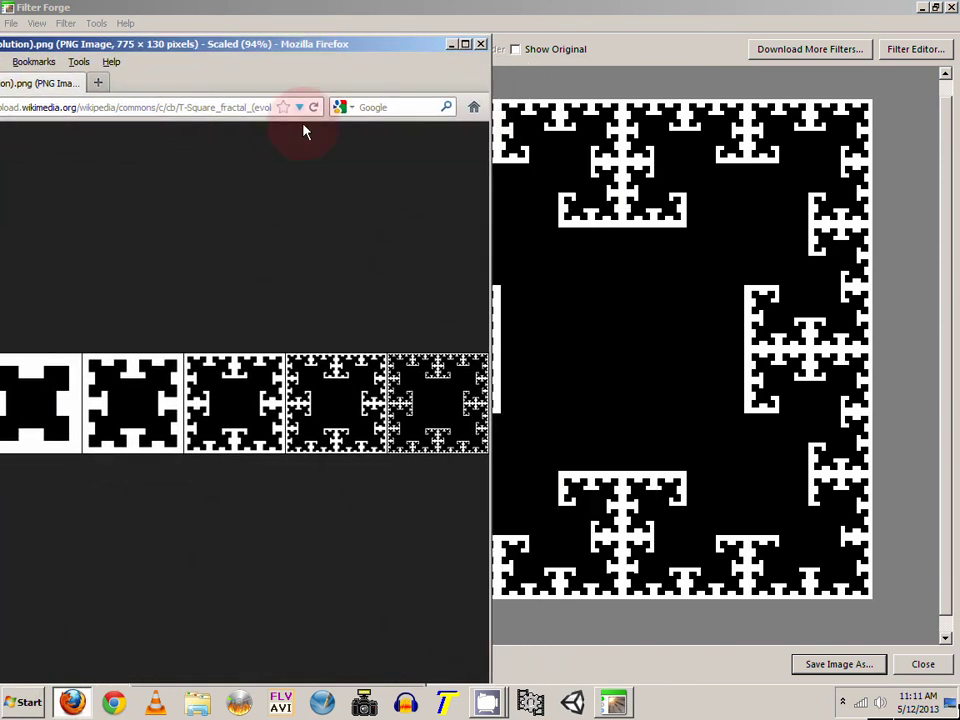
{"action": "left_click", "coordinate": [435, 407]}
{"action": "left_click", "coordinate": [435, 397]}
{"action": "left_click", "coordinate": [435, 397]}
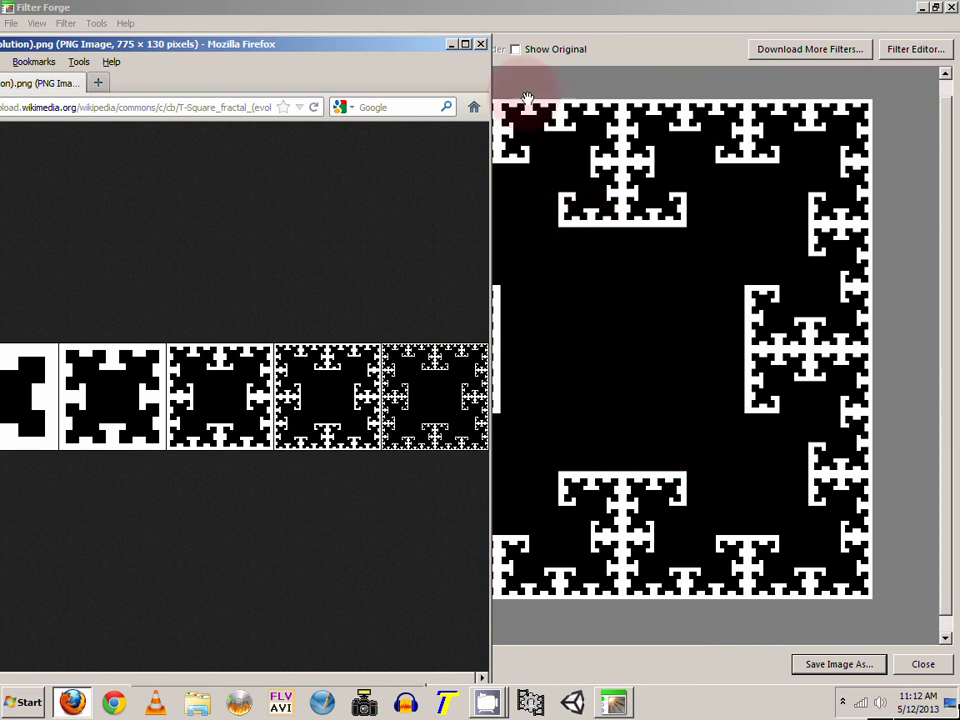
{"action": "left_click", "coordinate": [481, 48]}
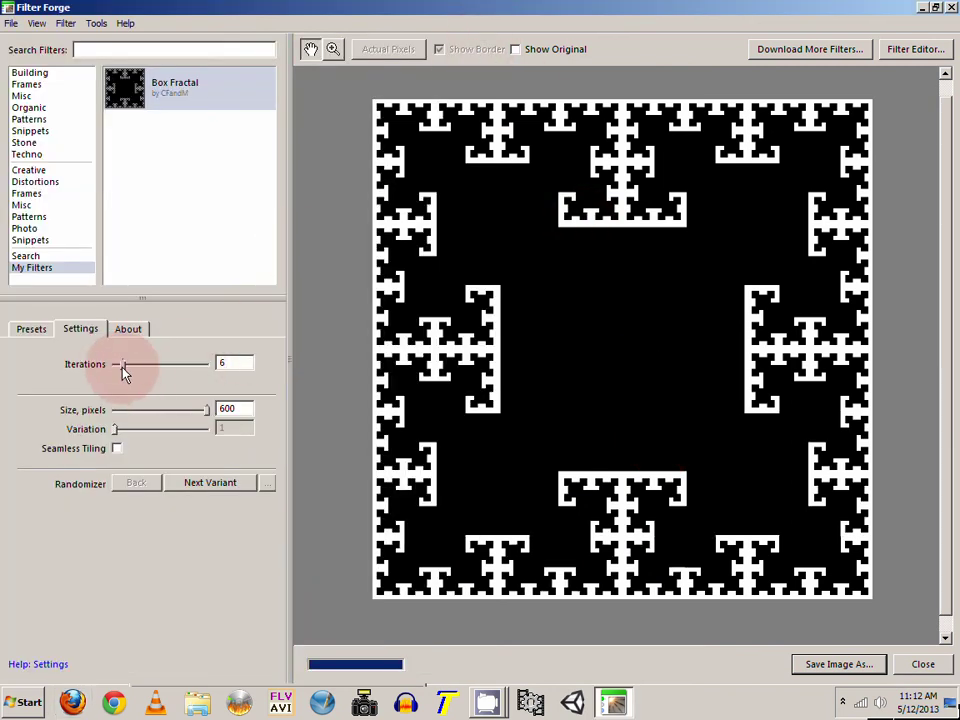
- Set the Box Fractal's Iterations to 12 and view the filter's anti-aliasing options without changing them
{"action": "left_click_drag", "start_coordinate": [123, 370], "coordinate": [125, 372]}
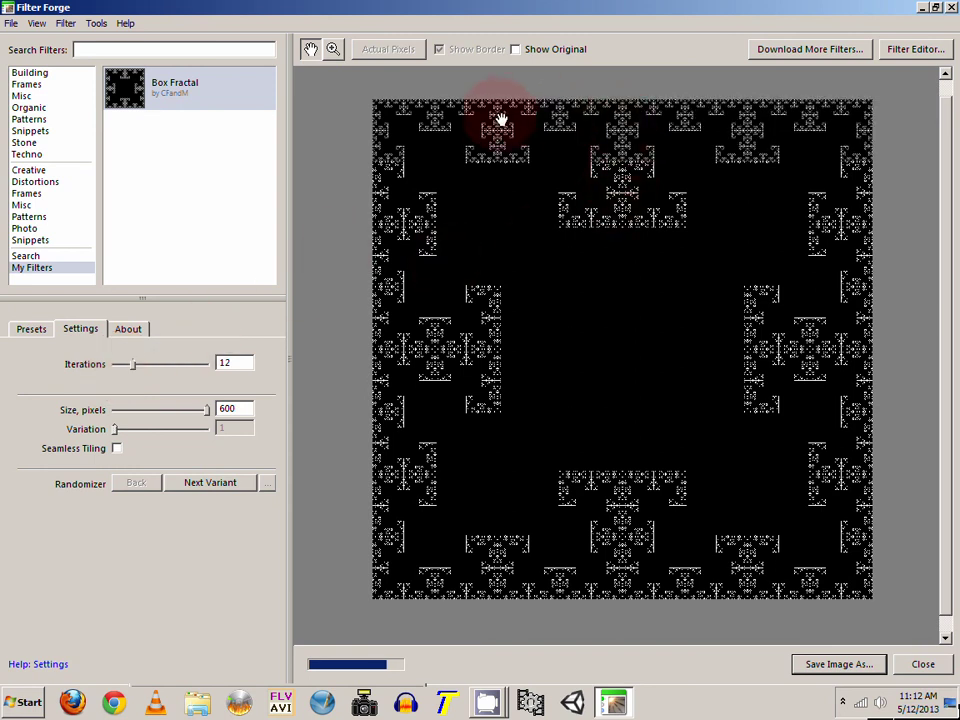
{"action": "left_click", "coordinate": [66, 23]}
{"action": "mouse_move", "coordinate": [133, 154]}
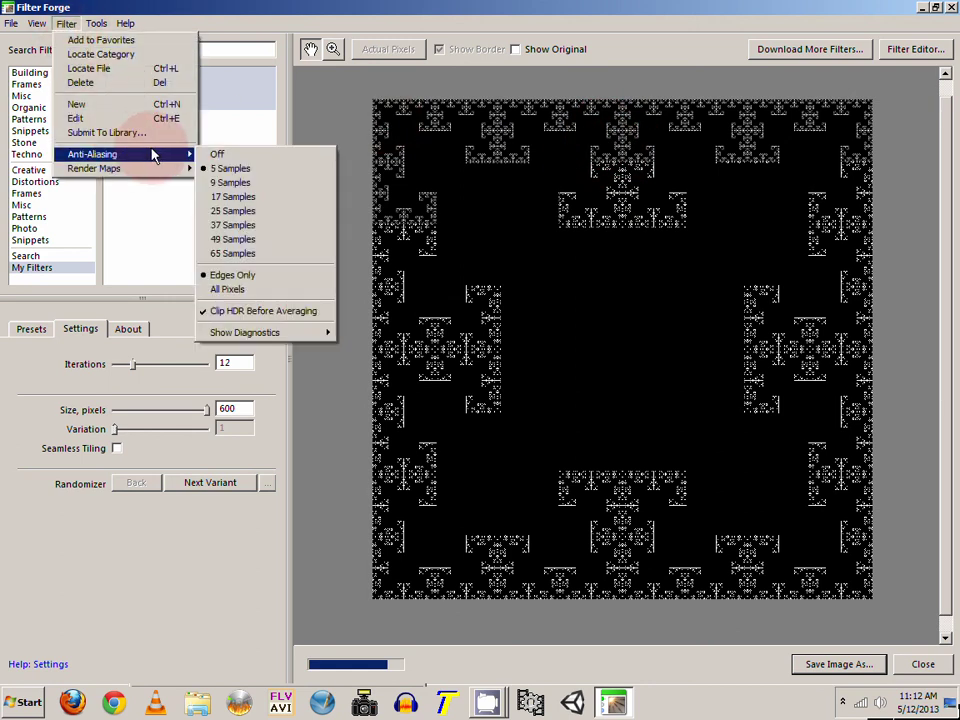
{"action": "left_click", "coordinate": [508, 310]}
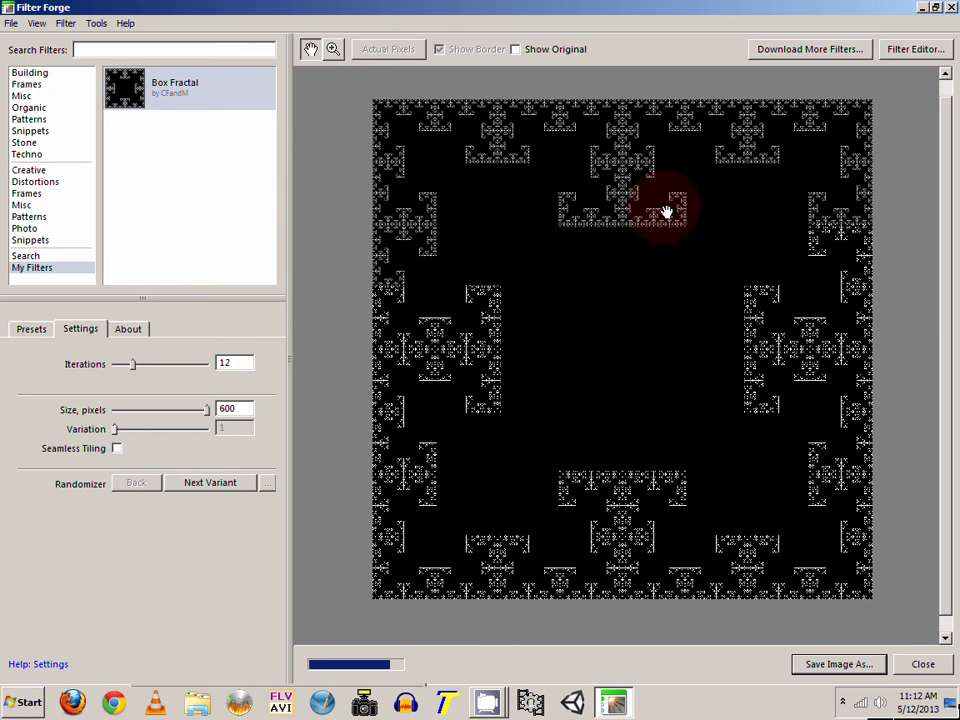
- Reset Iterations to 1 and open the Box Fractal filter for editing in the Filter Editor
{"action": "left_click_drag", "start_coordinate": [135, 372], "coordinate": [111, 369]}
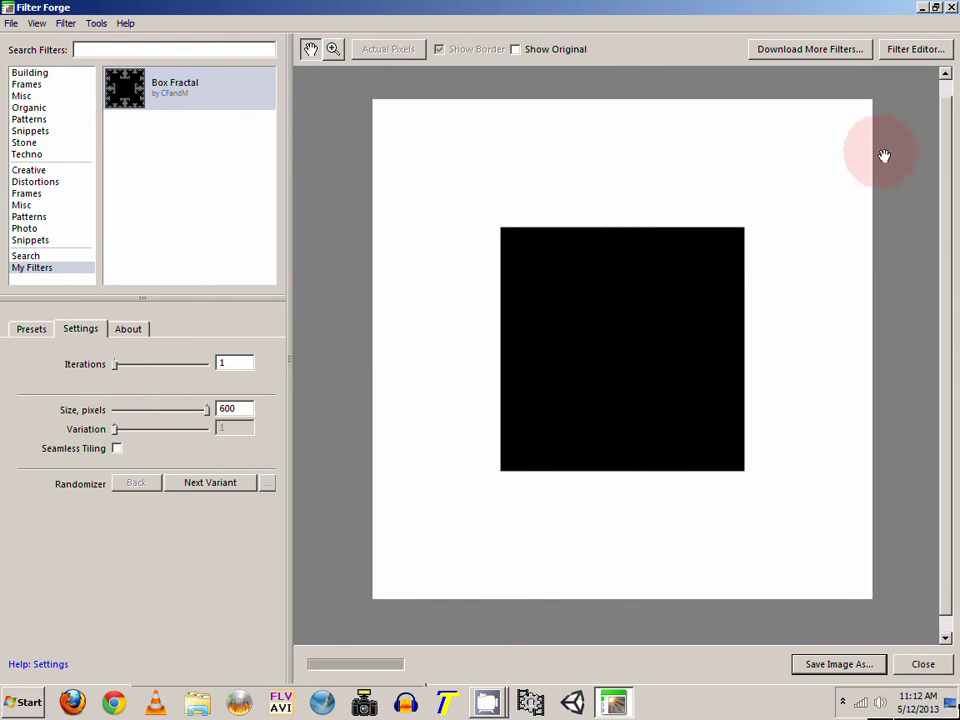
{"action": "left_click", "coordinate": [916, 50]}
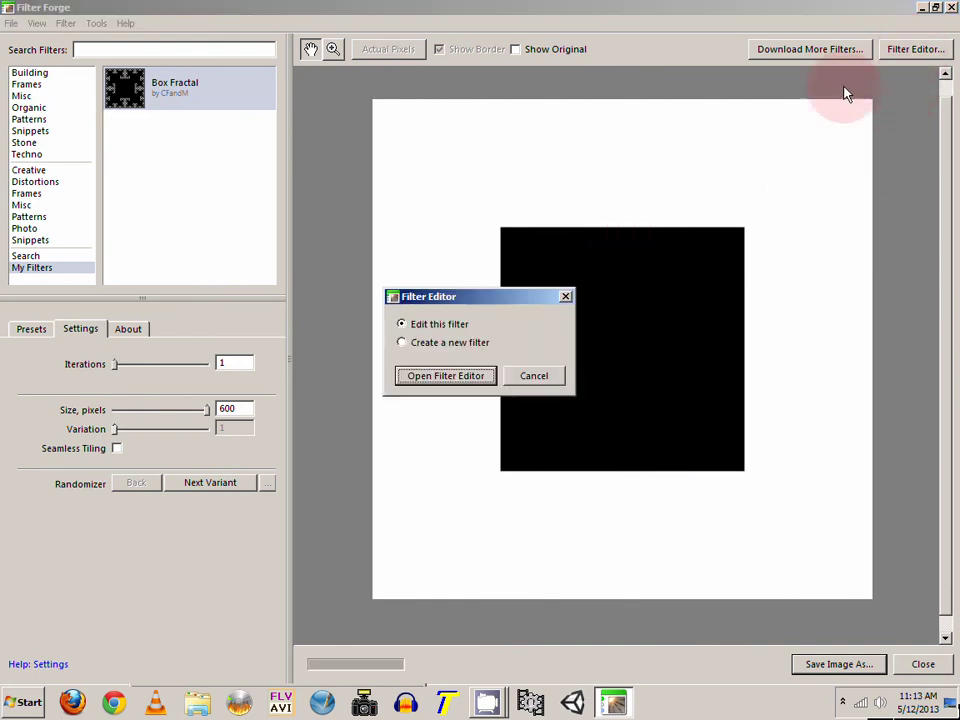
{"action": "left_click_drag", "start_coordinate": [455, 300], "coordinate": [514, 141]}
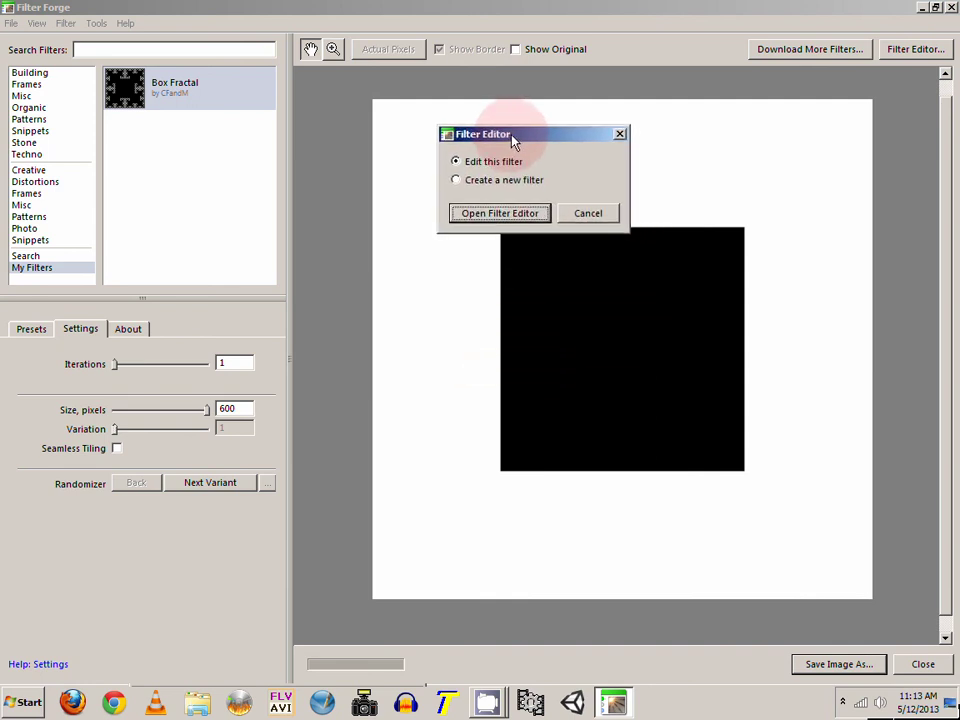
{"action": "left_click", "coordinate": [500, 215]}
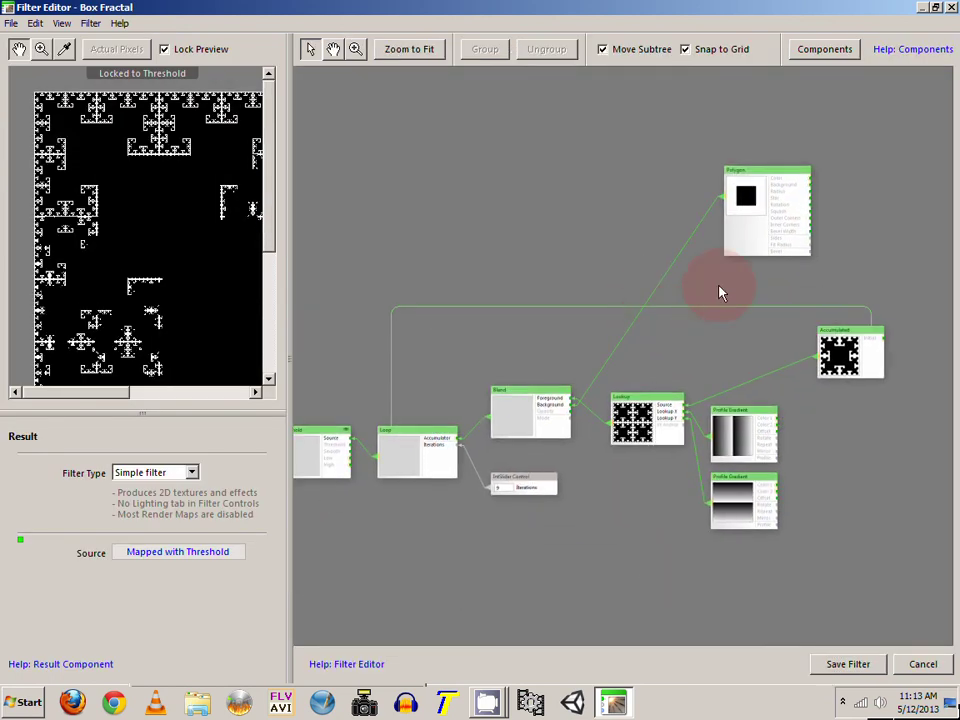
- Select the Polygon component and lock the preview to it so its whole square is shown
{"action": "left_click", "coordinate": [773, 224]}
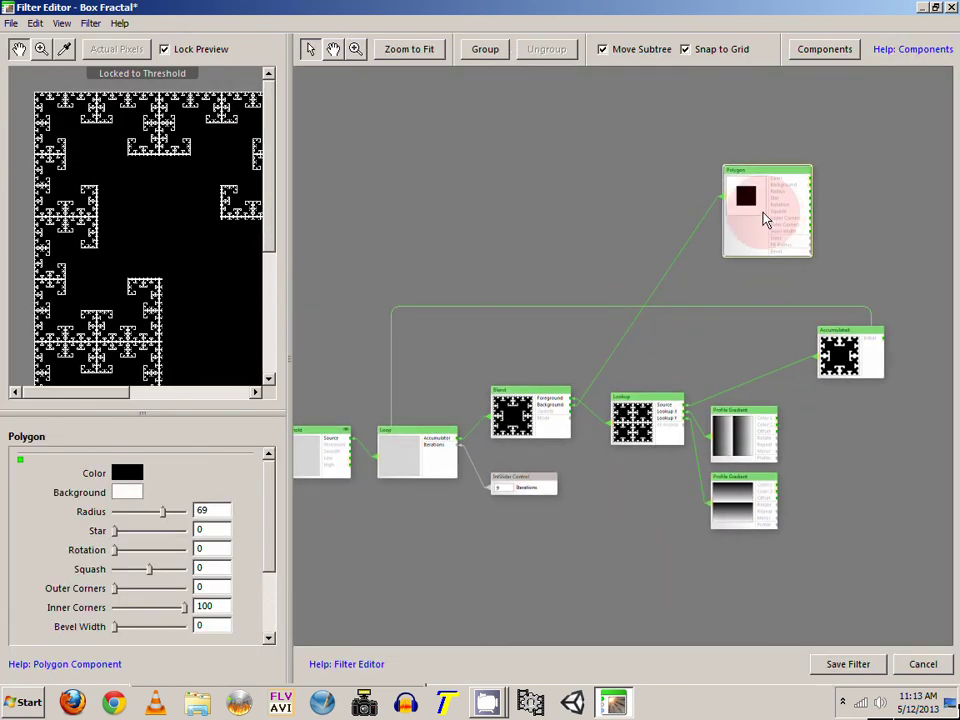
{"action": "mouse_move", "coordinate": [527, 345]}
{"action": "left_mouse_down"}
{"action": "mouse_move", "coordinate": [544, 336]}
{"action": "mouse_move", "coordinate": [515, 359]}
{"action": "left_mouse_up"}
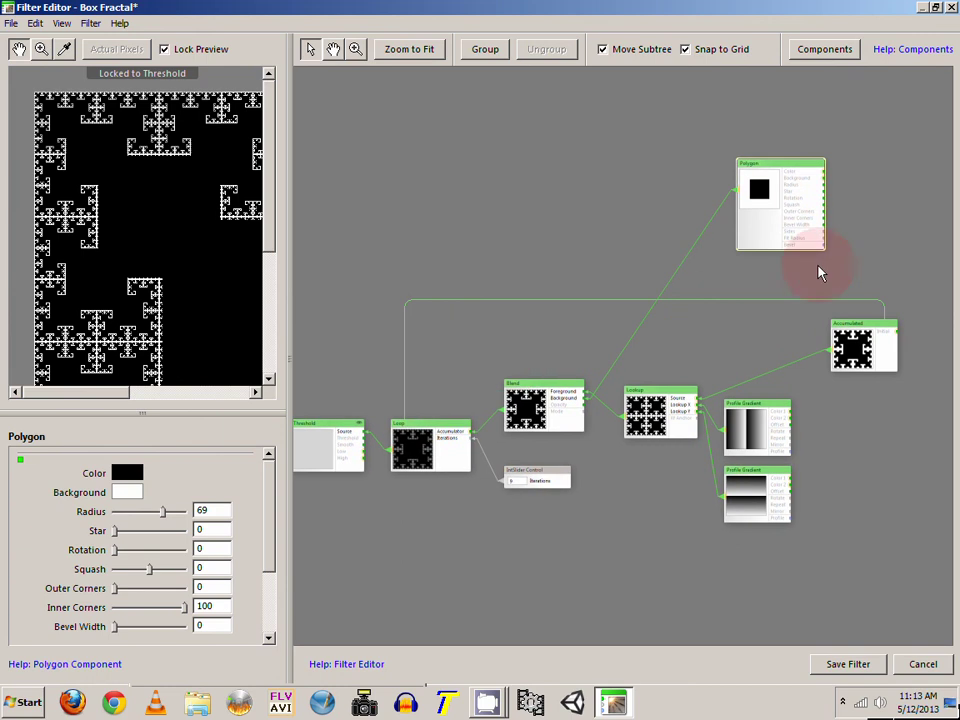
{"action": "left_click", "coordinate": [793, 214]}
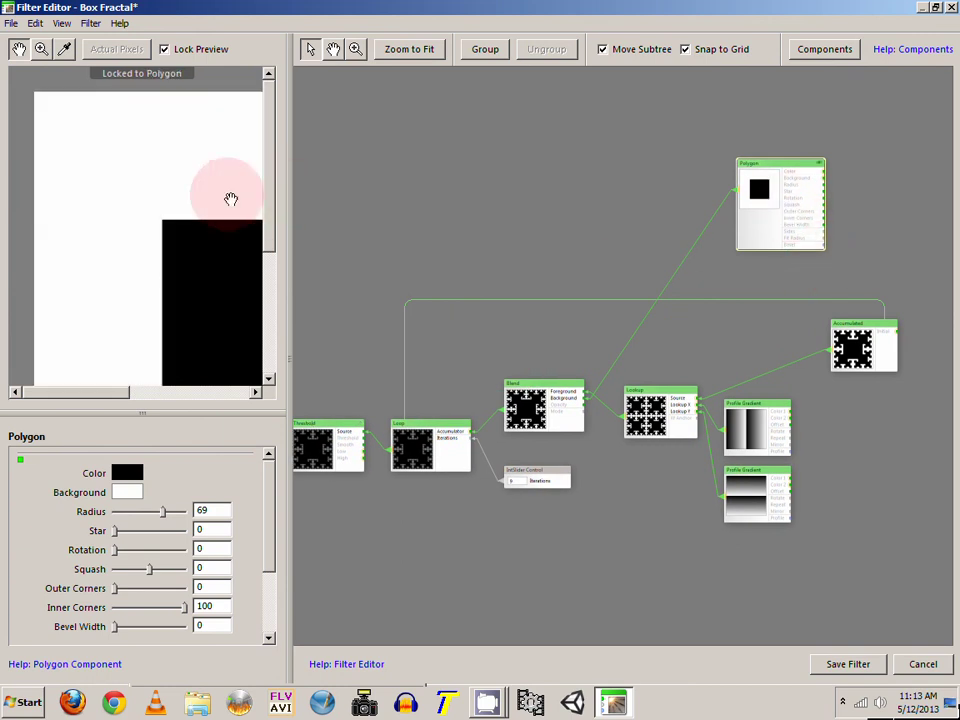
{"action": "scroll", "coordinate": [227, 199], "scroll_direction": "down", "scroll_amount": 1}
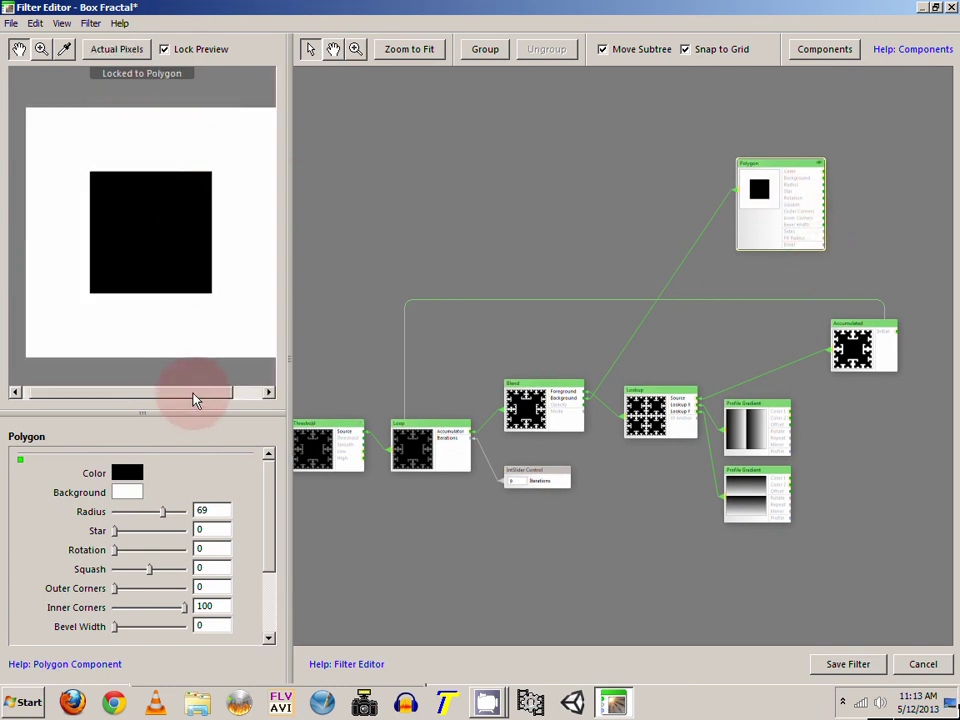
{"action": "left_click_drag", "start_coordinate": [193, 392], "coordinate": [184, 392]}
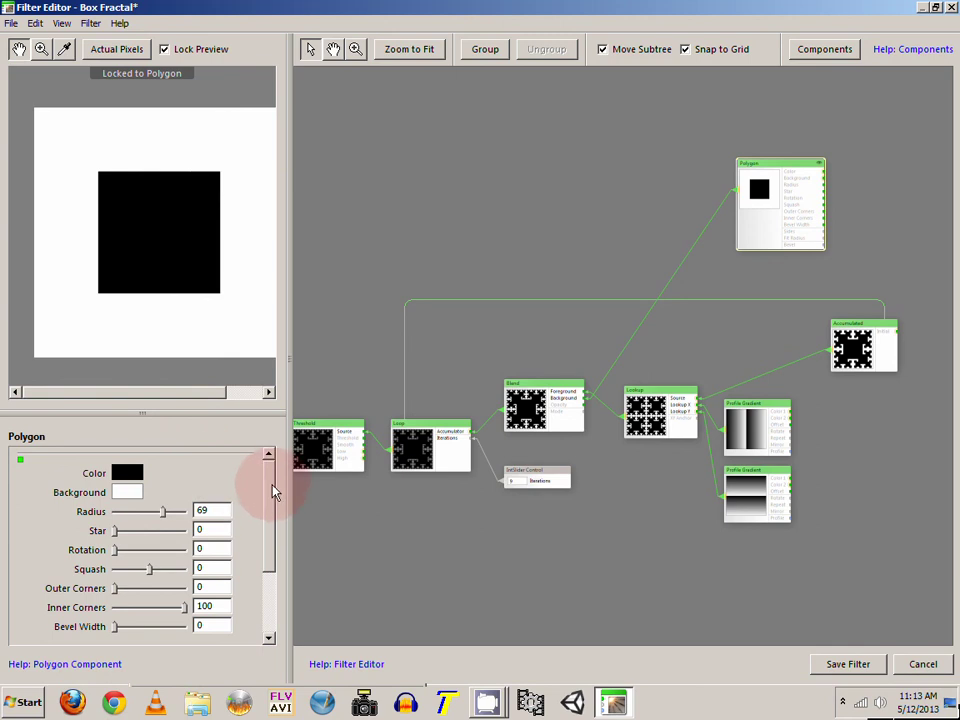
- Review the Polygon component's radius, corner, sides and bevel settings, and set its Inner Corners to 0
{"action": "scroll", "coordinate": [270, 487], "scroll_direction": "down", "scroll_amount": 1}
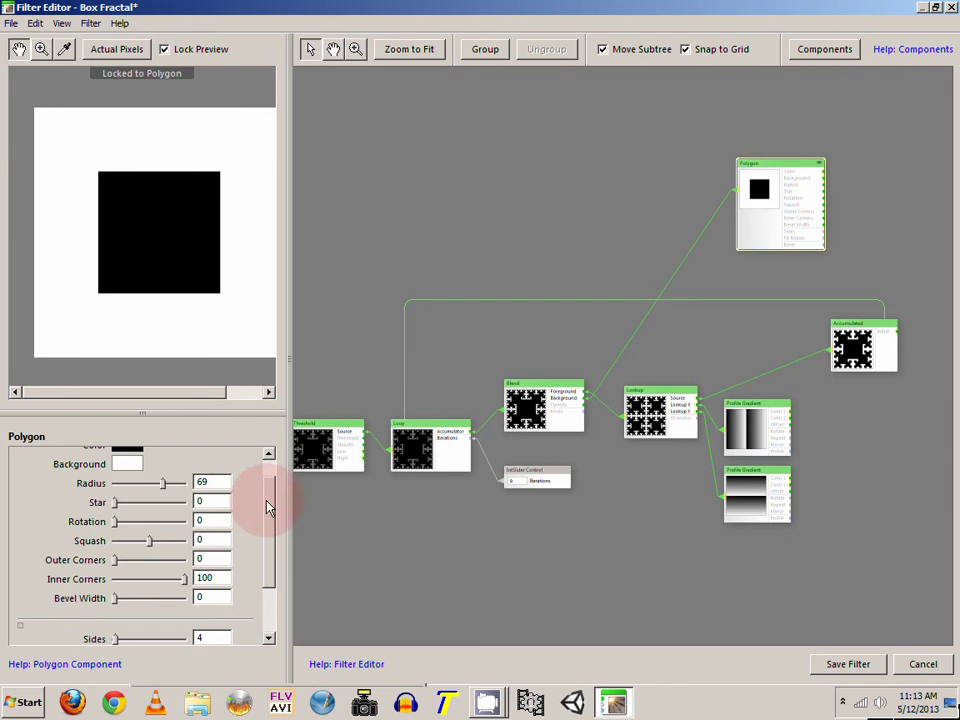
{"action": "left_click_drag", "start_coordinate": [266, 506], "coordinate": [189, 583]}
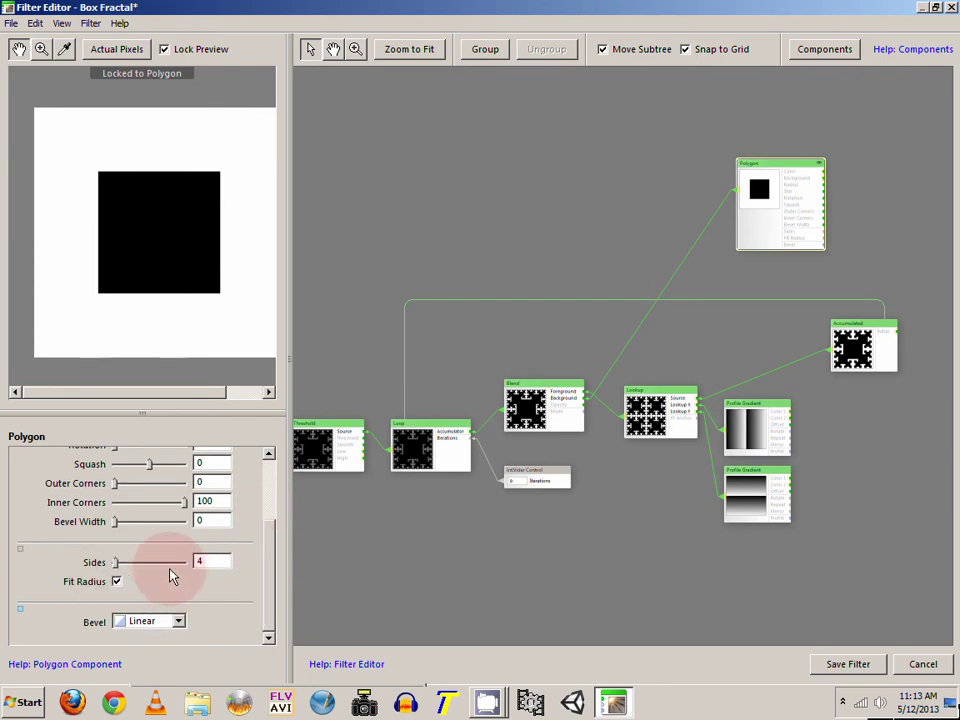
{"action": "left_click_drag", "start_coordinate": [266, 578], "coordinate": [268, 510]}
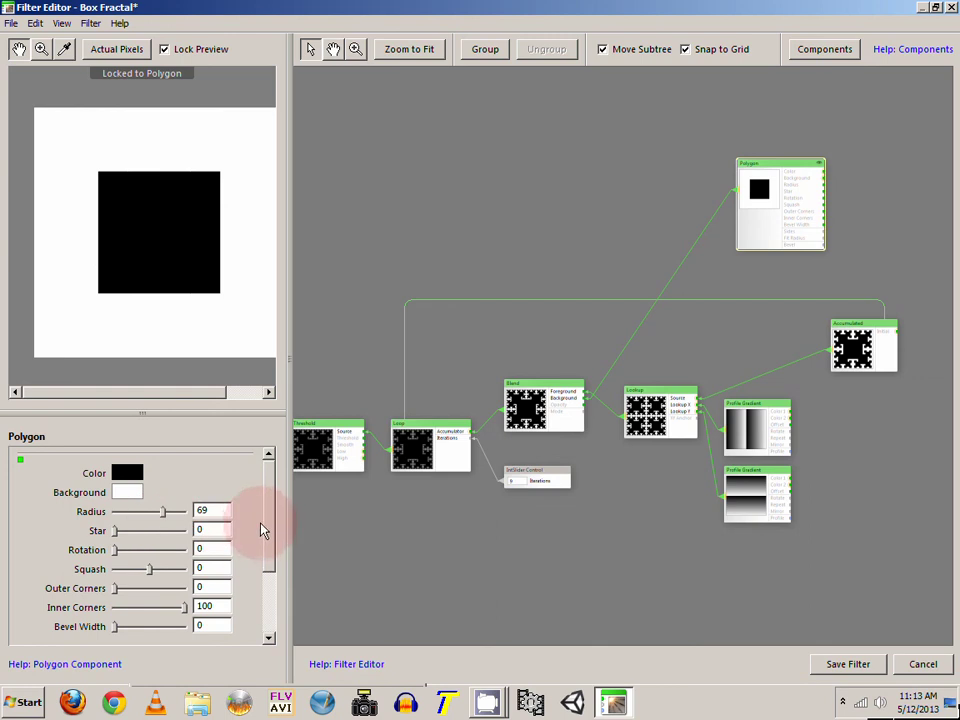
{"action": "left_click_drag", "start_coordinate": [272, 529], "coordinate": [270, 544]}
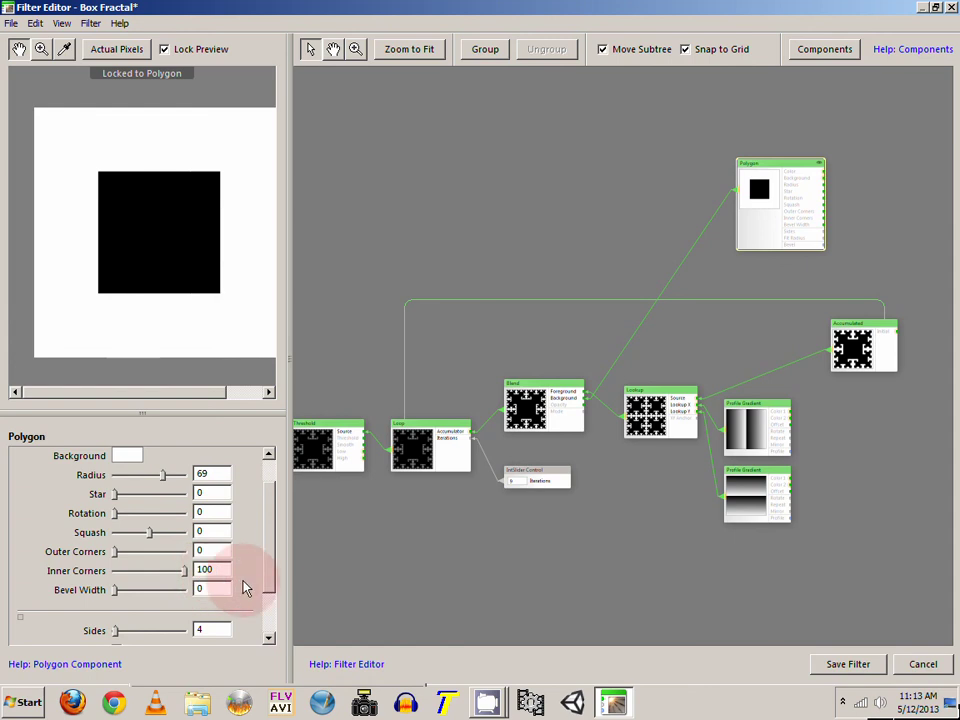
{"action": "left_click_drag", "start_coordinate": [270, 558], "coordinate": [270, 606]}
{"action": "left_click_drag", "start_coordinate": [158, 508], "coordinate": [75, 512]}
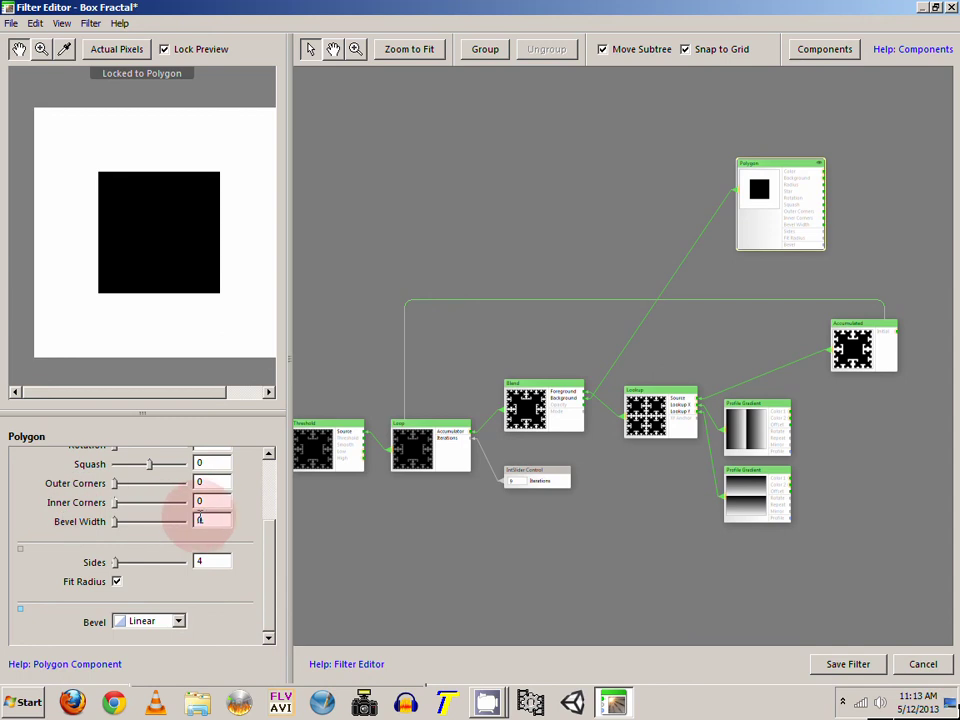
{"action": "left_click_drag", "start_coordinate": [268, 541], "coordinate": [274, 497]}
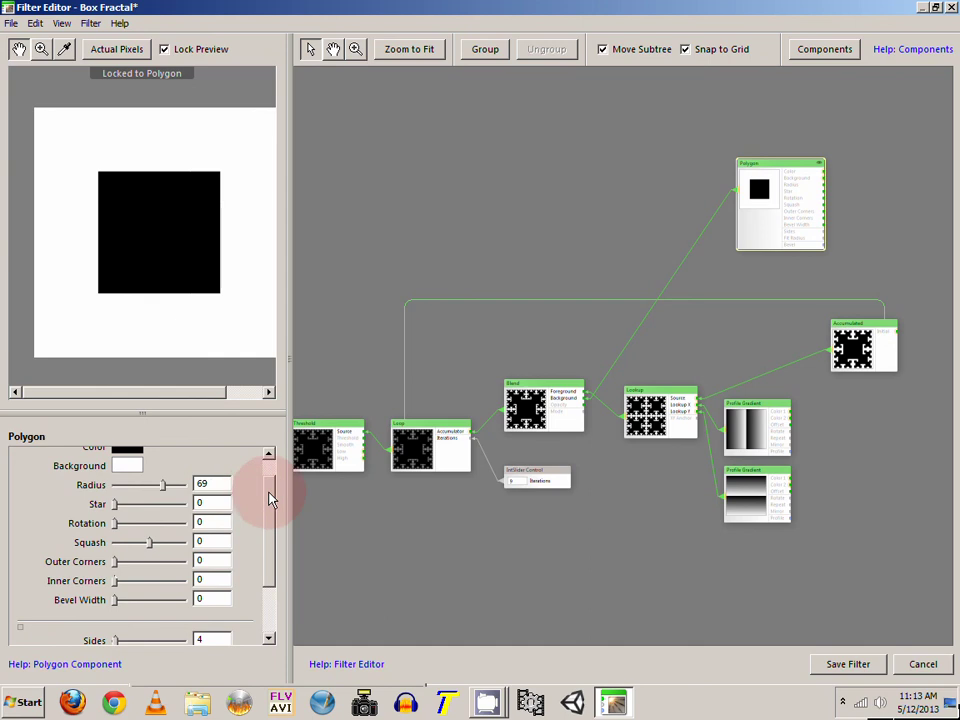
- Check the Polygon's white background colour and its alpha in the Color Picker without changing them
{"action": "mouse_move", "coordinate": [272, 493]}
{"action": "left_mouse_down"}
{"action": "mouse_move", "coordinate": [275, 568]}
{"action": "mouse_move", "coordinate": [266, 512]}
{"action": "left_mouse_up"}
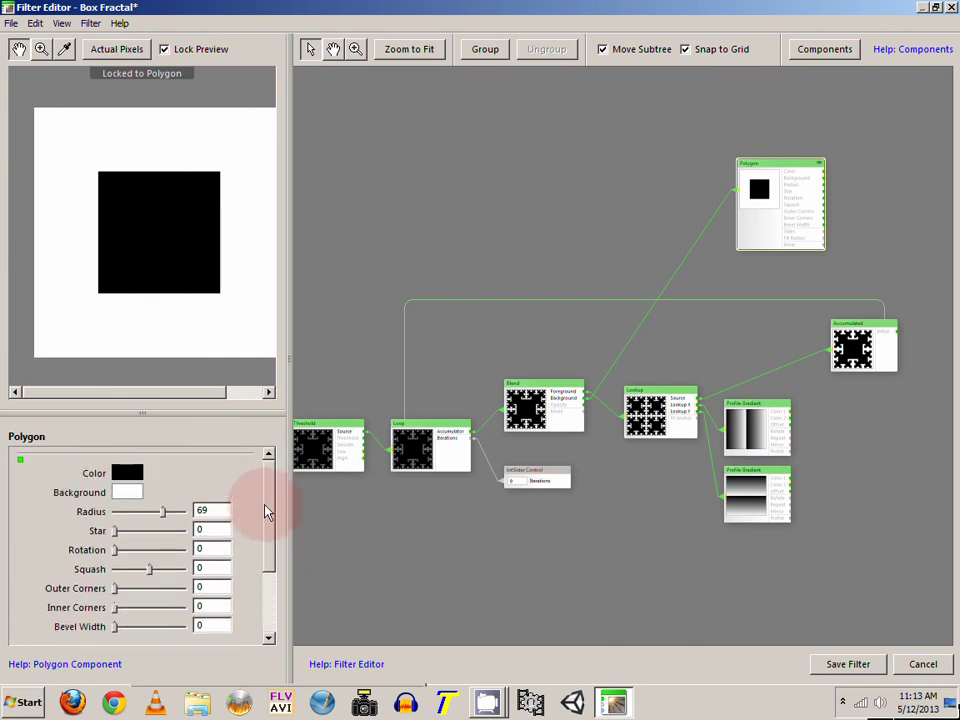
{"action": "left_click", "coordinate": [128, 494]}
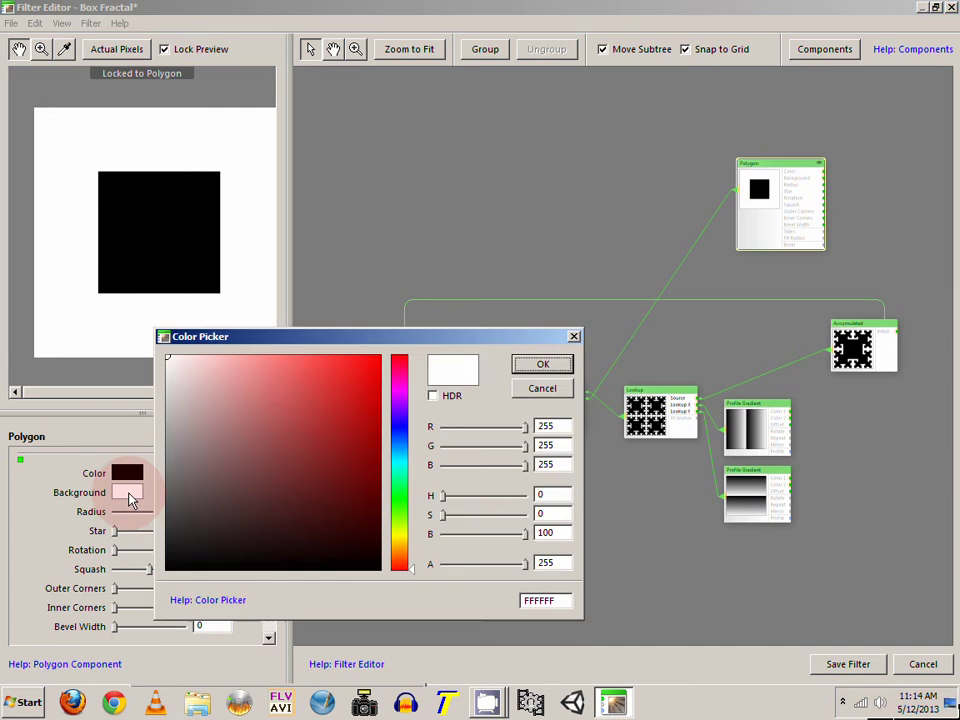
{"action": "left_click_drag", "start_coordinate": [360, 344], "coordinate": [384, 306]}
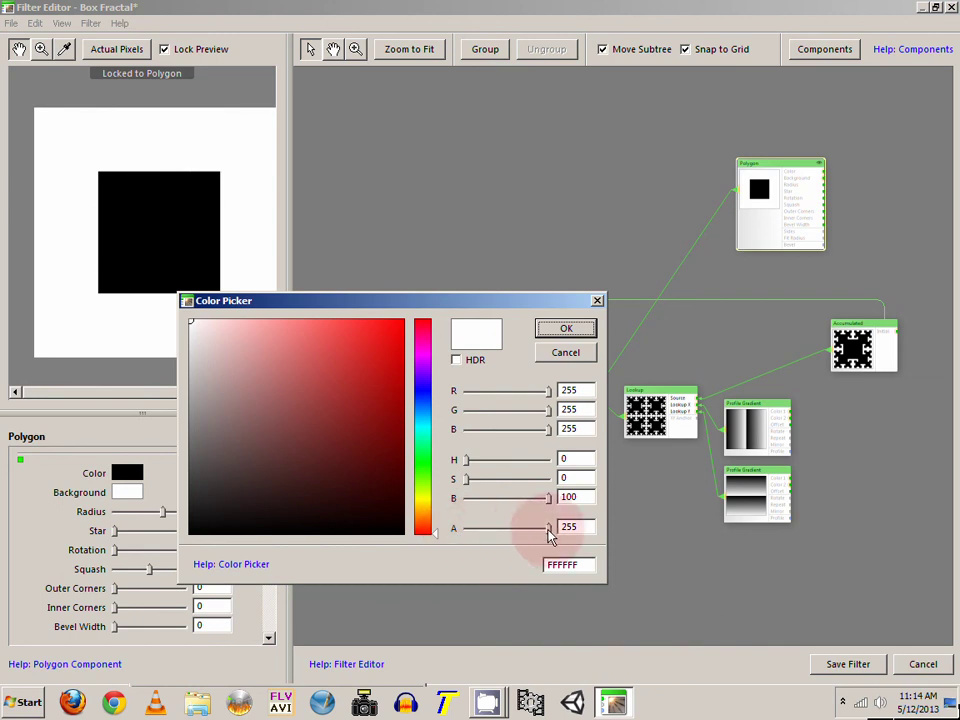
{"action": "left_click_drag", "start_coordinate": [549, 537], "coordinate": [578, 540]}
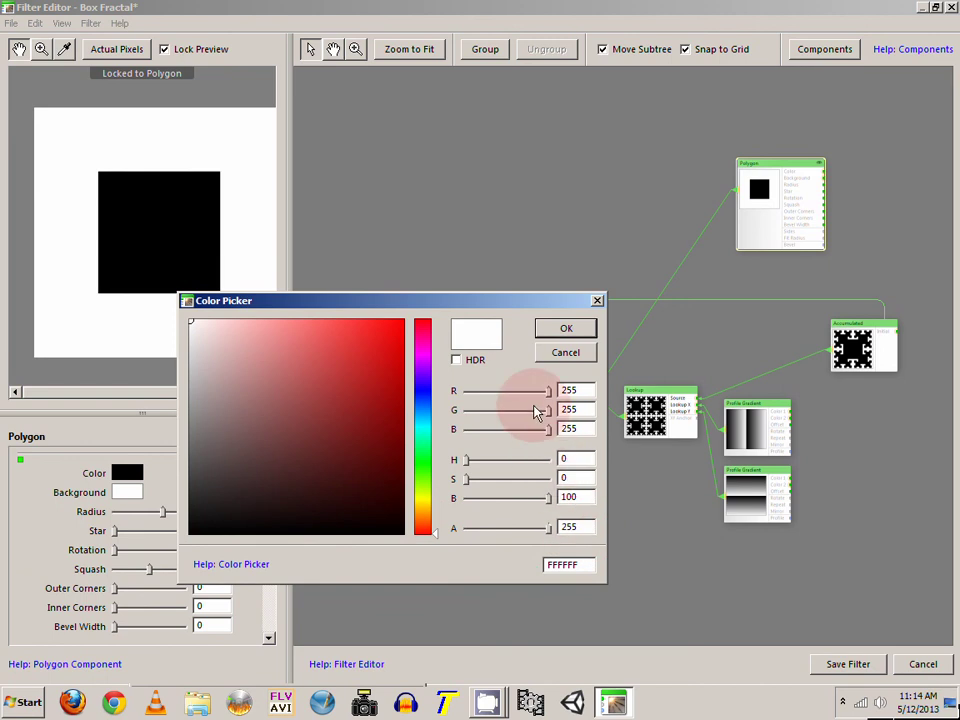
{"action": "left_click", "coordinate": [566, 333]}
- Lock the preview to the existing Loop component and add a second Loop component from the Advanced category below it
{"action": "left_click_drag", "start_coordinate": [671, 376], "coordinate": [668, 269]}
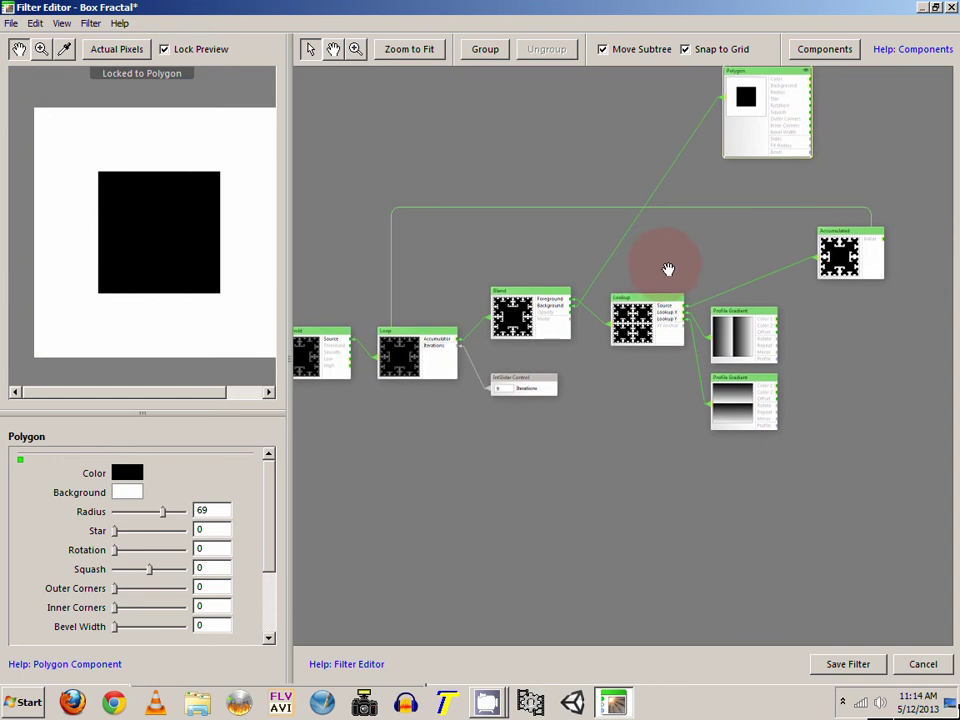
{"action": "left_click", "coordinate": [415, 362]}
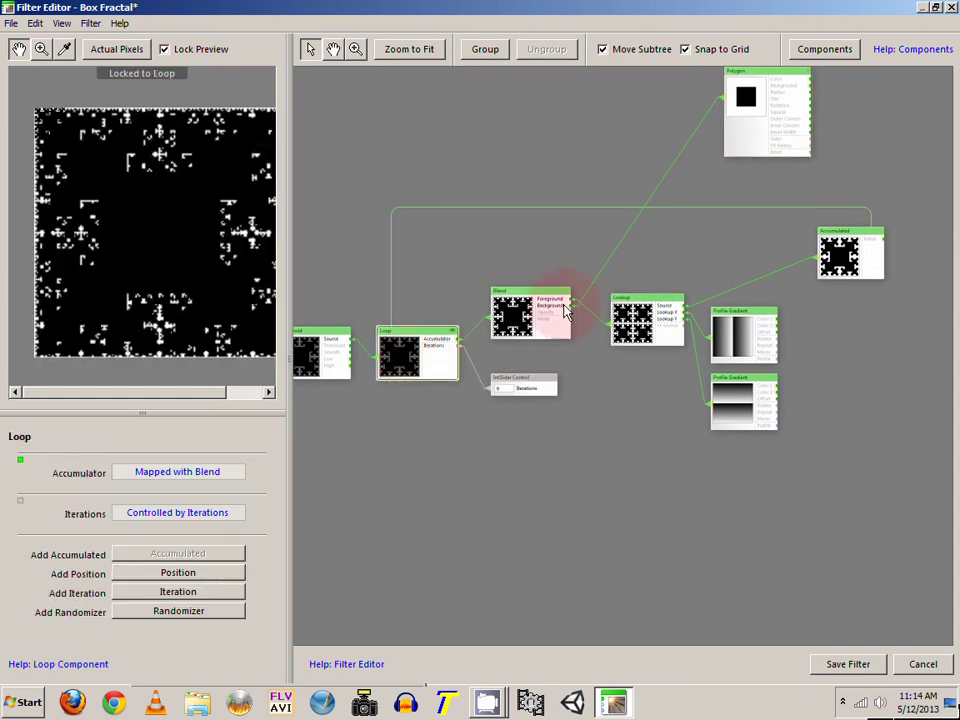
{"action": "left_click", "coordinate": [837, 55]}
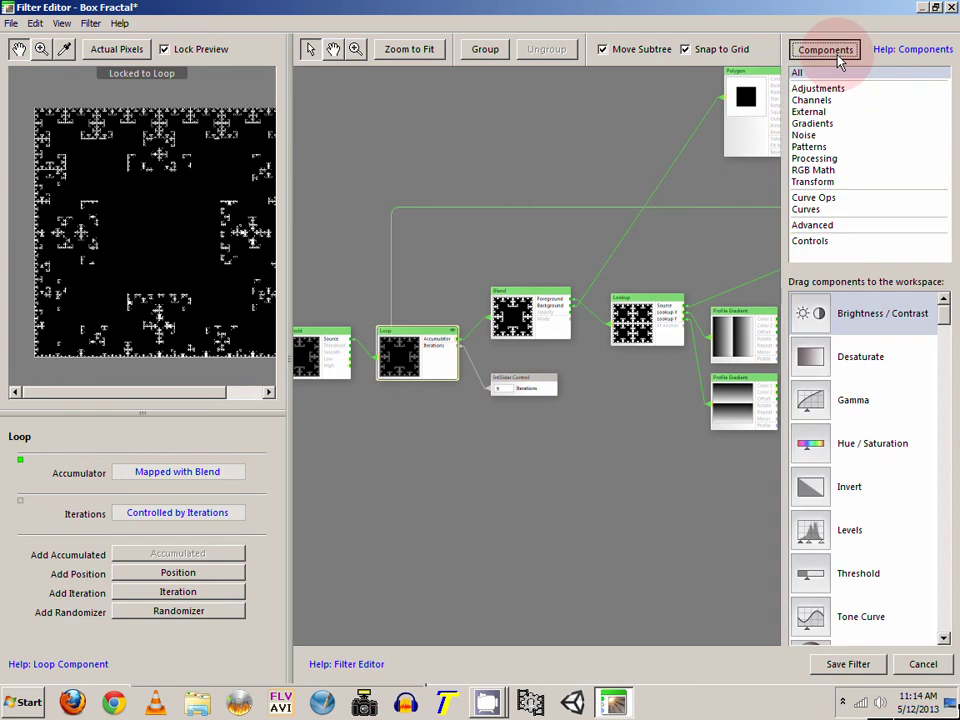
{"action": "left_click", "coordinate": [834, 229]}
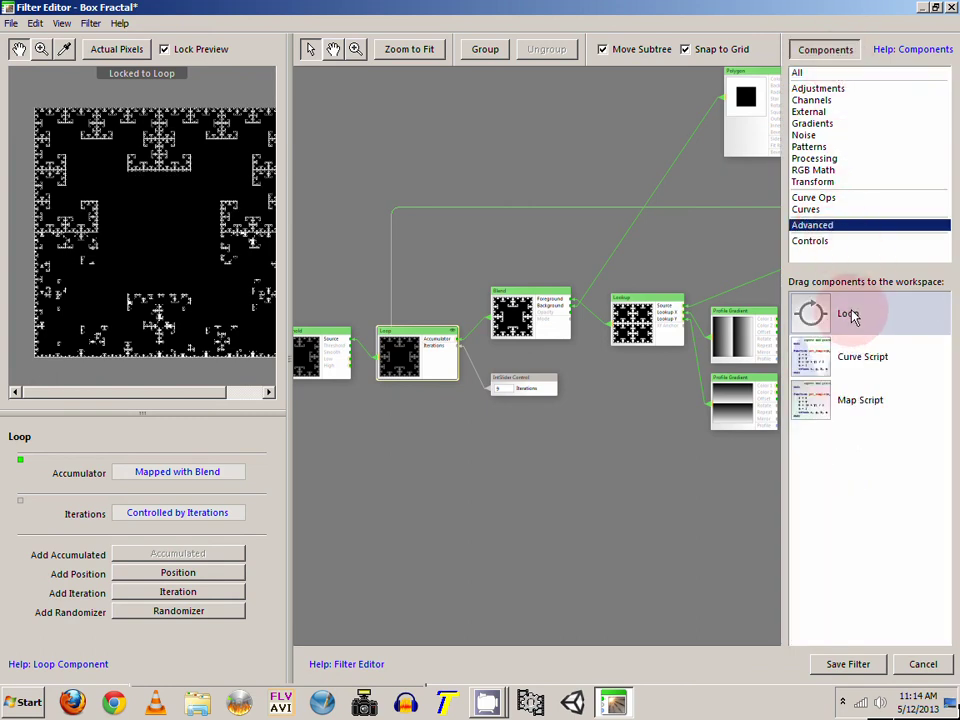
{"action": "left_click_drag", "start_coordinate": [851, 316], "coordinate": [437, 452]}
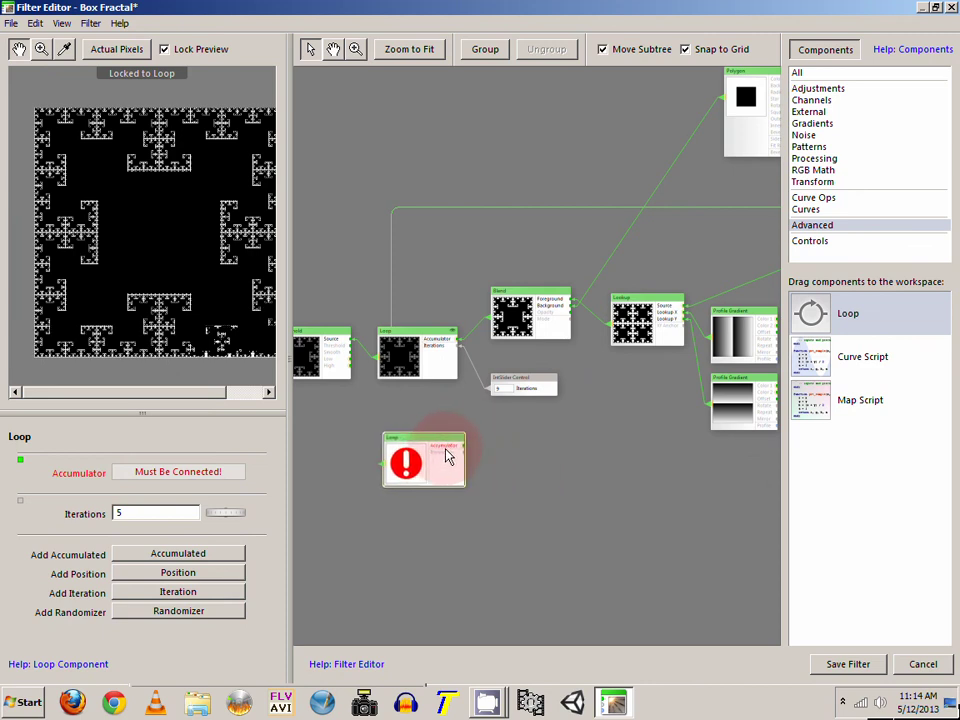
{"action": "left_click", "coordinate": [825, 50]}
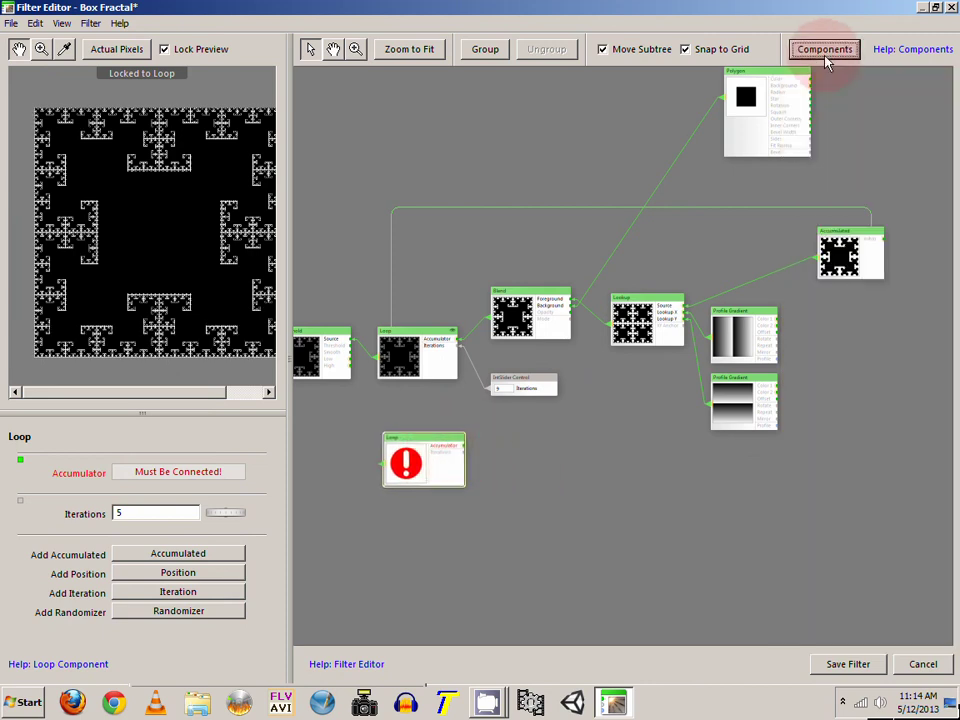
- Add an Accumulated component to the new Loop, place it well apart from the Loop, and lock the preview to it
{"action": "left_click", "coordinate": [192, 558]}
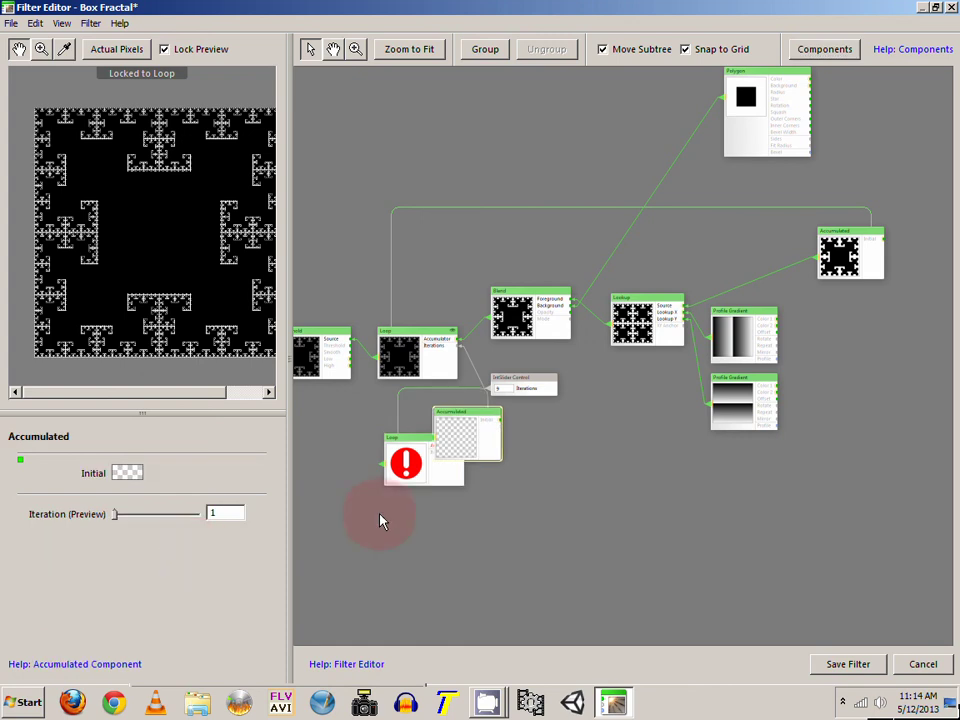
{"action": "left_click_drag", "start_coordinate": [436, 476], "coordinate": [688, 503]}
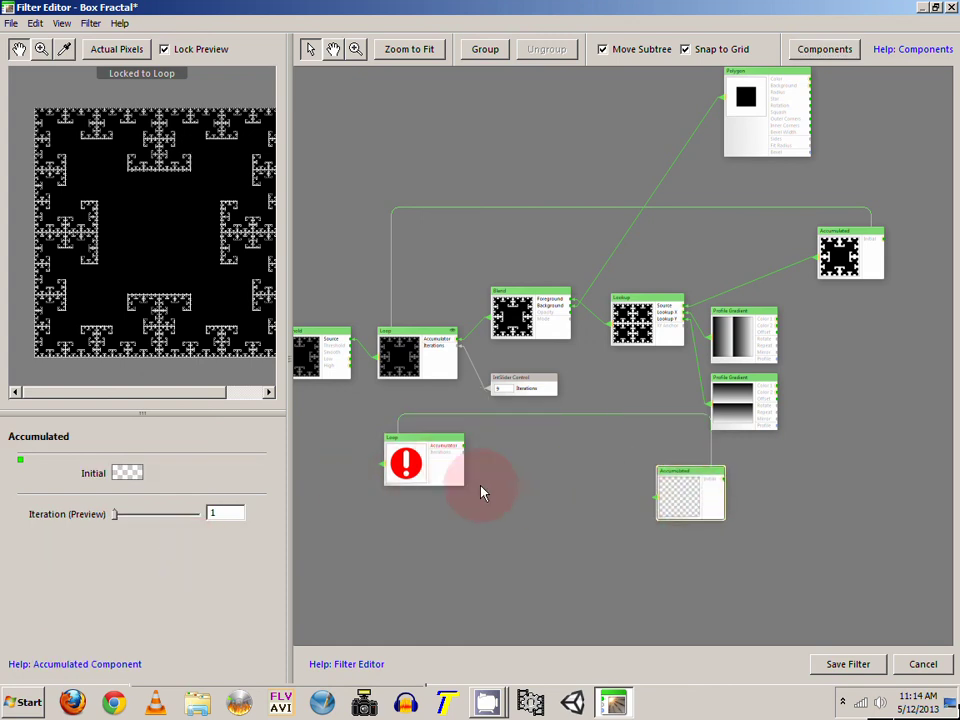
{"action": "double_click", "coordinate": [674, 500]}
{"action": "left_click_drag", "start_coordinate": [666, 500], "coordinate": [688, 481]}
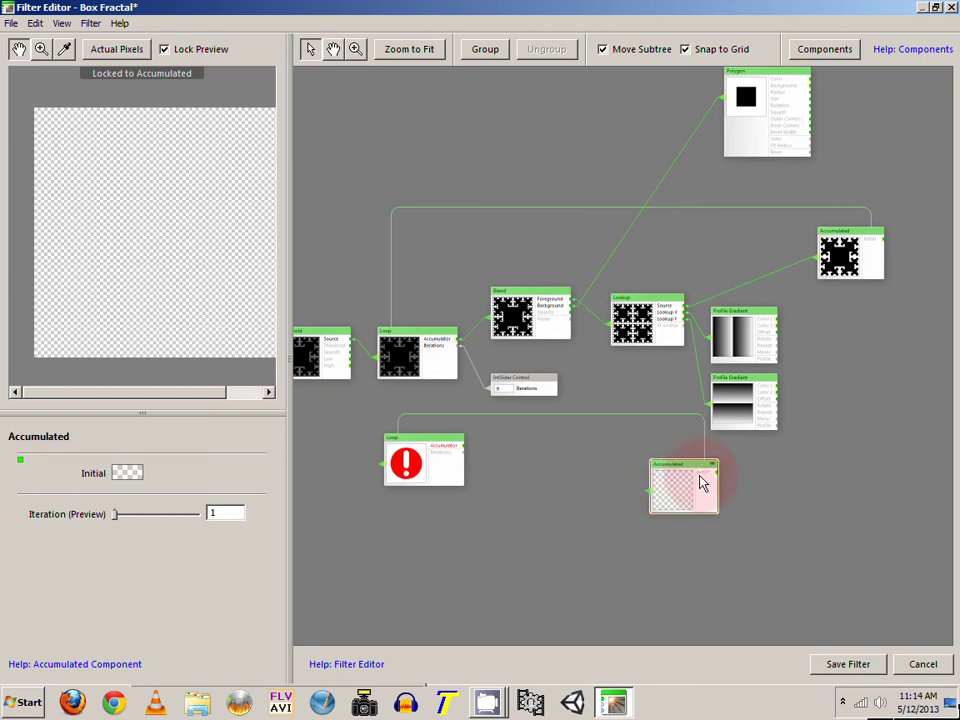
{"action": "left_click_drag", "start_coordinate": [692, 487], "coordinate": [706, 434]}
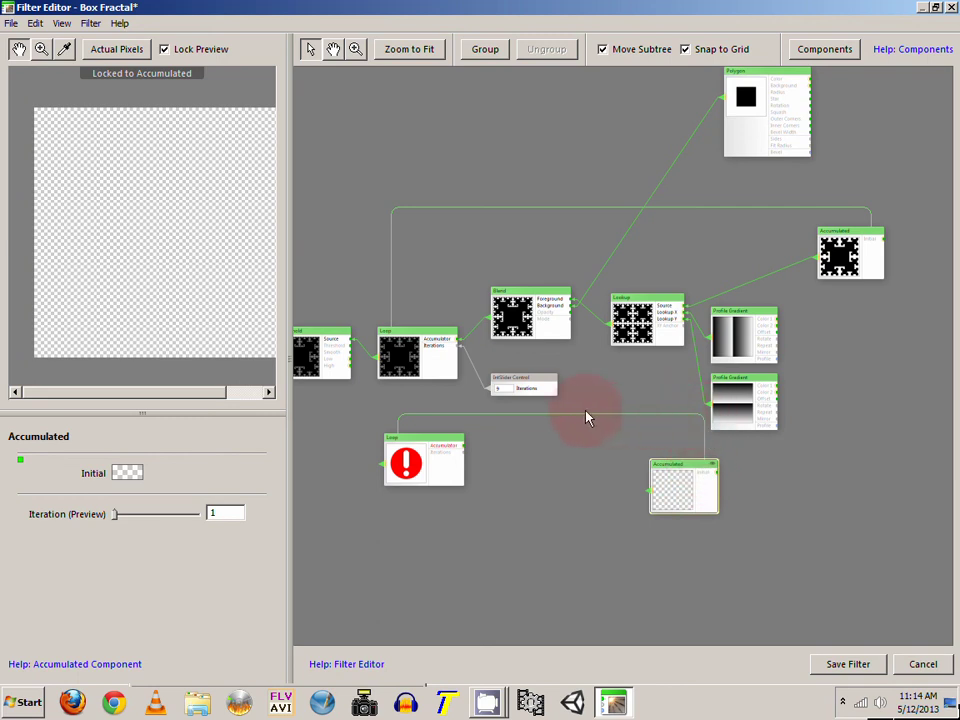
{"action": "left_click_drag", "start_coordinate": [480, 418], "coordinate": [419, 420]}
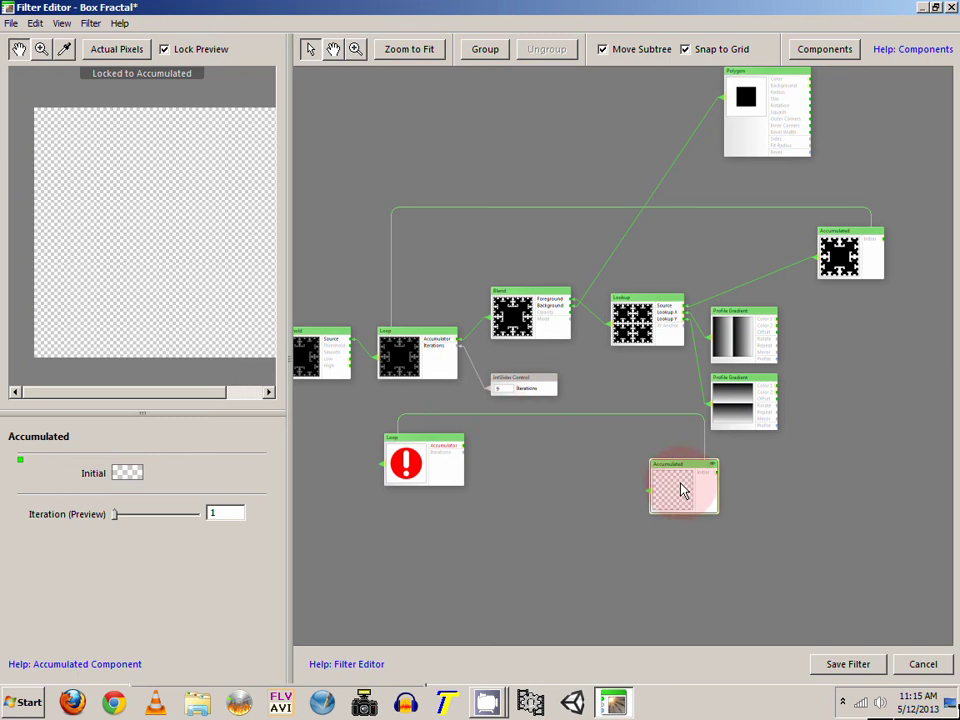
- Move the new Loop beside its Accumulated component, select the two together and cut them from the workspace
{"action": "left_click", "coordinate": [419, 463]}
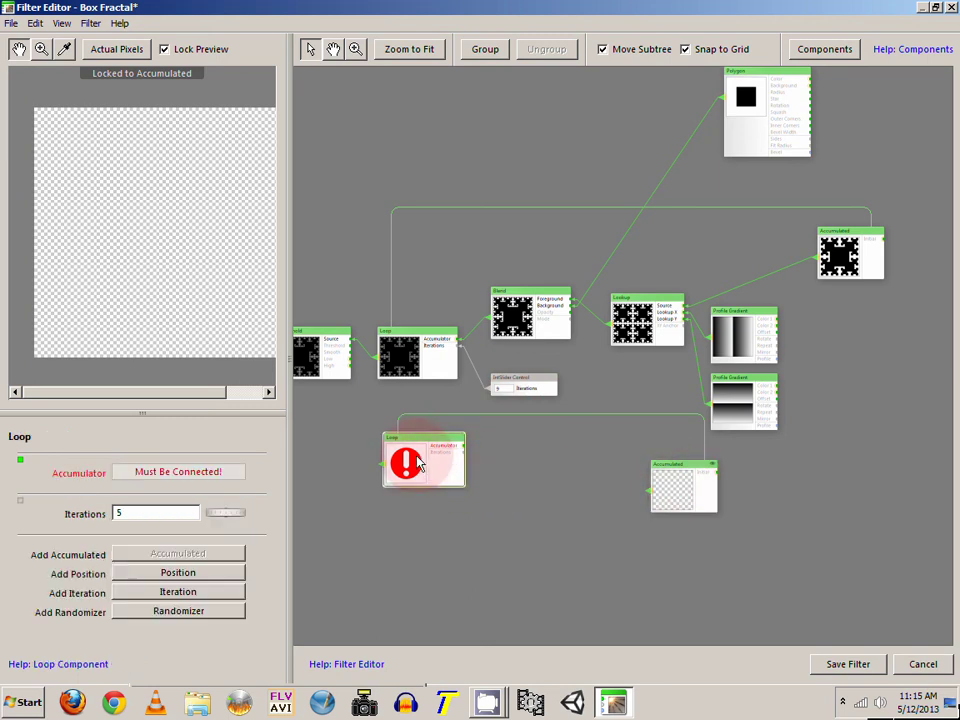
{"action": "left_click_drag", "start_coordinate": [419, 463], "coordinate": [593, 496]}
{"action": "left_click_drag", "start_coordinate": [652, 510], "coordinate": [694, 506]}
{"action": "right_click", "coordinate": [694, 506]}
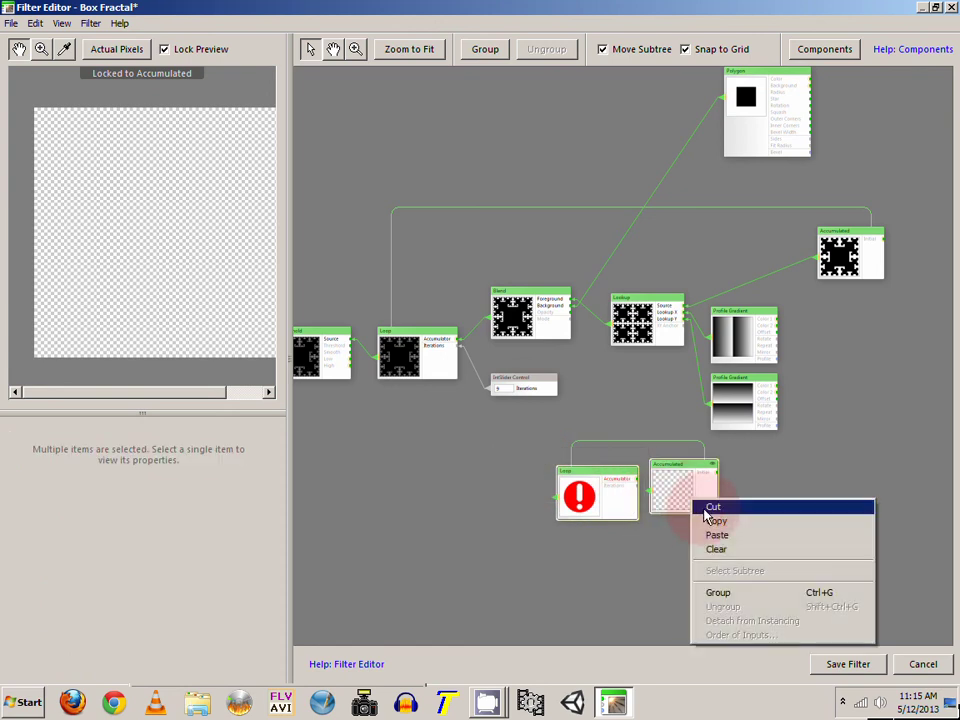
{"action": "left_click", "coordinate": [705, 510]}
- Lock the preview to the original Loop component to view its accumulated fractal
{"action": "left_click", "coordinate": [400, 365]}
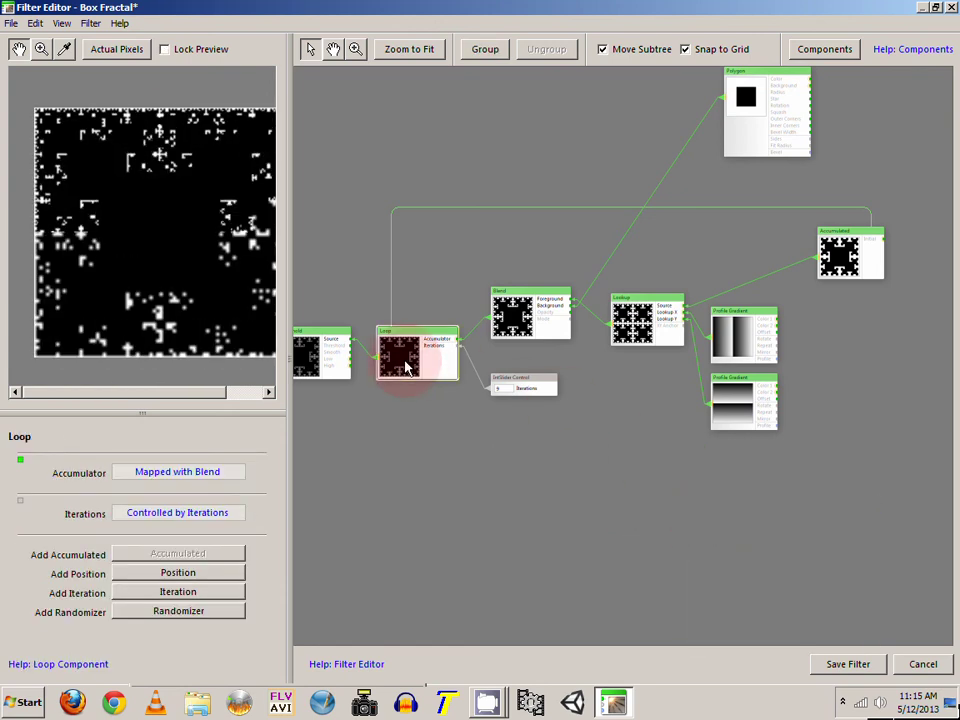
{"action": "double_click", "coordinate": [435, 362]}
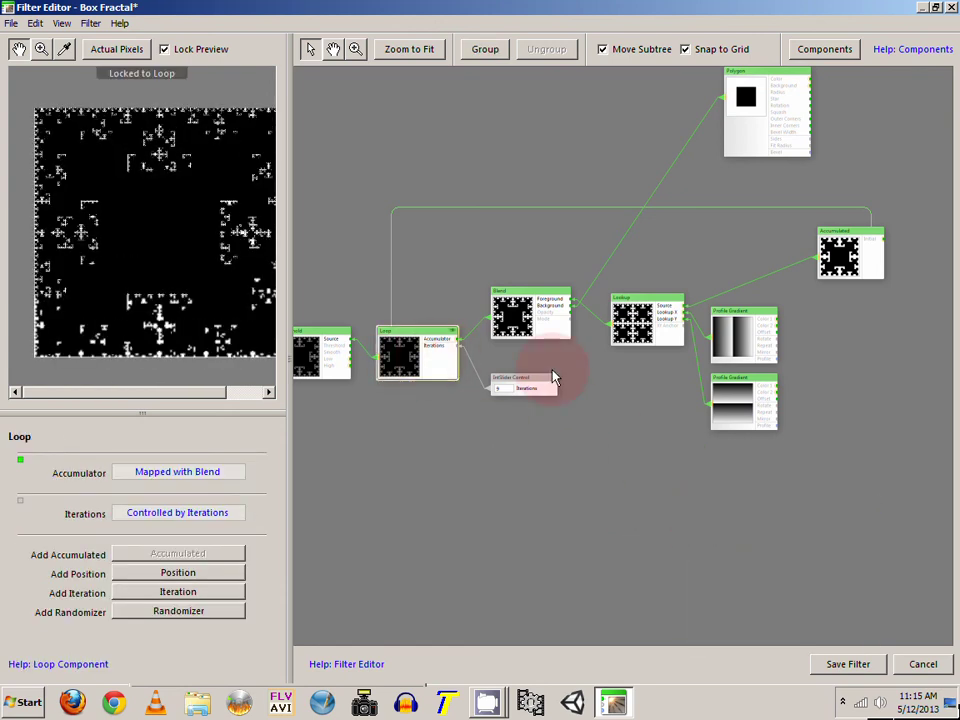
{"action": "left_click_drag", "start_coordinate": [660, 385], "coordinate": [618, 376]}
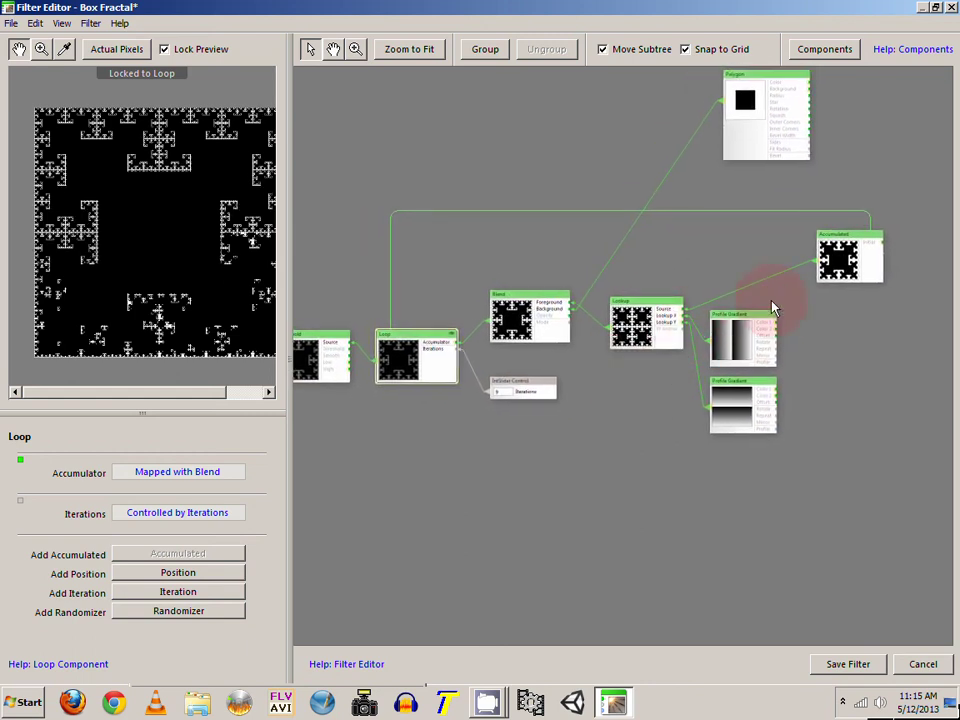
- Lock the preview to the Lookup component and point out the two Profile Gradients connected to Lookup X and Lookup Y
{"action": "left_click", "coordinate": [640, 325]}
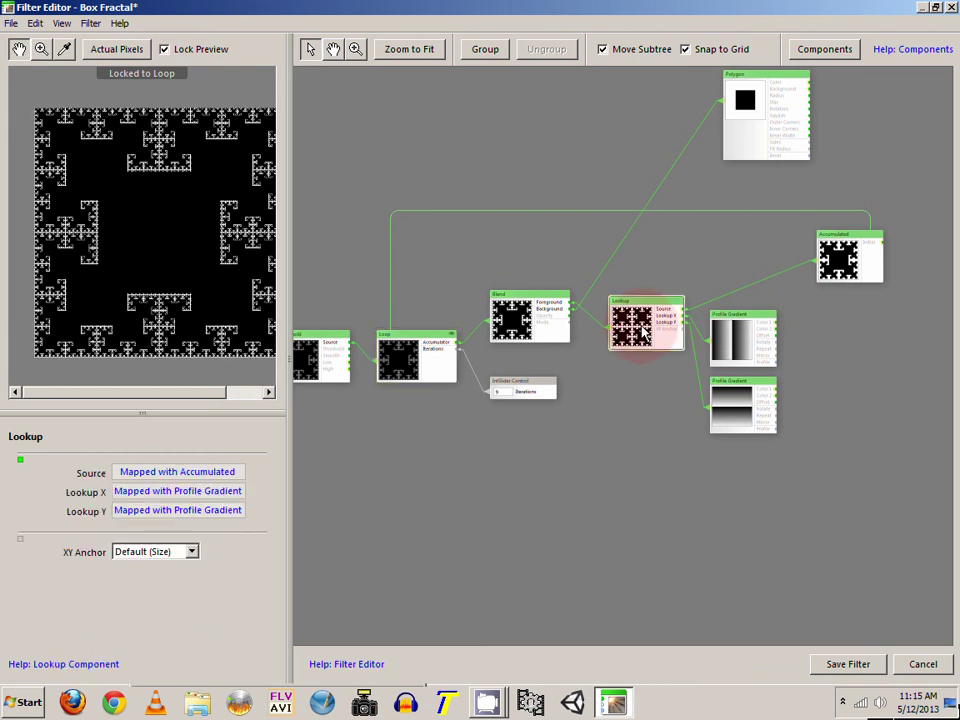
{"action": "double_click", "coordinate": [643, 334]}
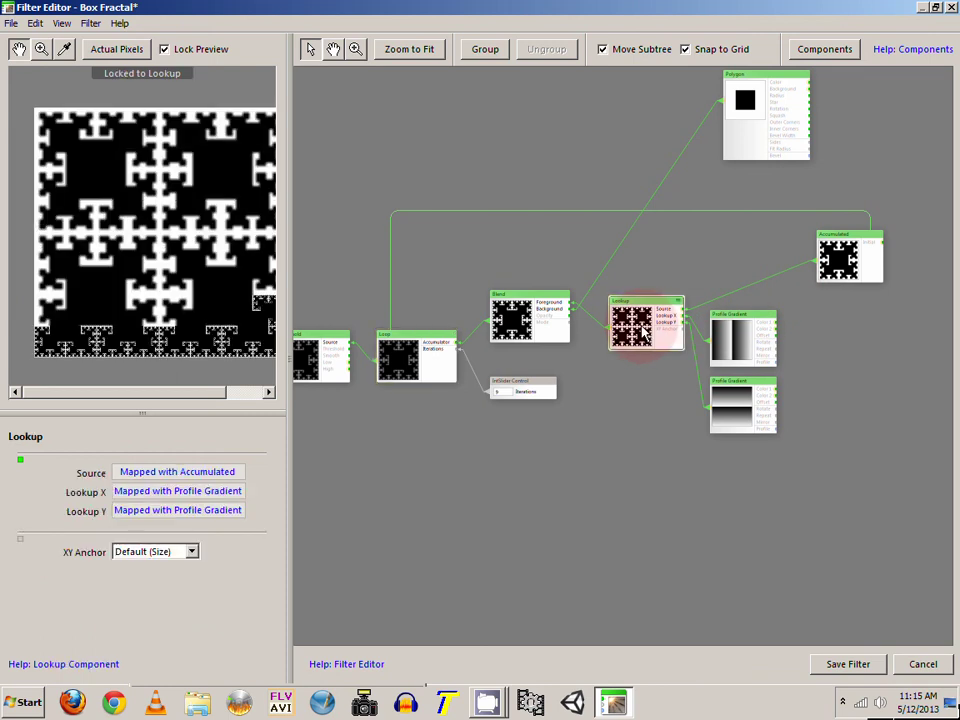
{"action": "scroll", "coordinate": [691, 341], "scroll_direction": "up", "scroll_amount": 4}
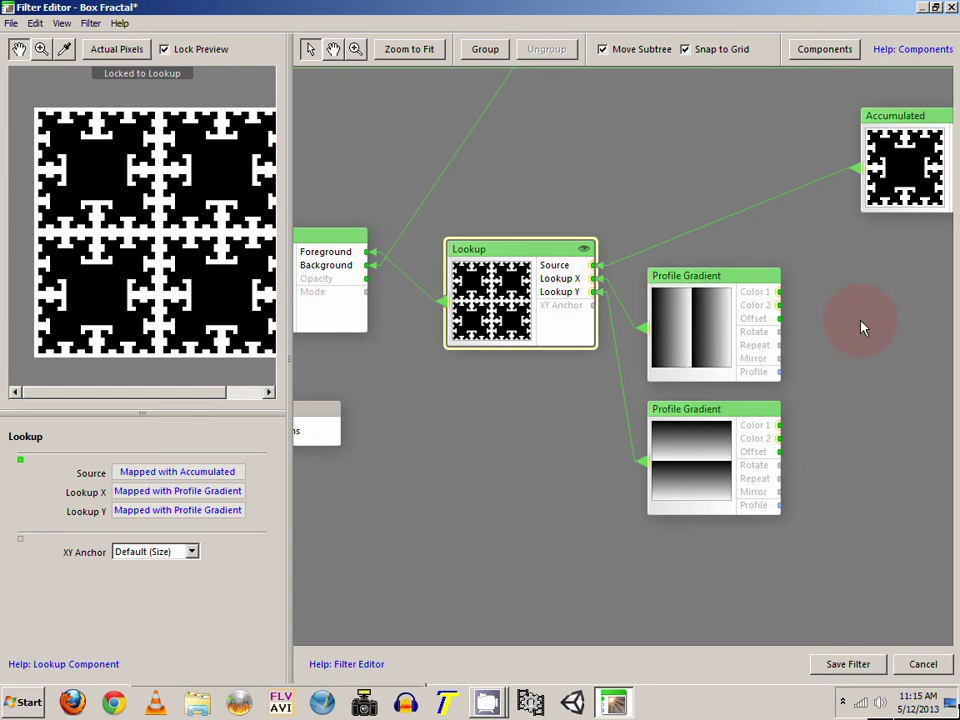
{"action": "left_click_drag", "start_coordinate": [861, 324], "coordinate": [690, 489]}
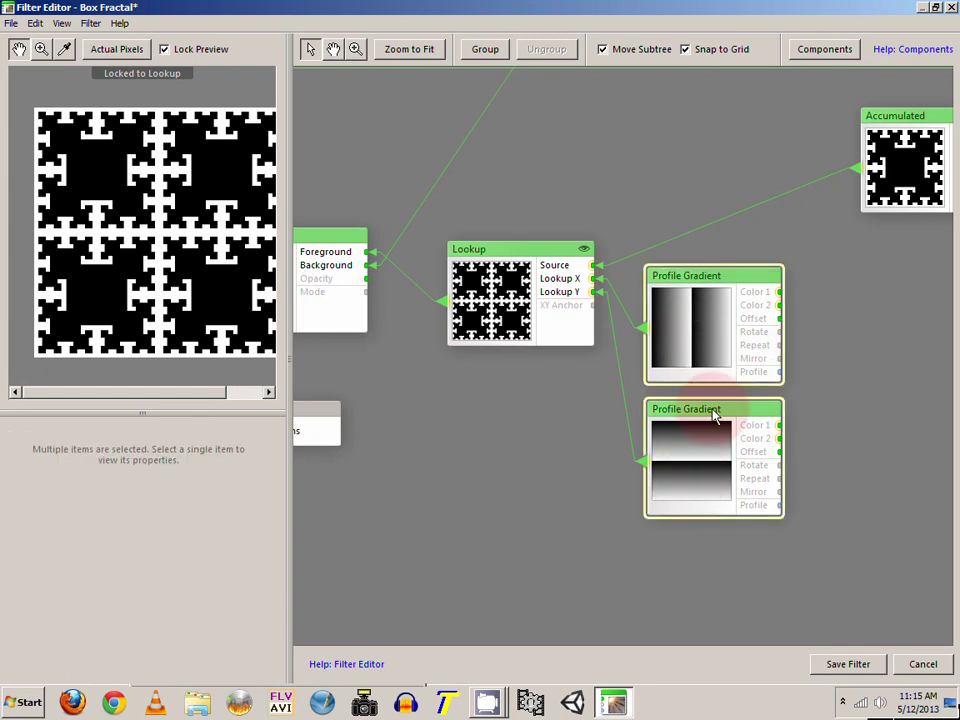
{"action": "left_click_drag", "start_coordinate": [574, 422], "coordinate": [516, 405]}
{"action": "left_click", "coordinate": [780, 407]}
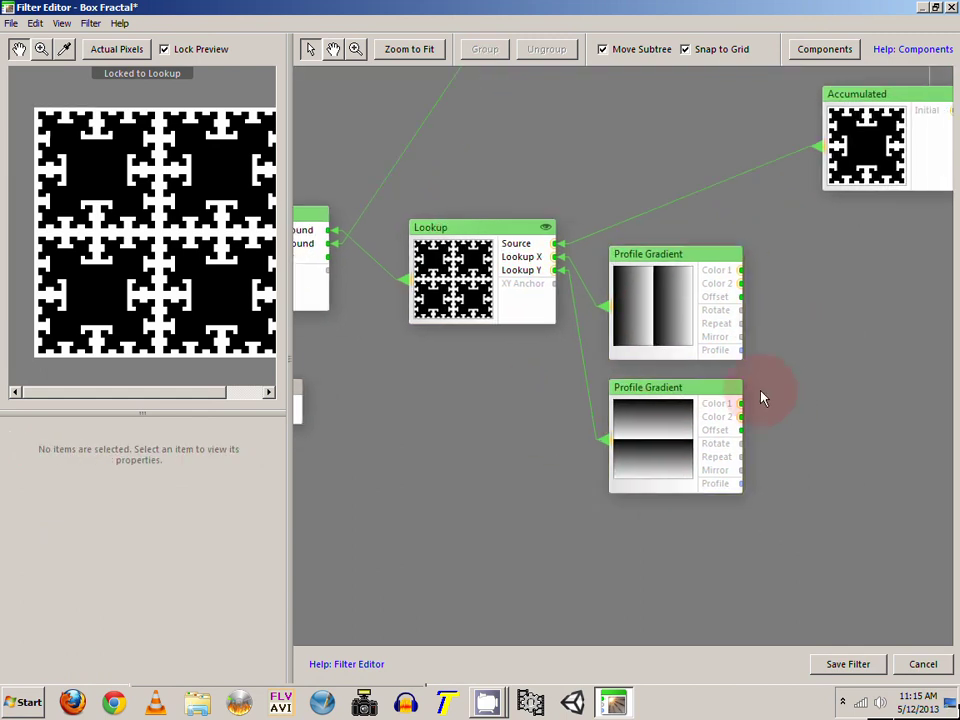
- Compare the Rotate, Repeat, Mirror and Profile settings of the two Profile Gradients feeding the Lookup
{"action": "left_click", "coordinate": [677, 317]}
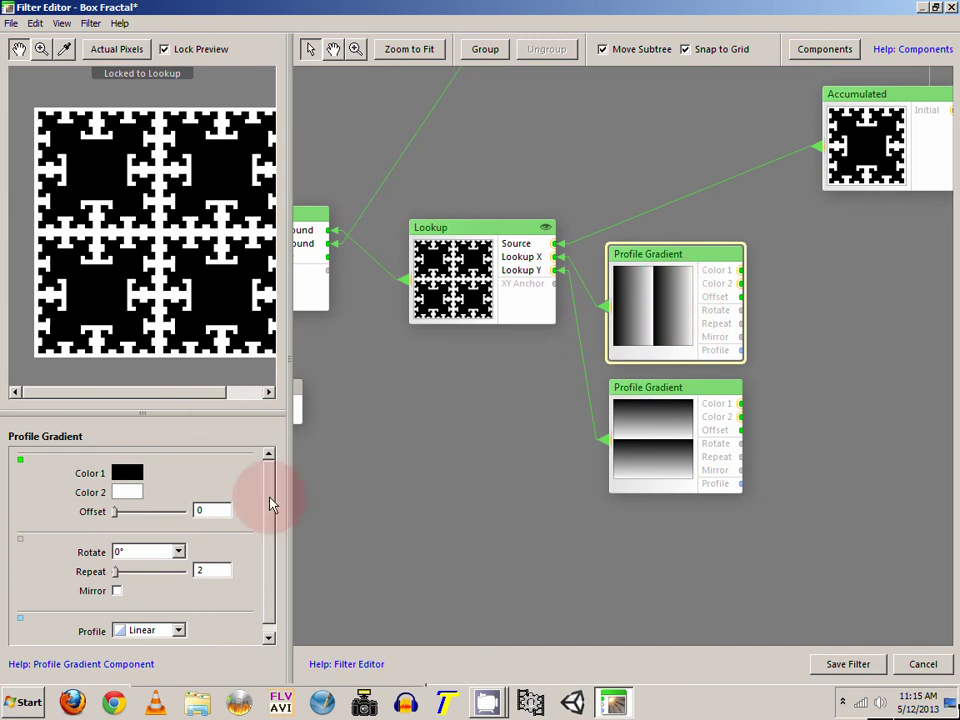
{"action": "left_click_drag", "start_coordinate": [269, 498], "coordinate": [271, 514]}
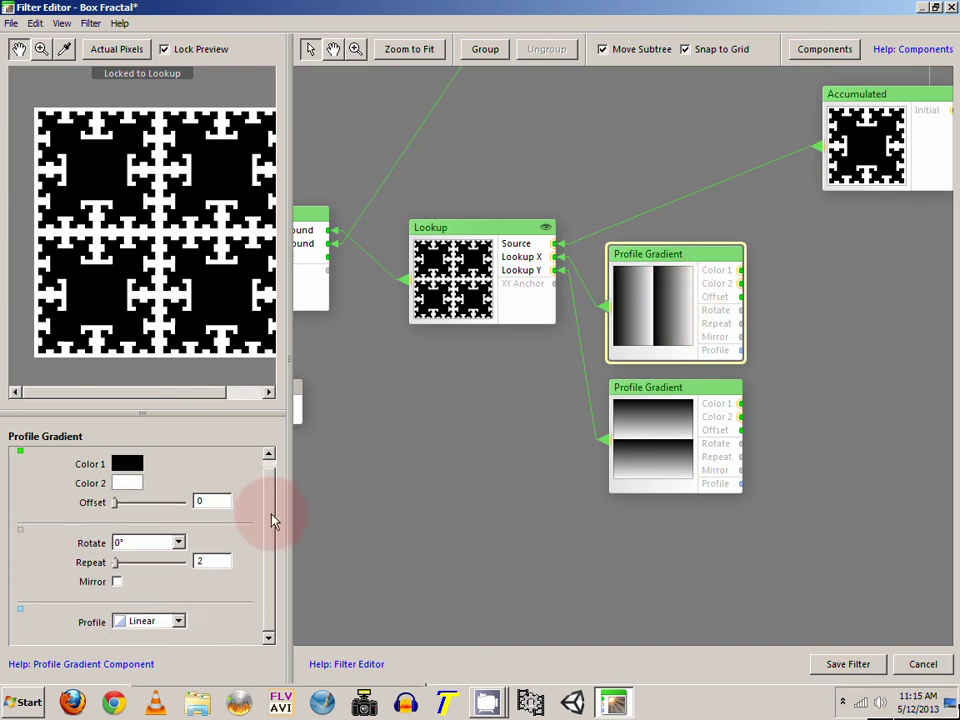
{"action": "left_click", "coordinate": [121, 545]}
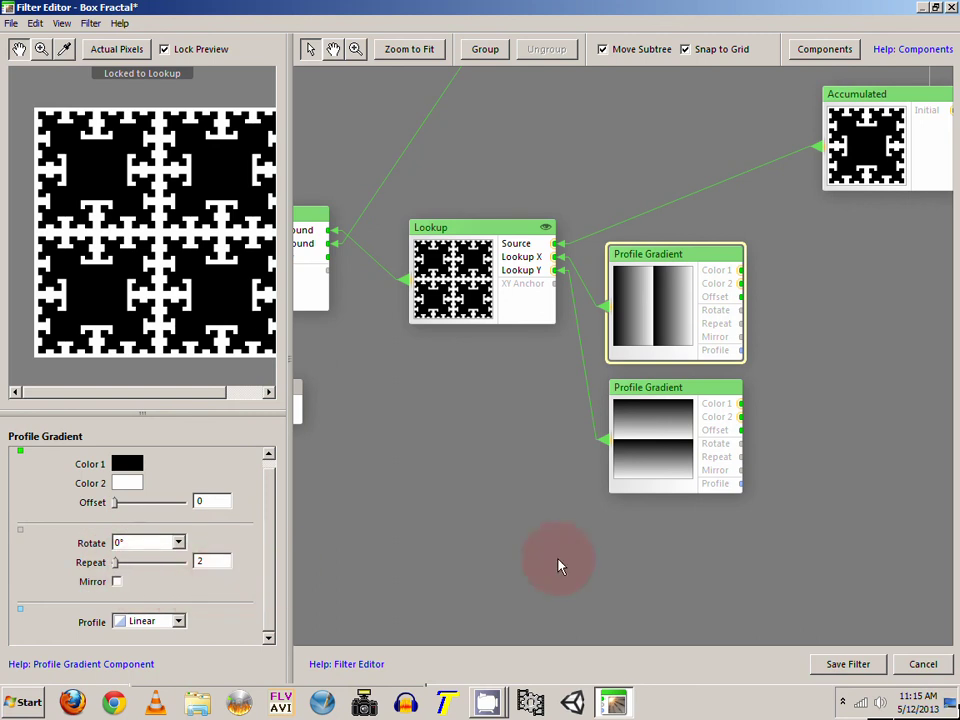
{"action": "left_click", "coordinate": [695, 447]}
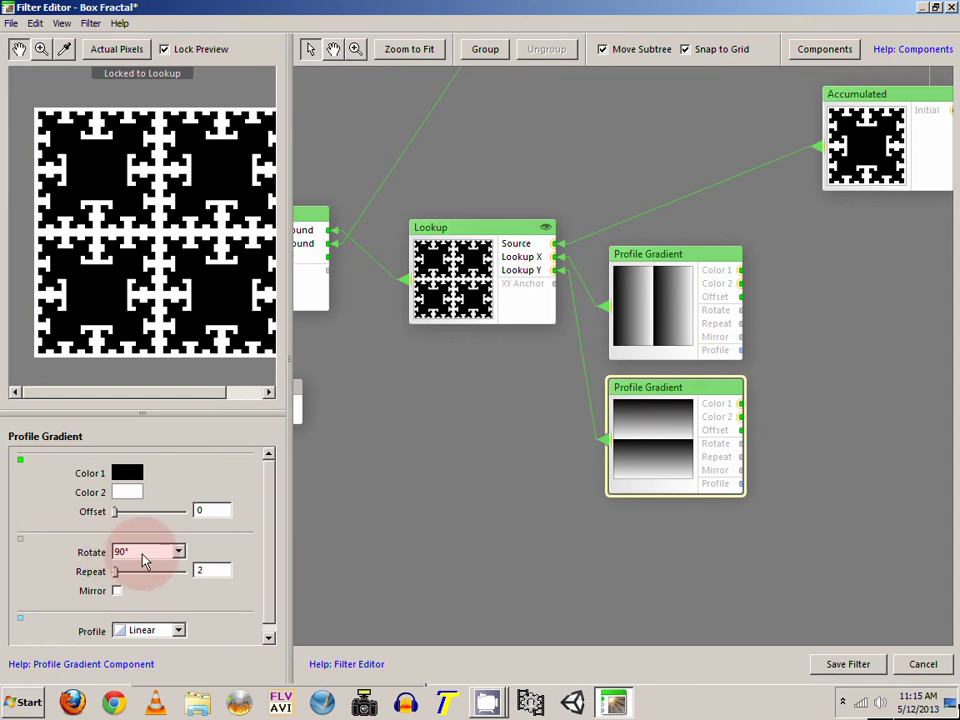
{"action": "left_click_drag", "start_coordinate": [272, 538], "coordinate": [268, 555]}
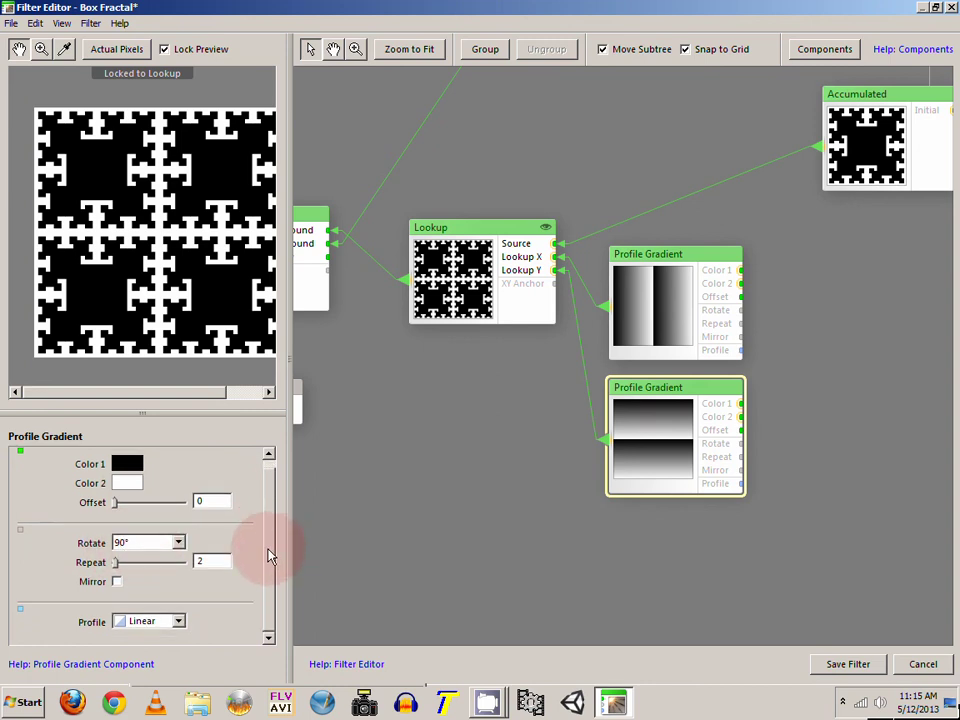
{"action": "left_click", "coordinate": [677, 317]}
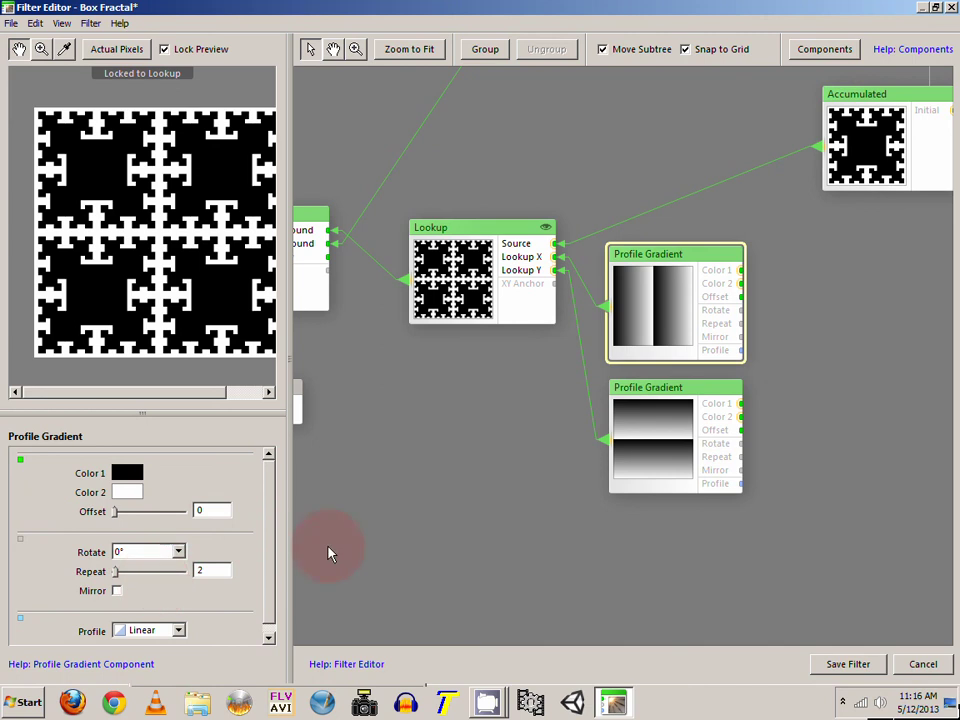
{"action": "left_click", "coordinate": [664, 399]}
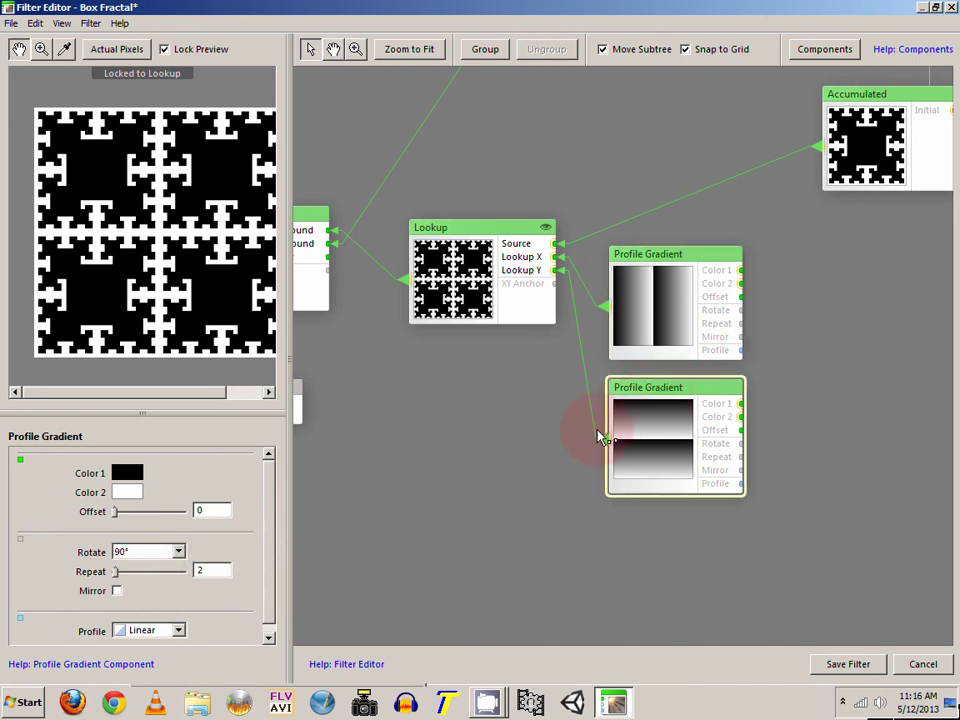
- Select the Lookup and both Profile Gradients together and review how they connect to the Accumulated and Blend components
{"action": "left_click_drag", "start_coordinate": [503, 179], "coordinate": [698, 512]}
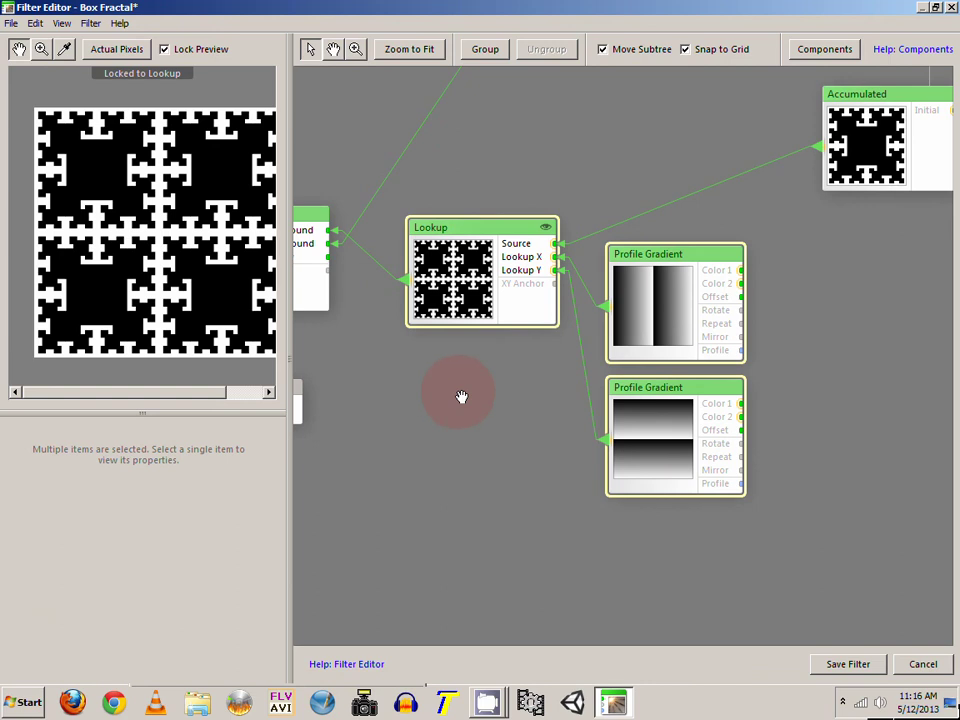
{"action": "left_click_drag", "start_coordinate": [461, 397], "coordinate": [518, 384]}
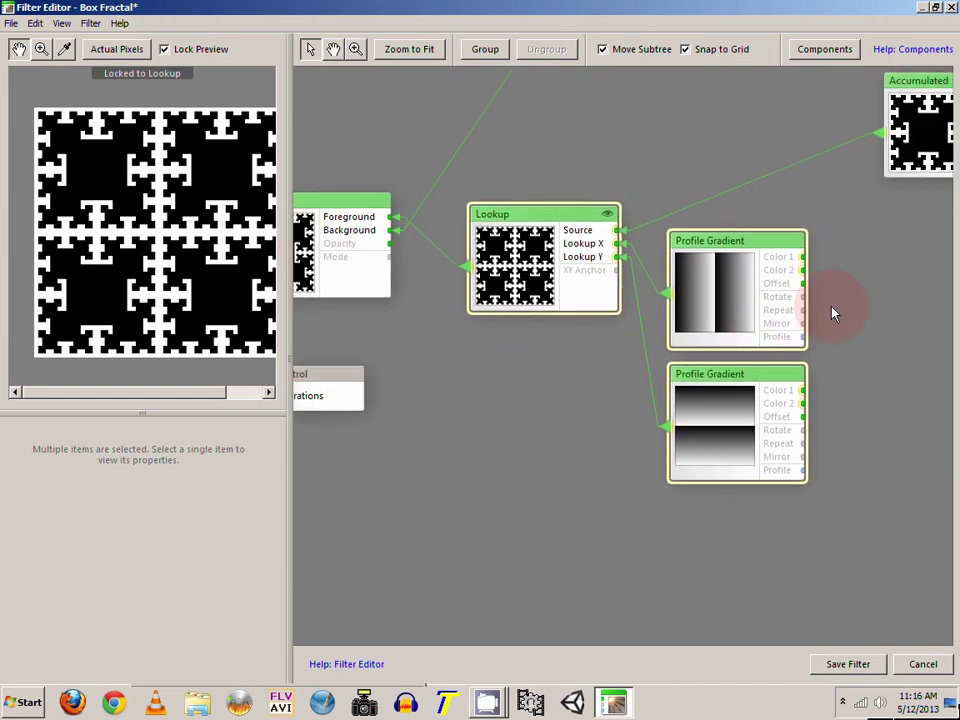
{"action": "scroll", "coordinate": [831, 315], "scroll_direction": "down", "scroll_amount": 3}
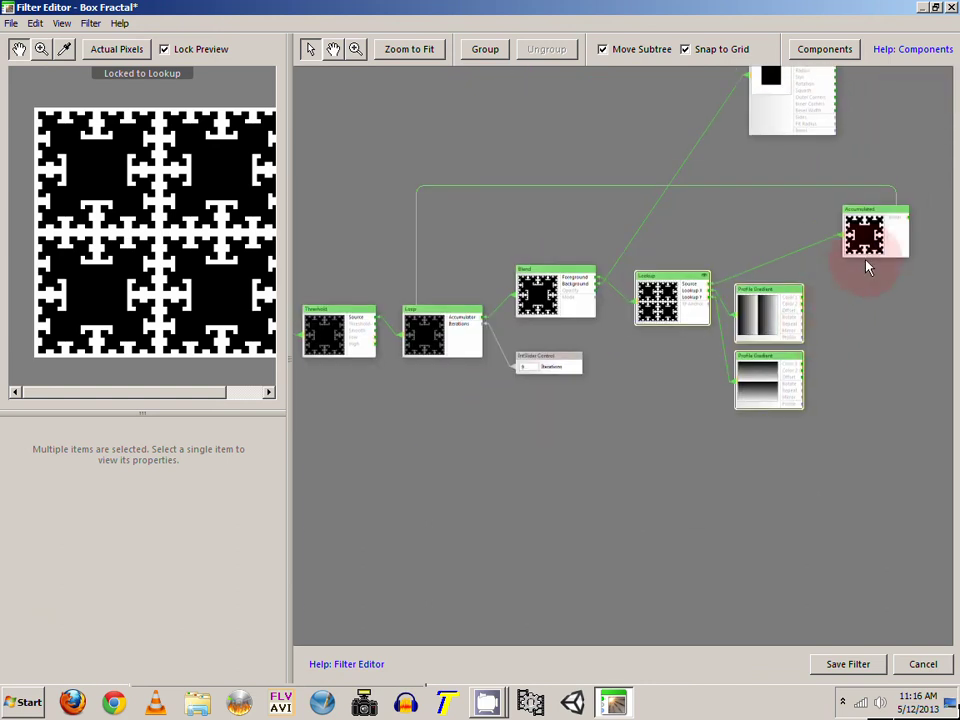
- Lock the preview to the Accumulated component and back to the Lookup to compare the two patterns
{"action": "left_click", "coordinate": [866, 262]}
{"action": "left_click", "coordinate": [792, 250]}
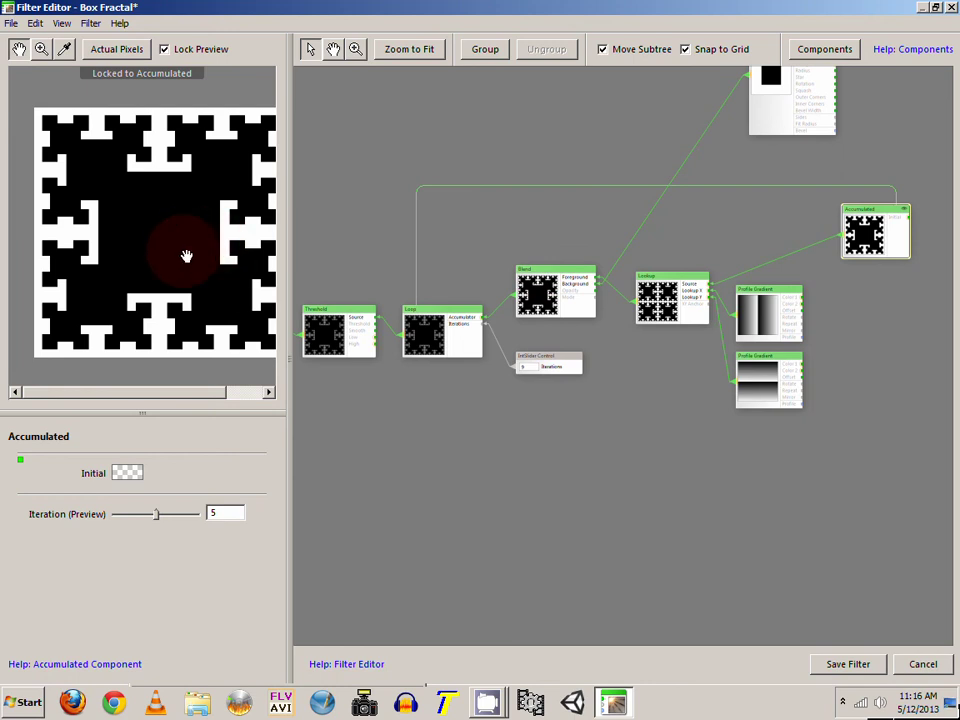
{"action": "left_click", "coordinate": [663, 293]}
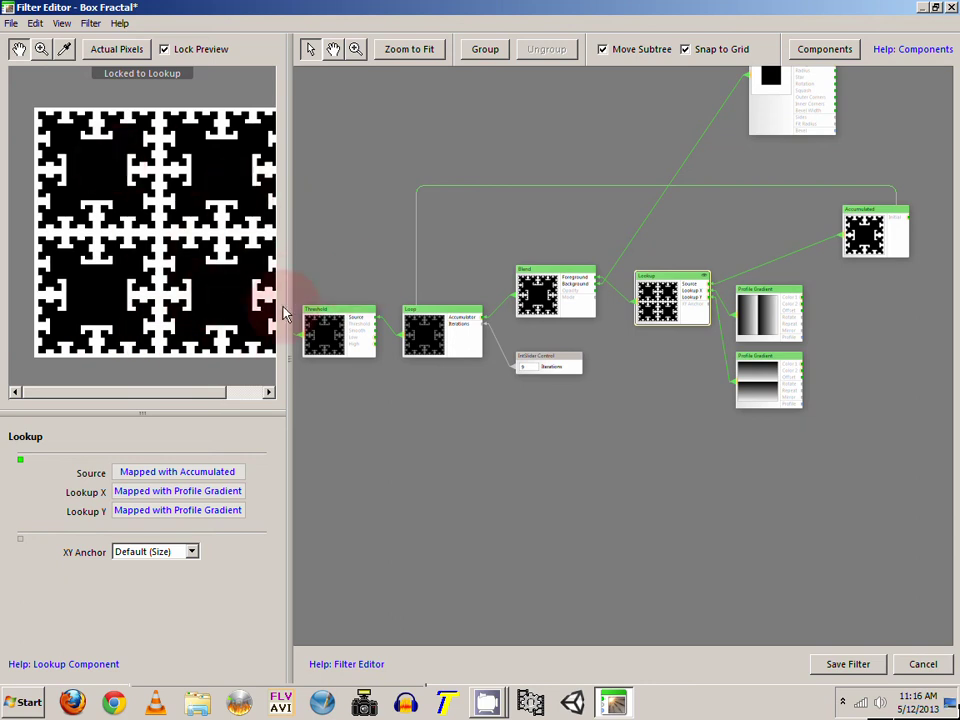
- Lock the preview to each of the two Profile Gradients in turn and return it to the Lookup they drive
{"action": "left_click_drag", "start_coordinate": [737, 387], "coordinate": [715, 384]}
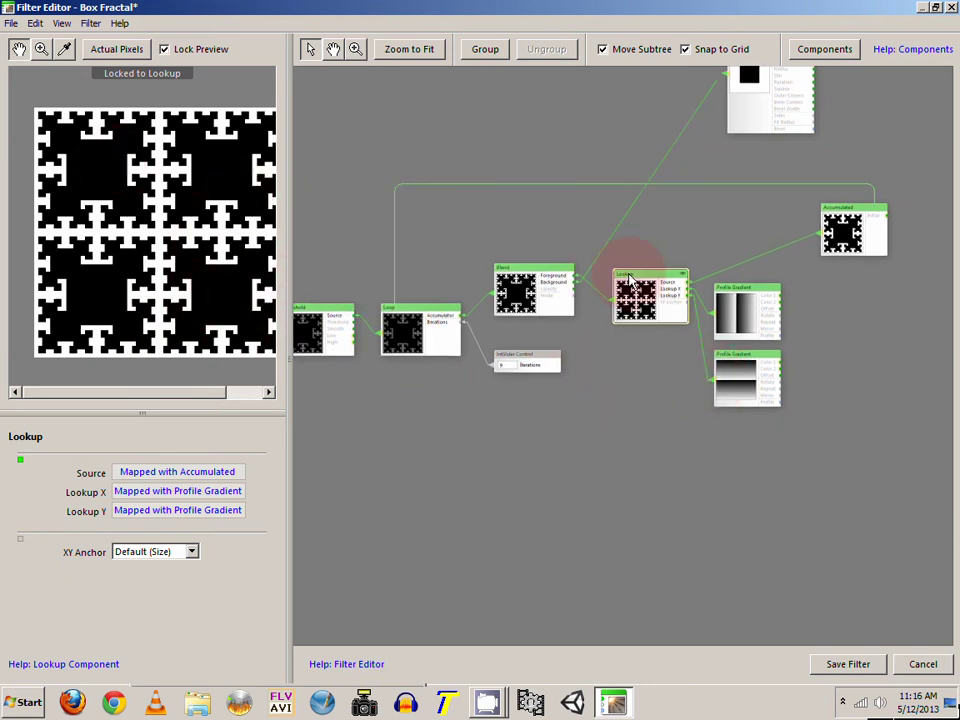
{"action": "scroll", "coordinate": [629, 281], "scroll_direction": "up", "scroll_amount": 2}
{"action": "left_click", "coordinate": [838, 355]}
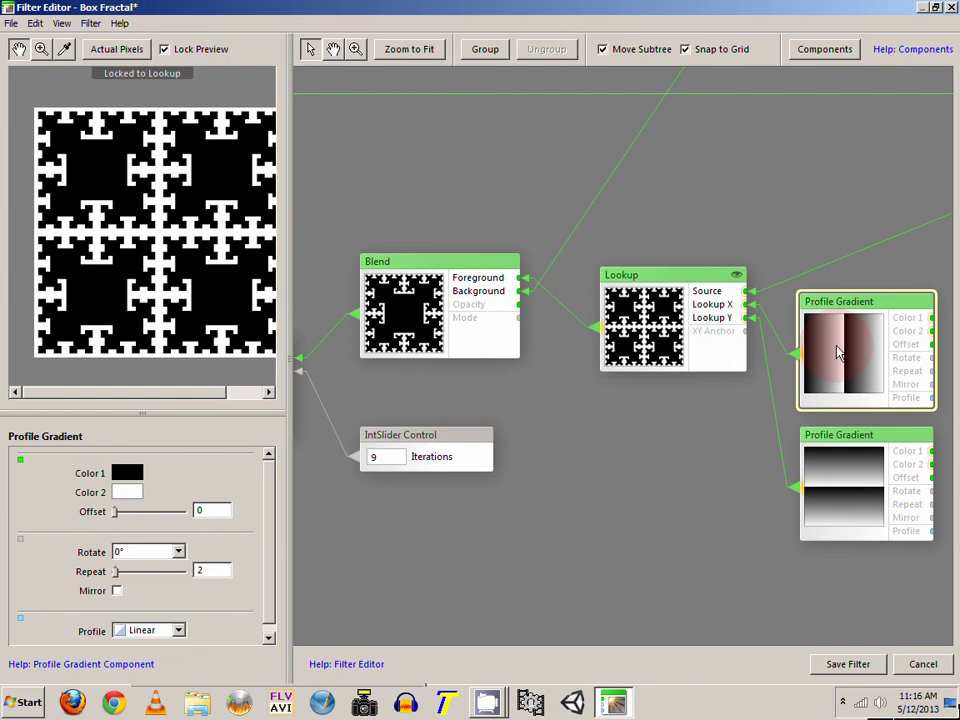
{"action": "double_click", "coordinate": [838, 352]}
{"action": "left_click_drag", "start_coordinate": [720, 329], "coordinate": [686, 289]}
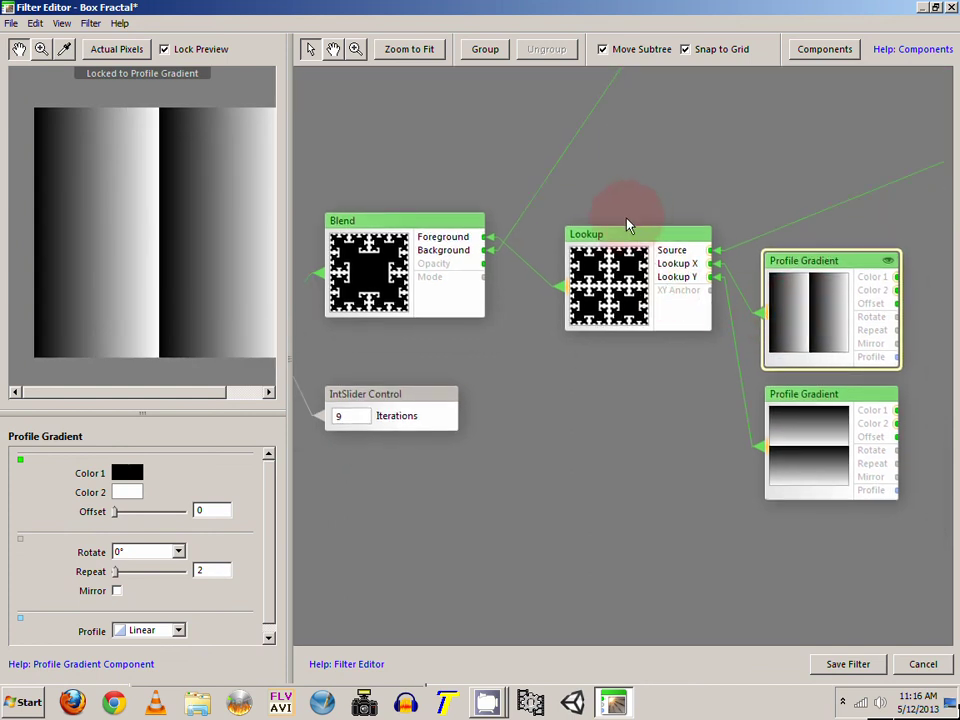
{"action": "double_click", "coordinate": [656, 290]}
{"action": "double_click", "coordinate": [786, 310]}
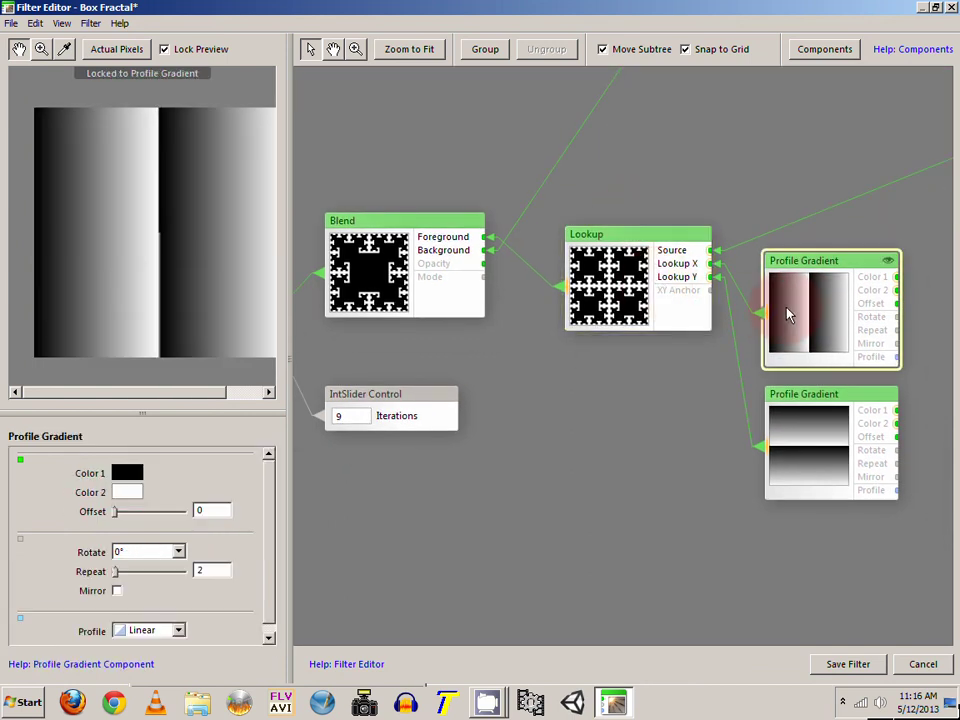
{"action": "double_click", "coordinate": [822, 433]}
{"action": "double_click", "coordinate": [686, 311]}
- Compare the Lookup's Accumulated source with its tiled output by switching the locked preview between both components
{"action": "left_click_drag", "start_coordinate": [718, 312], "coordinate": [615, 320]}
{"action": "left_click", "coordinate": [888, 200]}
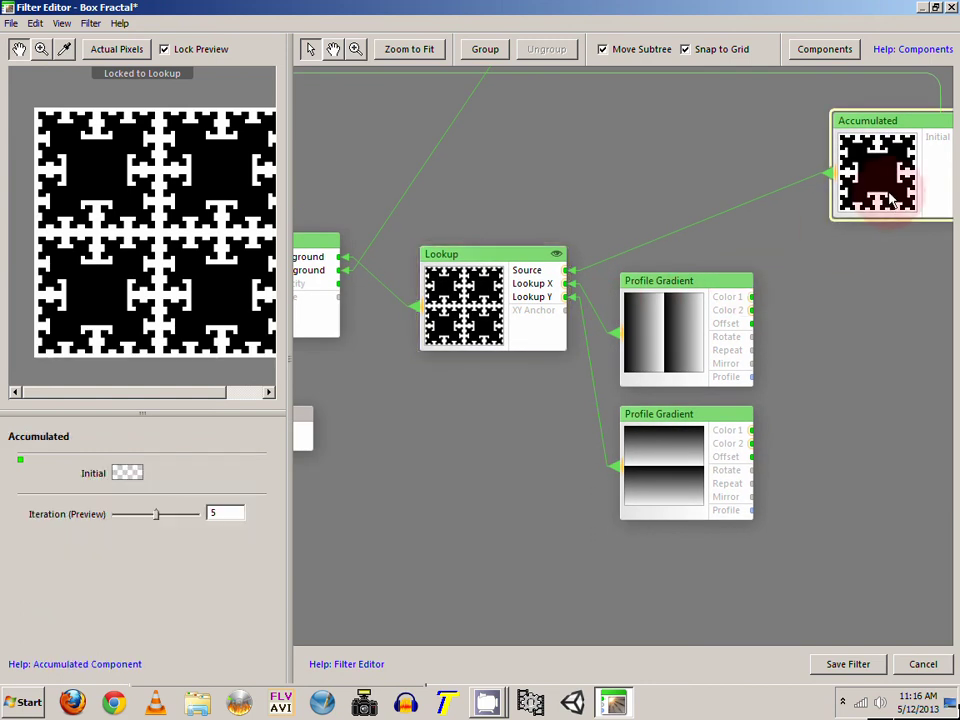
{"action": "double_click", "coordinate": [540, 325]}
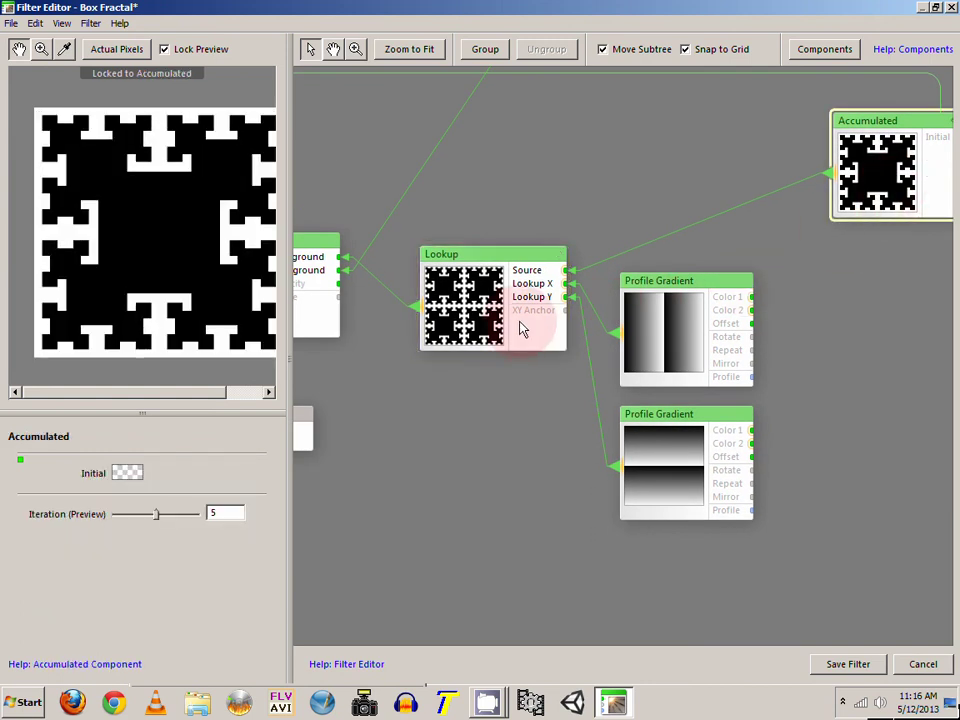
{"action": "left_click_drag", "start_coordinate": [521, 330], "coordinate": [668, 309]}
{"action": "scroll", "coordinate": [737, 263], "scroll_direction": "down", "scroll_amount": 2}
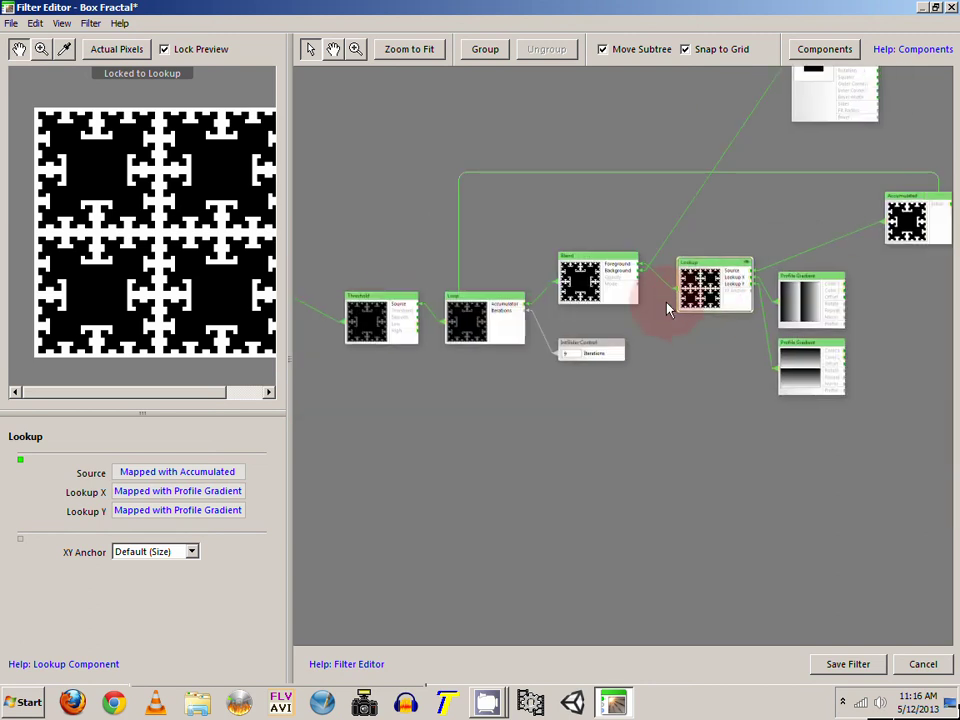
- Select the Blend and trace its chain by locking the preview to Accumulated and back to the Lookup
{"action": "left_click", "coordinate": [572, 280]}
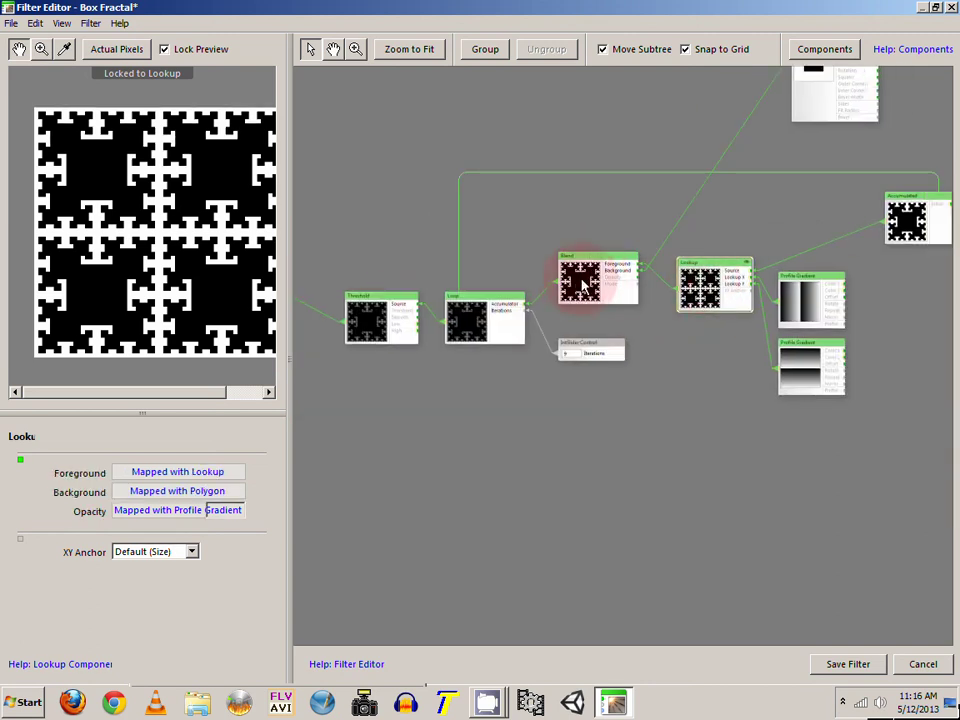
{"action": "left_click", "coordinate": [739, 279]}
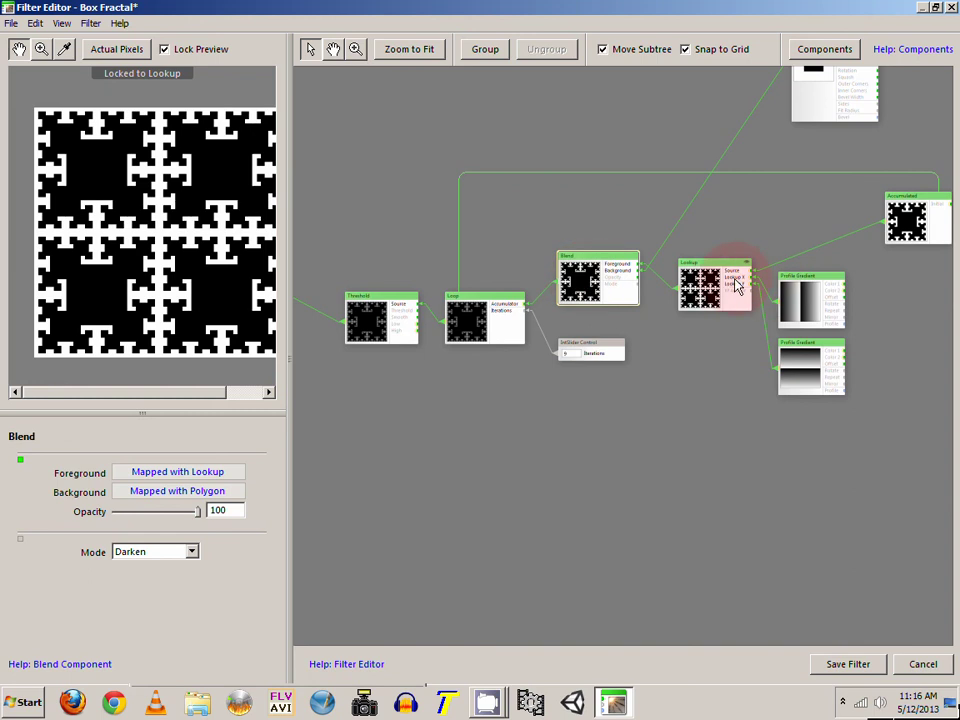
{"action": "double_click", "coordinate": [912, 224]}
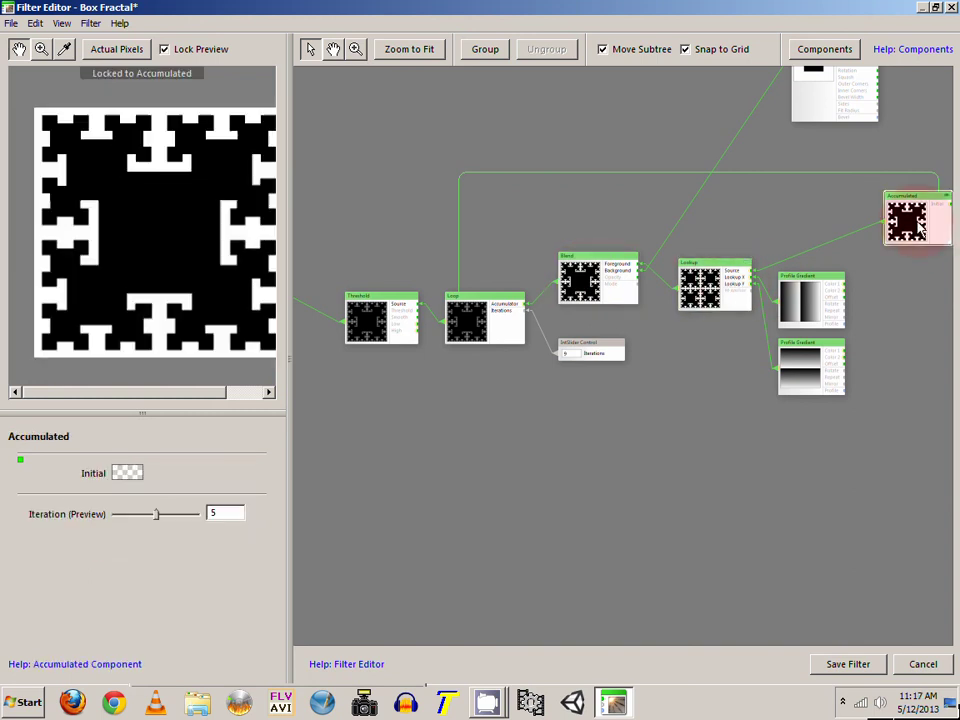
{"action": "left_click", "coordinate": [726, 292]}
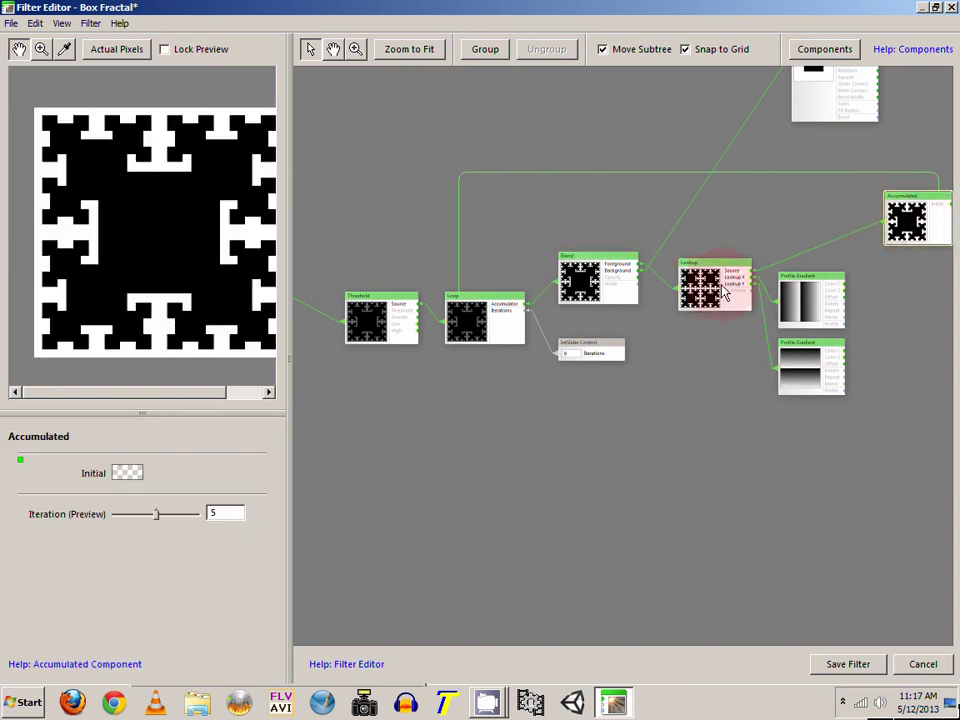
{"action": "double_click", "coordinate": [706, 295]}
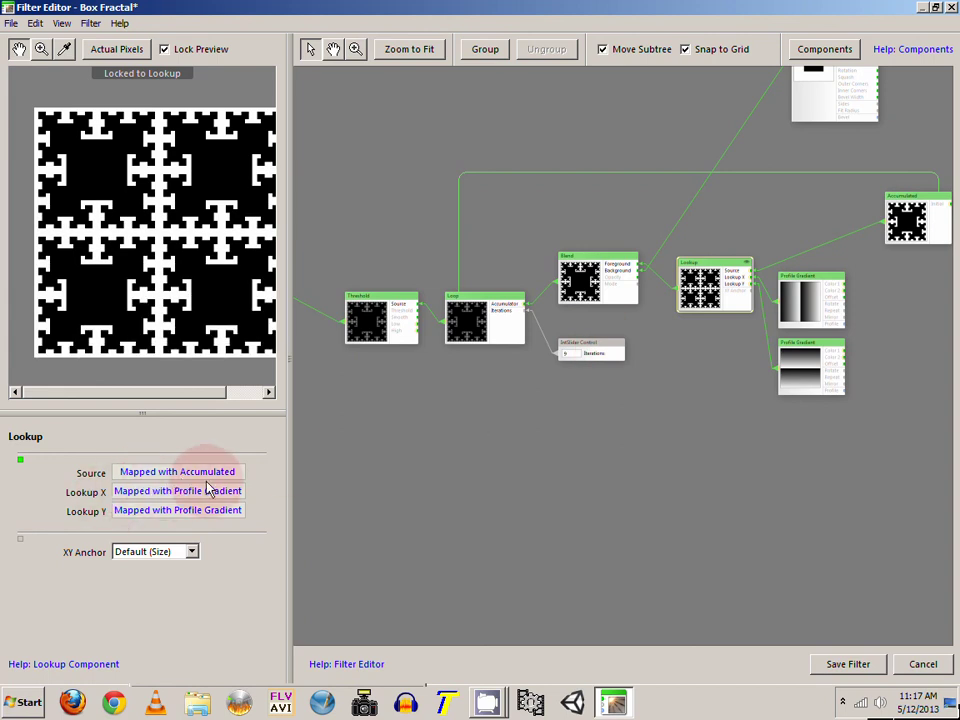
- Review the Blend component's Foreground and Background mappings and lock the preview to it
{"action": "scroll", "coordinate": [654, 294], "scroll_direction": "up", "scroll_amount": 3}
{"action": "left_click", "coordinate": [545, 272]}
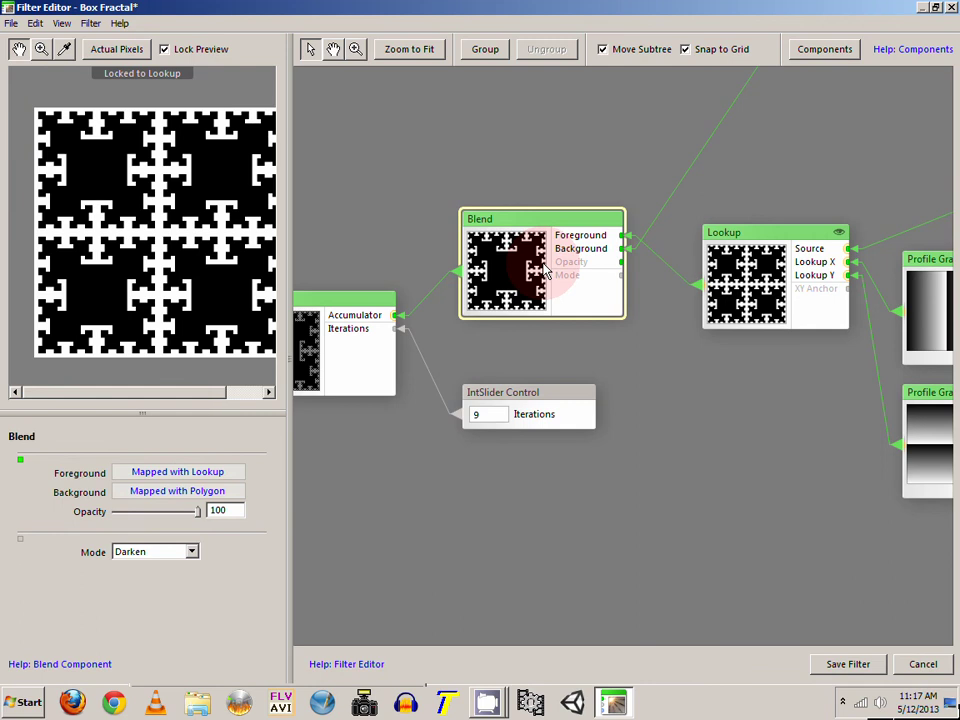
{"action": "scroll", "coordinate": [605, 280], "scroll_direction": "down", "scroll_amount": 3}
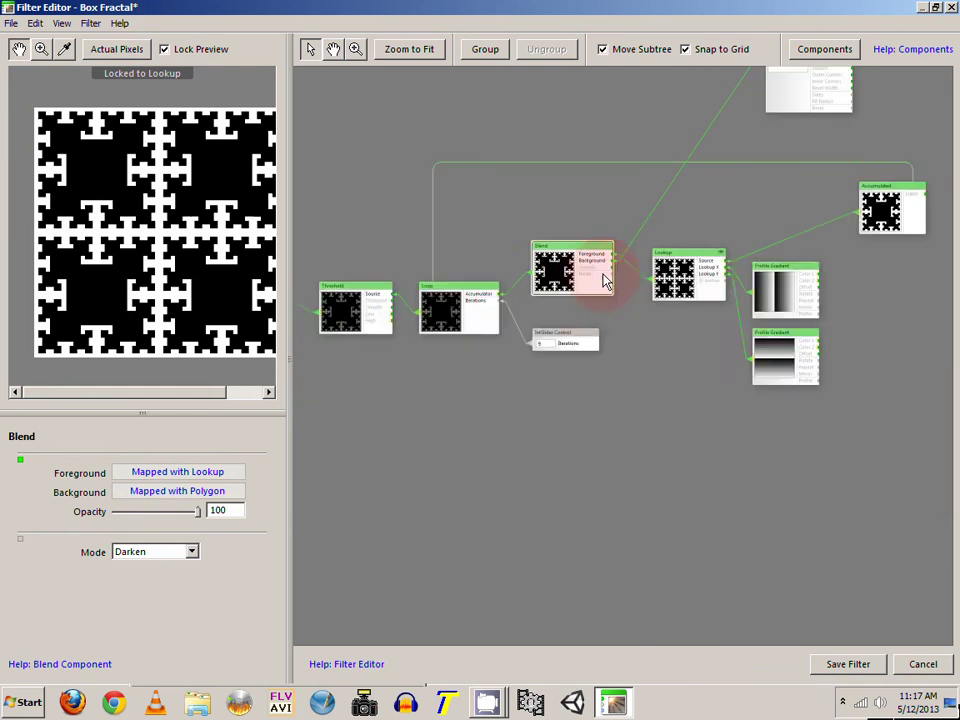
{"action": "left_click_drag", "start_coordinate": [605, 283], "coordinate": [606, 336]}
{"action": "left_click", "coordinate": [571, 330]}
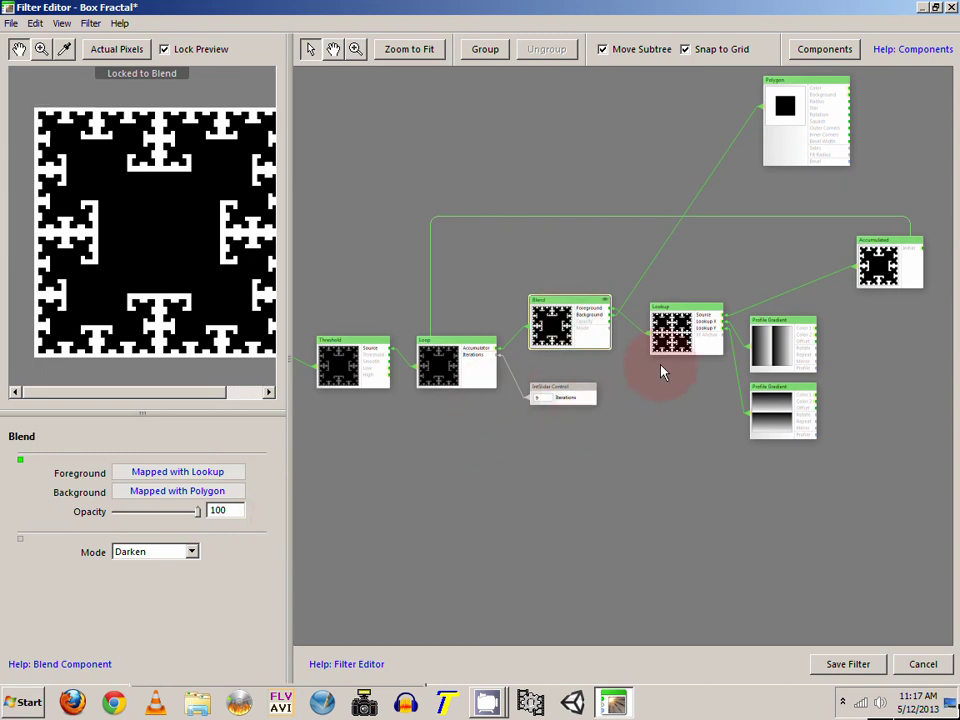
- Examine how the Lookup connects to the Blend's Foreground, release the Blend's preview lock and clear the selection
{"action": "scroll", "coordinate": [660, 372], "scroll_direction": "up", "scroll_amount": 3}
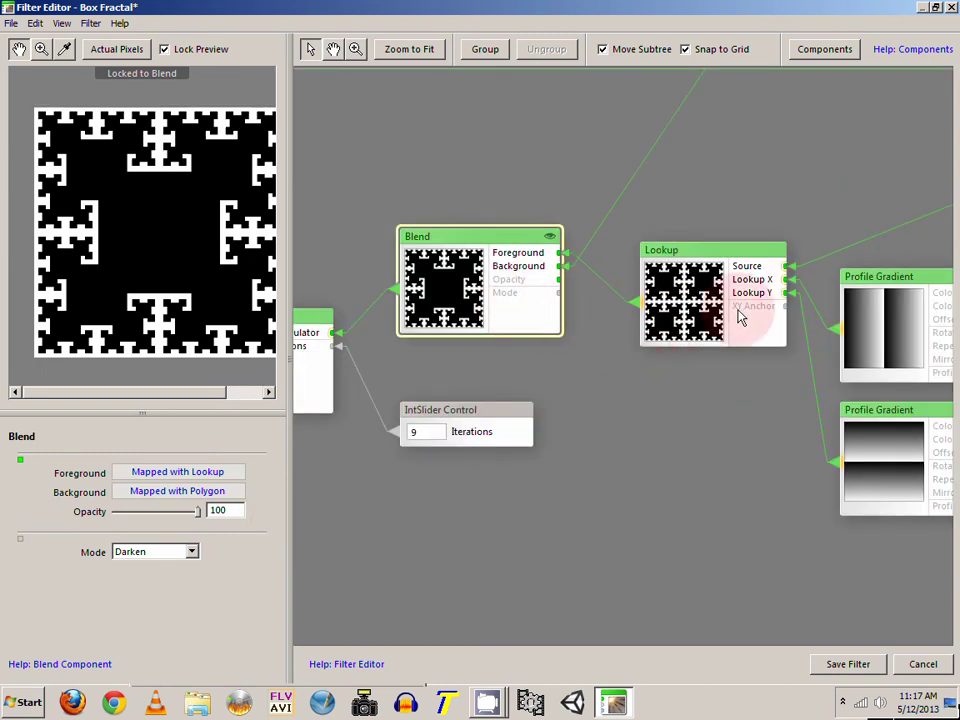
{"action": "left_click_drag", "start_coordinate": [753, 311], "coordinate": [749, 343]}
{"action": "left_click", "coordinate": [698, 340]}
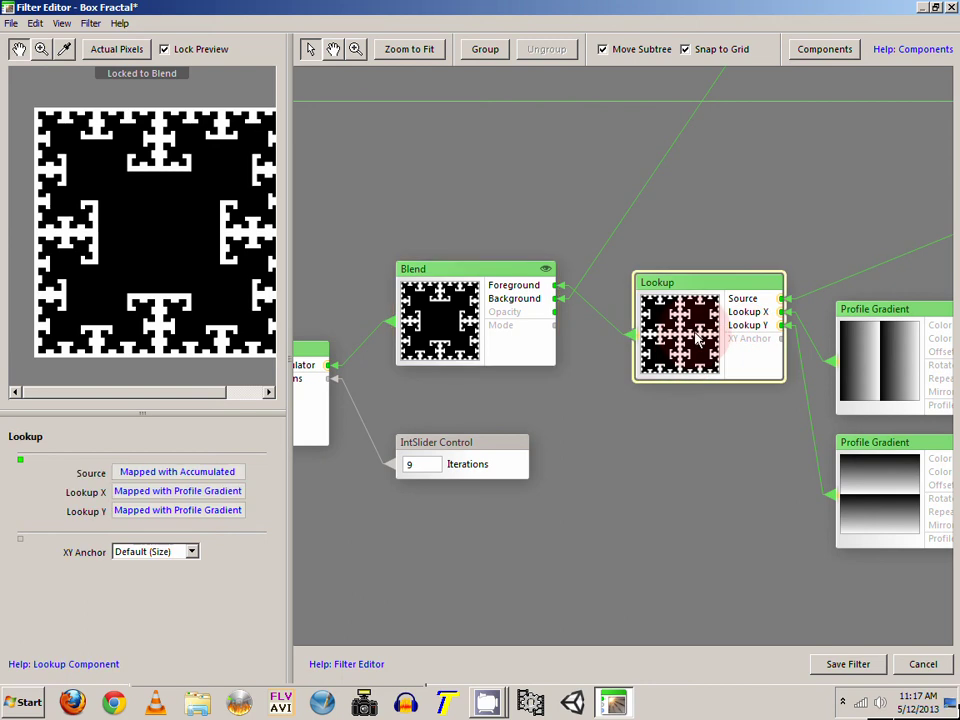
{"action": "left_click", "coordinate": [502, 300]}
{"action": "right_click", "coordinate": [713, 262]}
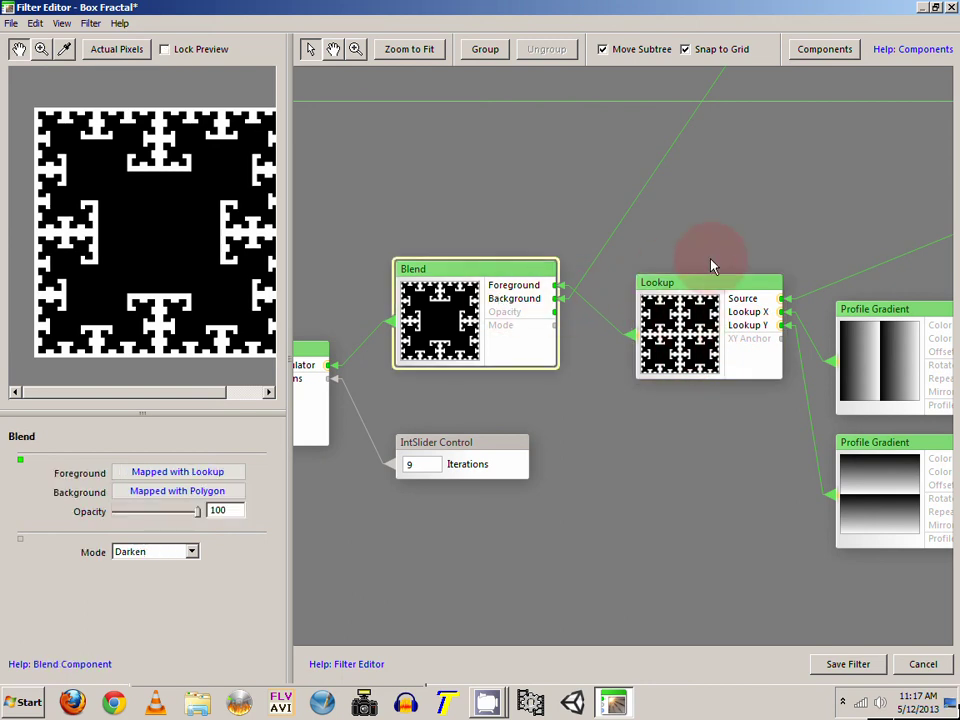
{"action": "left_click", "coordinate": [703, 258]}
{"action": "scroll", "coordinate": [703, 258], "scroll_direction": "down", "scroll_amount": 4}
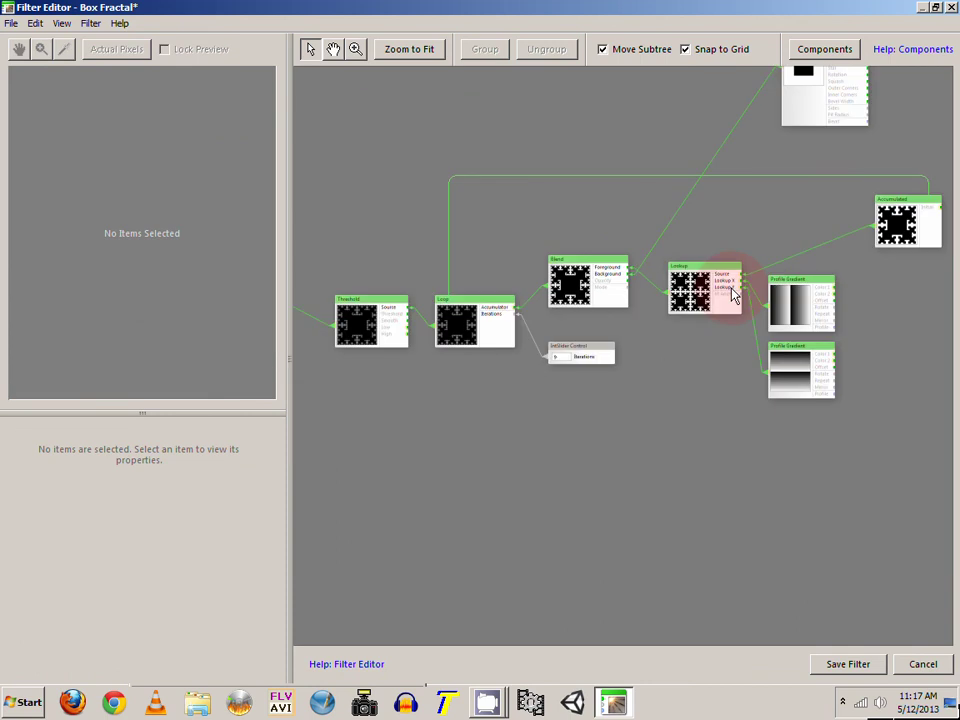
- Lock the preview to the Polygon and to the Blend in turn, and review the Blend's background mapping, opacity and Darken mode
{"action": "scroll", "coordinate": [745, 177], "scroll_direction": "up", "scroll_amount": 2}
{"action": "left_click", "coordinate": [745, 177]}
{"action": "left_click", "coordinate": [745, 177], "text": "ctrl"}
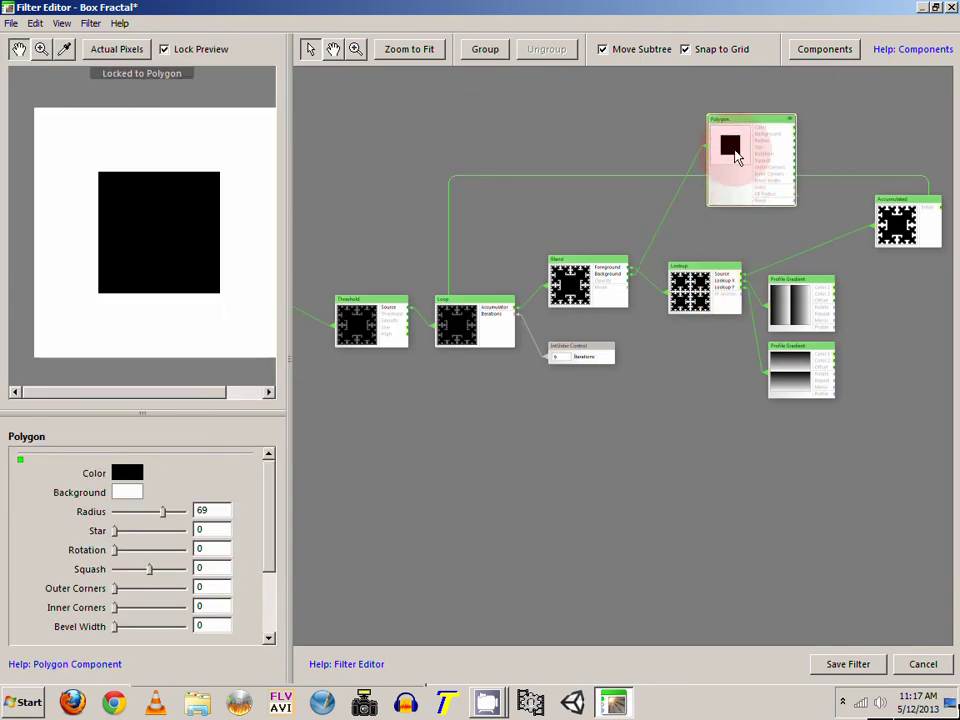
{"action": "scroll", "coordinate": [675, 192], "scroll_direction": "up", "scroll_amount": 2}
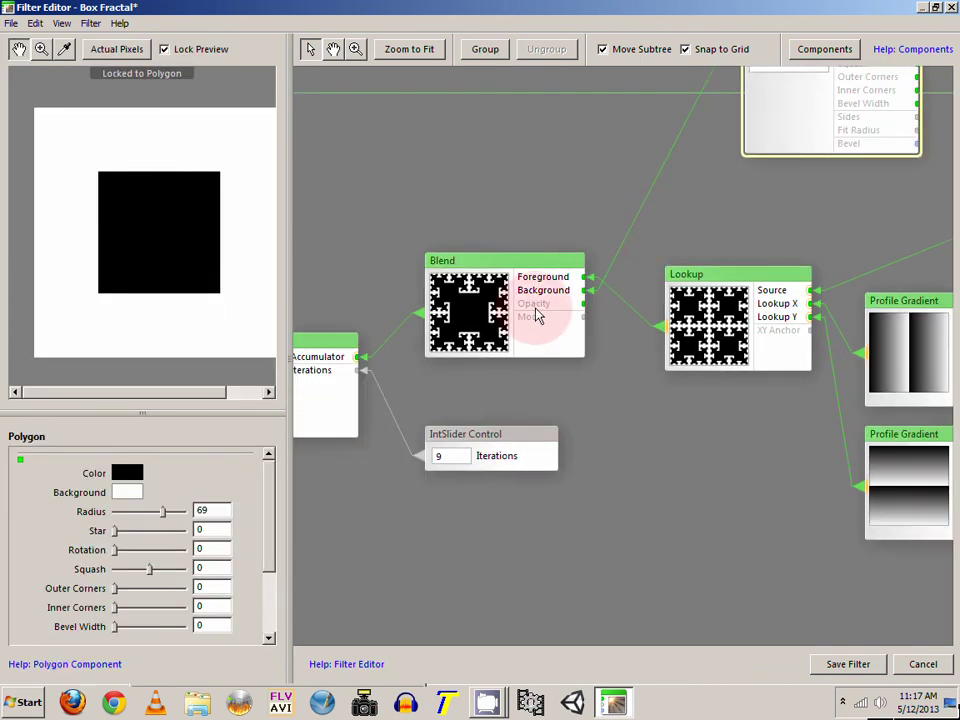
{"action": "left_click", "coordinate": [537, 318], "text": "ctrl"}
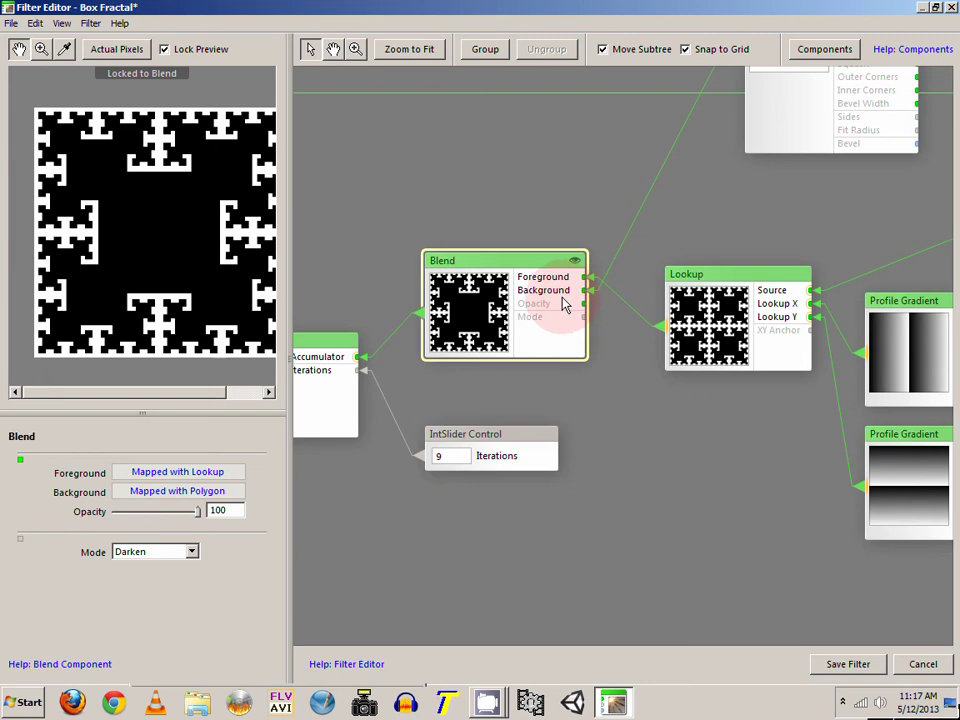
{"action": "left_click_drag", "start_coordinate": [549, 326], "coordinate": [682, 238]}
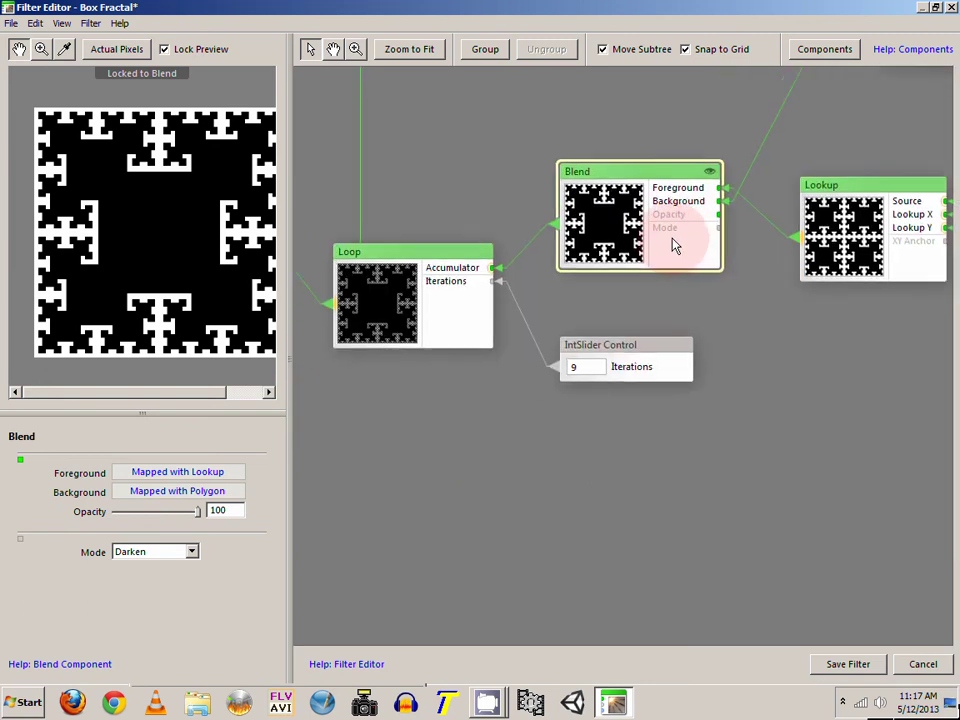
{"action": "double_click", "coordinate": [669, 236]}
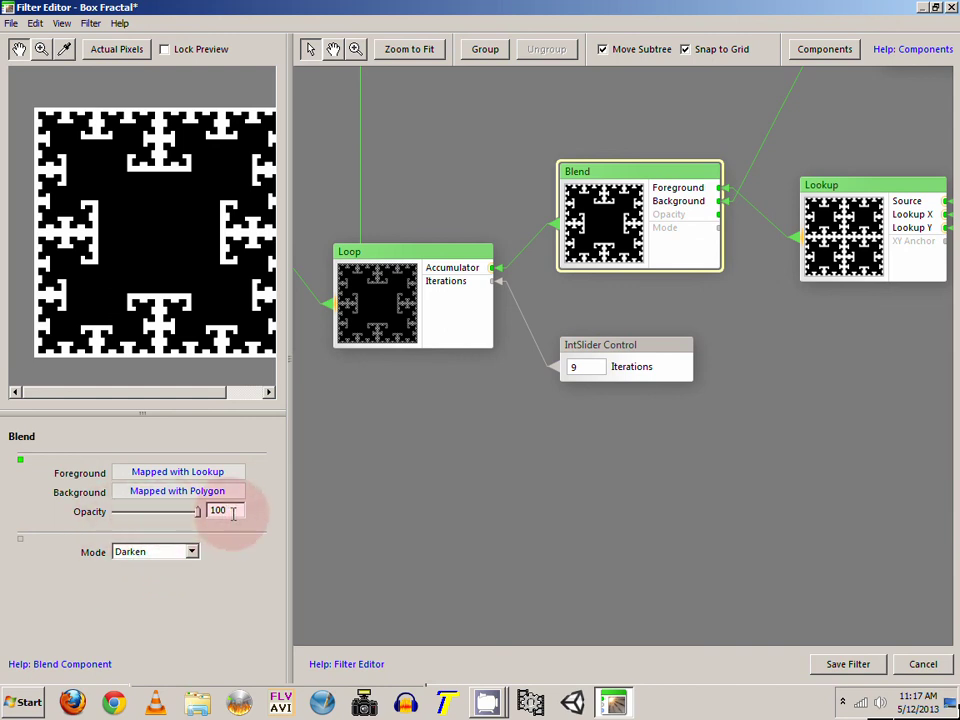
- Lock the preview to the Blend and to the Loop in turn to compare the Blend with the Loop's accumulated fractal
{"action": "scroll", "coordinate": [574, 343], "scroll_direction": "down", "scroll_amount": 3}
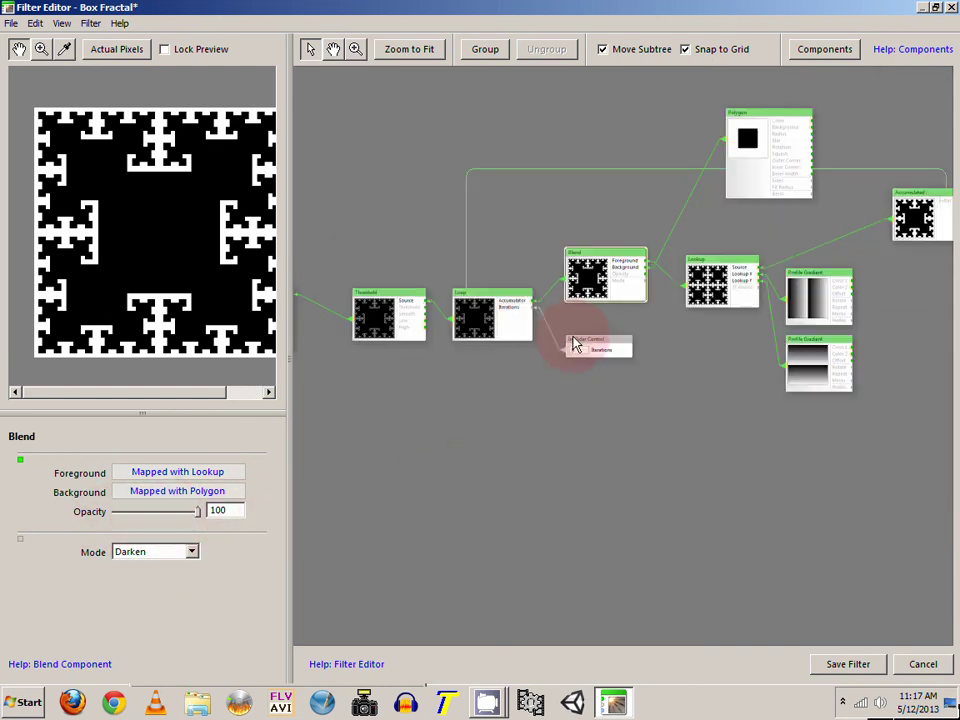
{"action": "left_click", "coordinate": [505, 328]}
{"action": "double_click", "coordinate": [575, 272]}
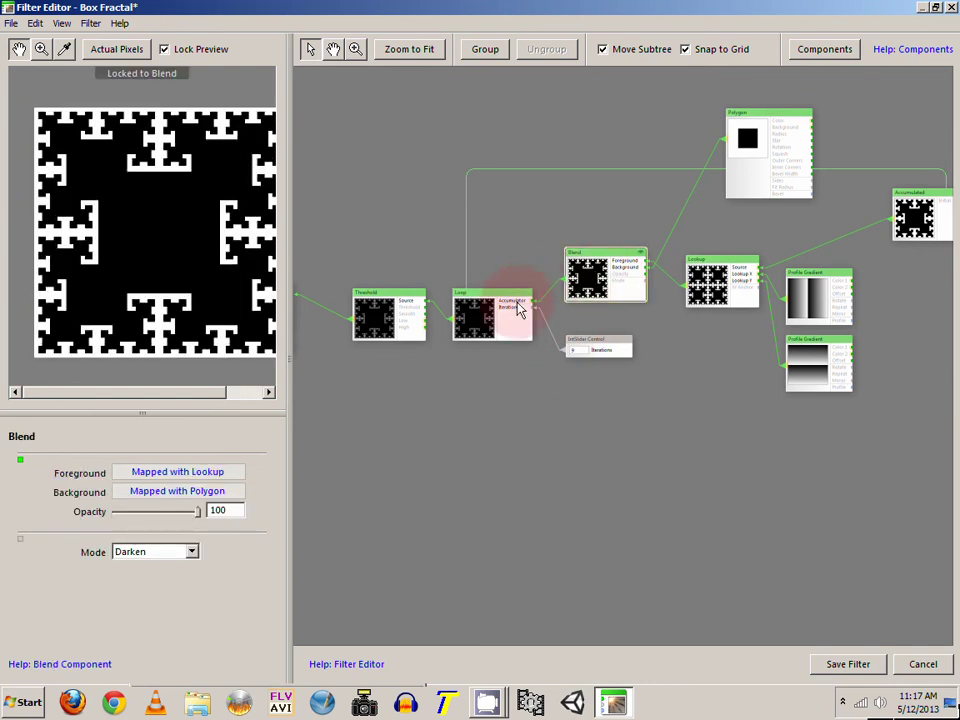
{"action": "double_click", "coordinate": [488, 318]}
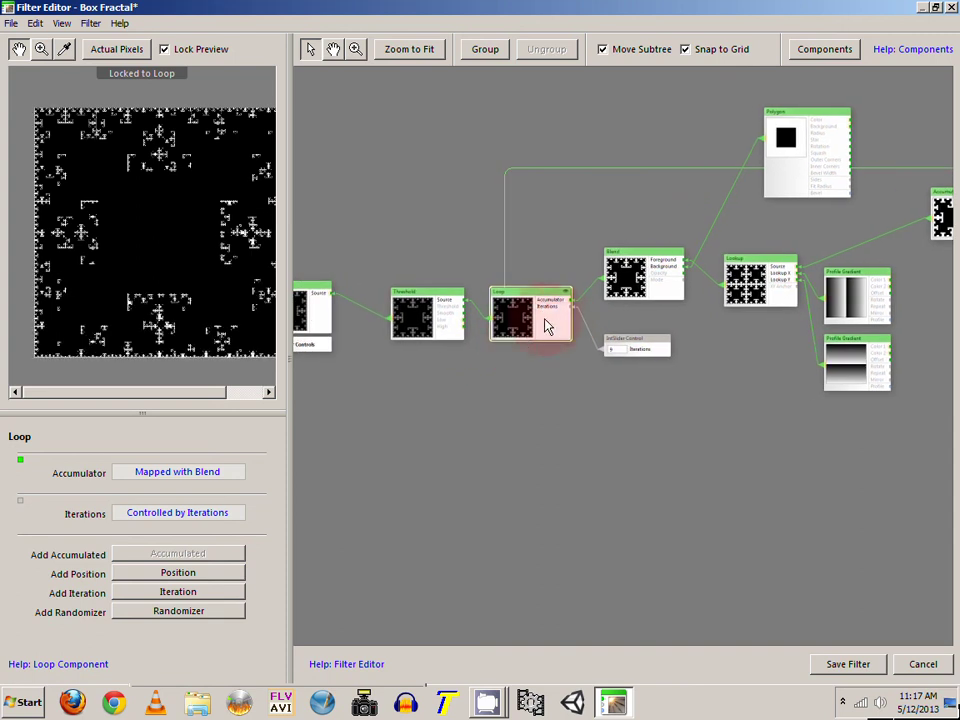
- Inspect the IntSlider Control driving the Loop's Iterations and show the Controls category in the component library
{"action": "scroll", "coordinate": [540, 320], "scroll_direction": "up", "scroll_amount": 3}
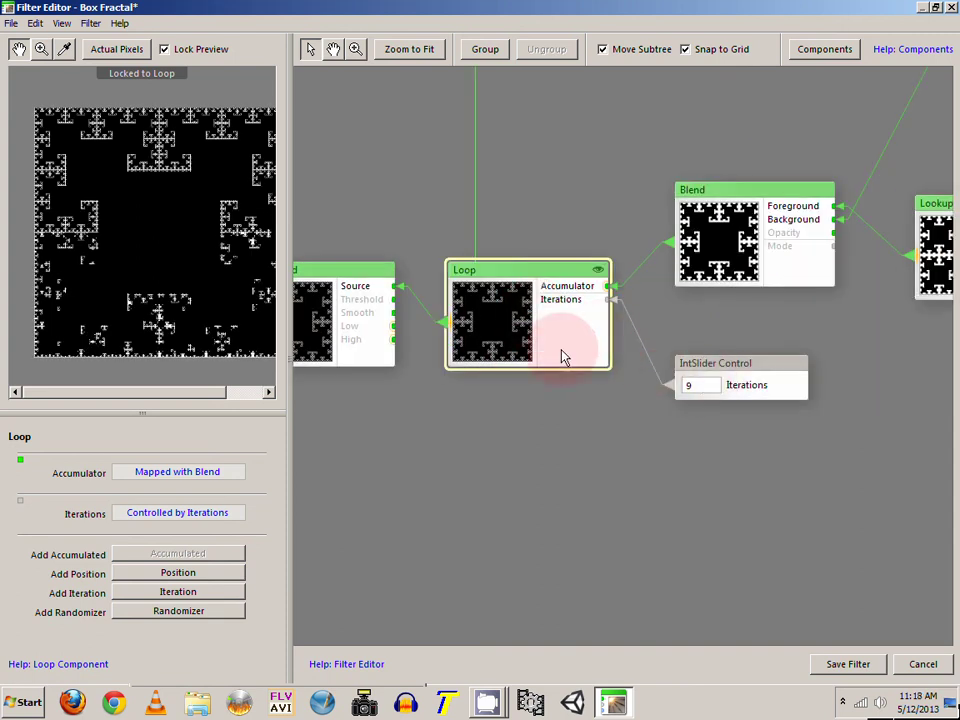
{"action": "left_click_drag", "start_coordinate": [563, 356], "coordinate": [489, 334]}
{"action": "left_click", "coordinate": [646, 350]}
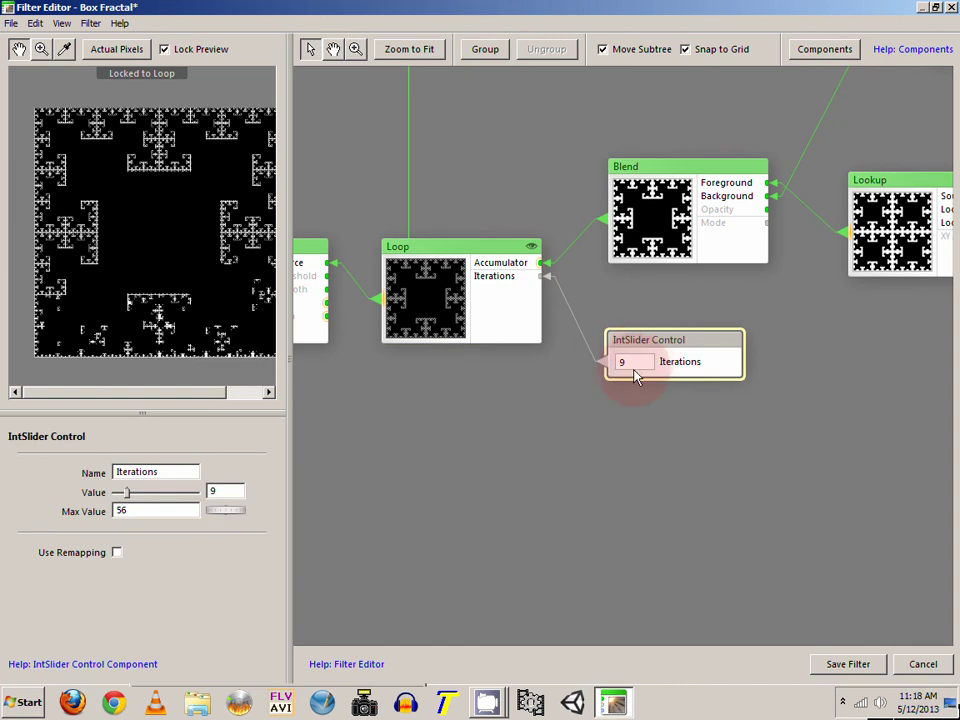
{"action": "left_click_drag", "start_coordinate": [634, 375], "coordinate": [536, 357]}
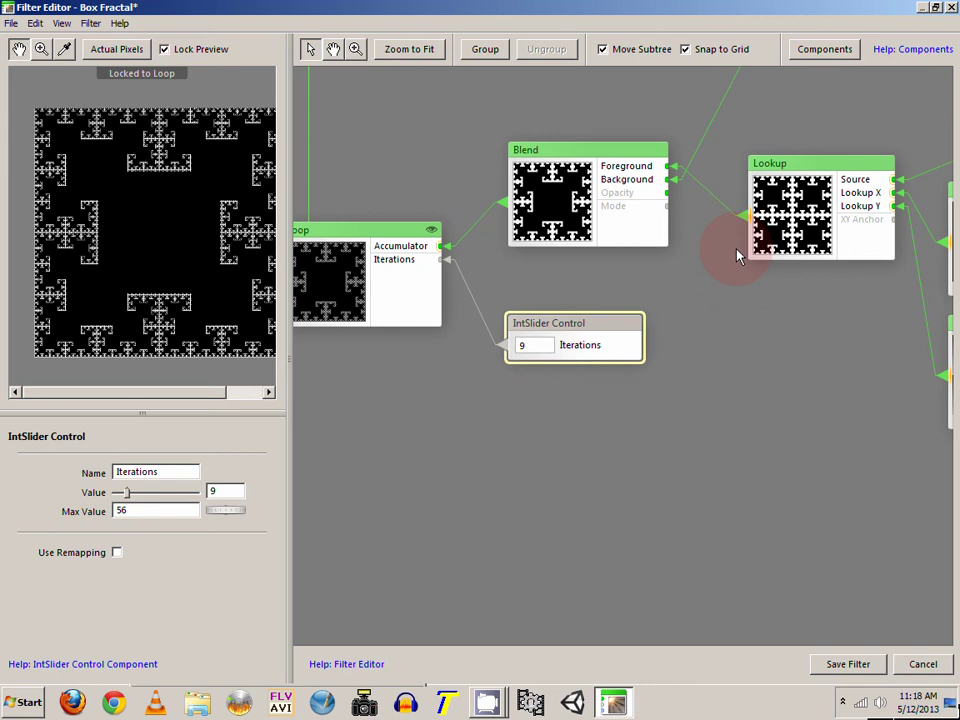
{"action": "left_click", "coordinate": [830, 50]}
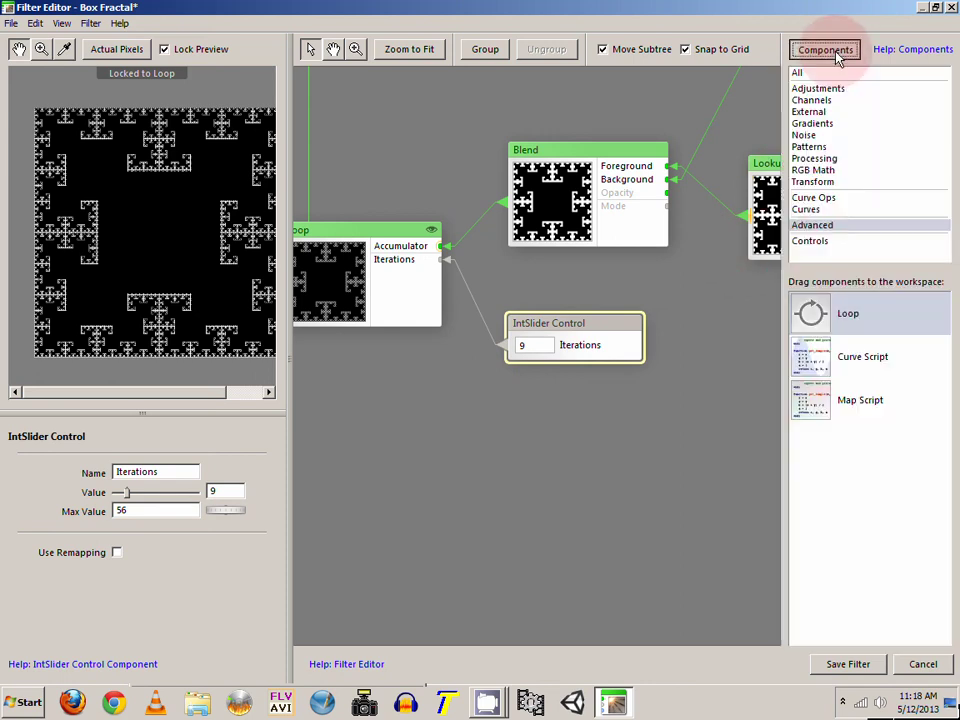
{"action": "left_click", "coordinate": [810, 241]}
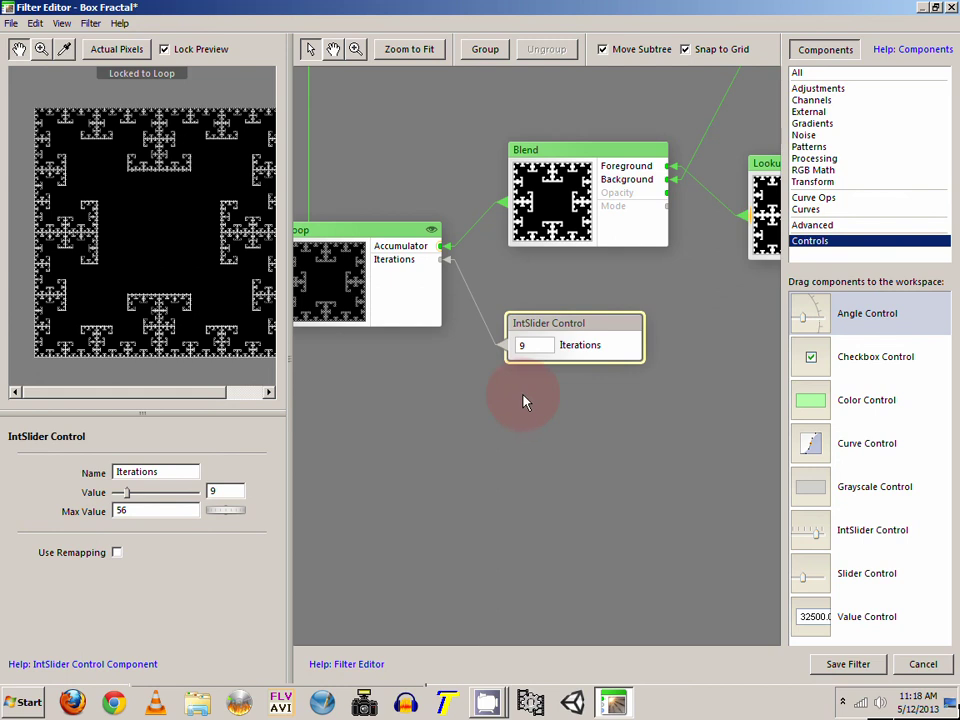
- Select the Loop, release its preview lock and review its Accumulator and Iterations inputs
{"action": "left_click_drag", "start_coordinate": [386, 414], "coordinate": [598, 432]}
{"action": "left_click", "coordinate": [568, 304]}
{"action": "double_click", "coordinate": [568, 306]}
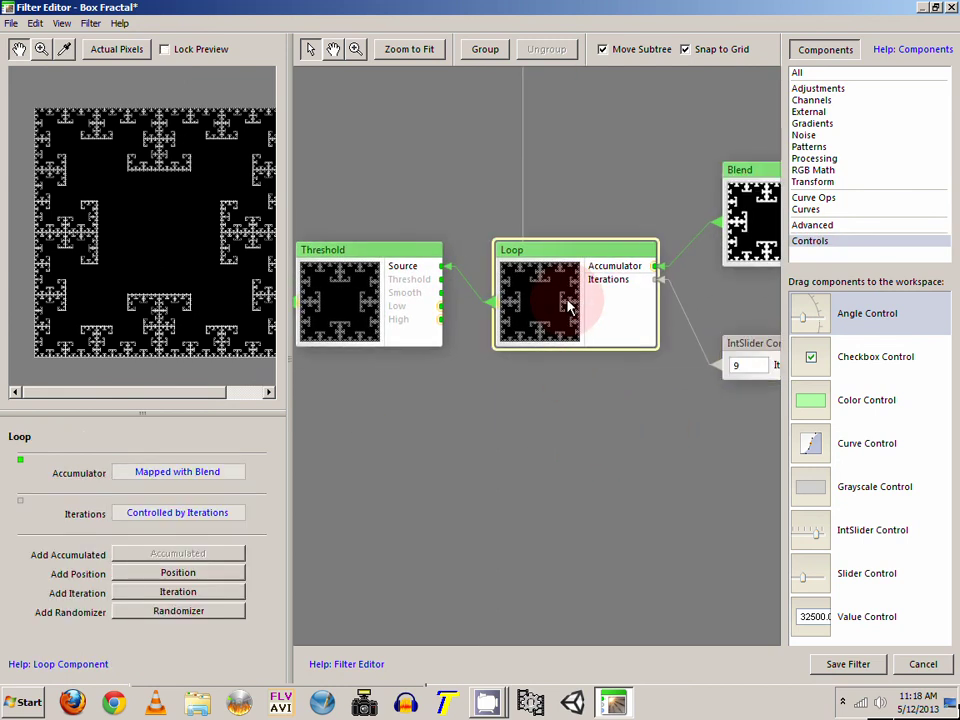
- Set the maximum value of the Iterations IntSlider Control to 15
{"action": "left_click", "coordinate": [760, 368]}
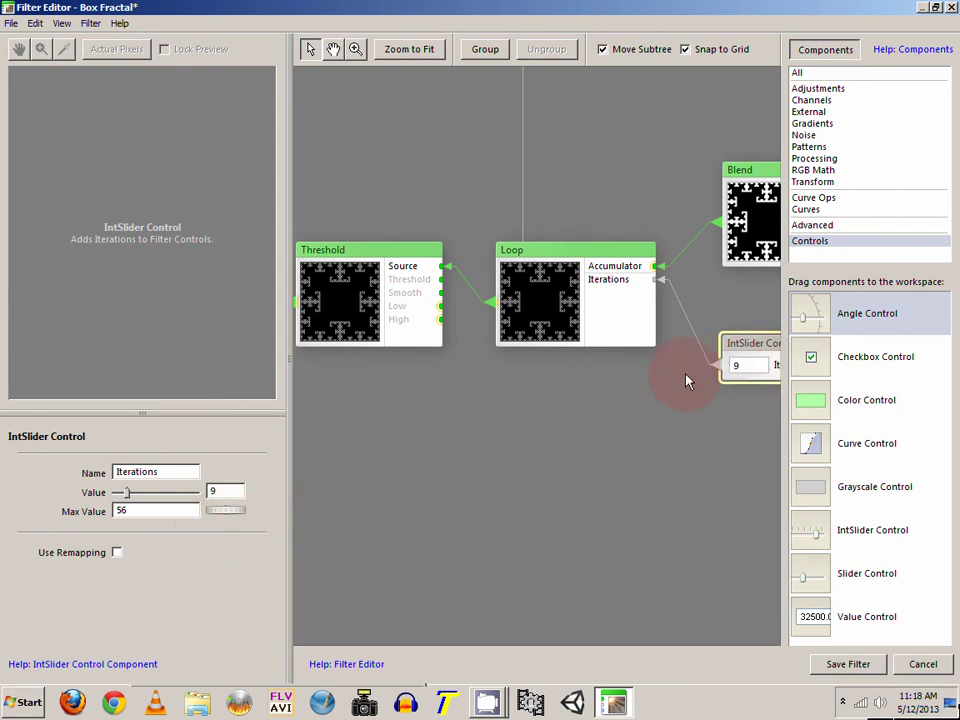
{"action": "left_click", "coordinate": [722, 360]}
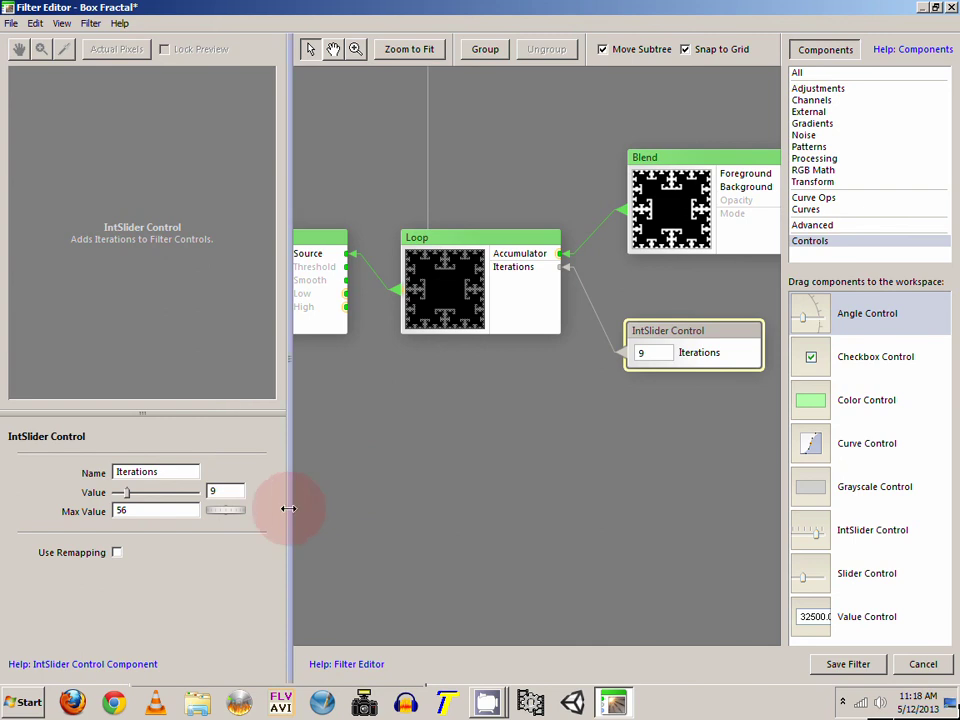
{"action": "left_click_drag", "start_coordinate": [215, 511], "coordinate": [30, 538]}
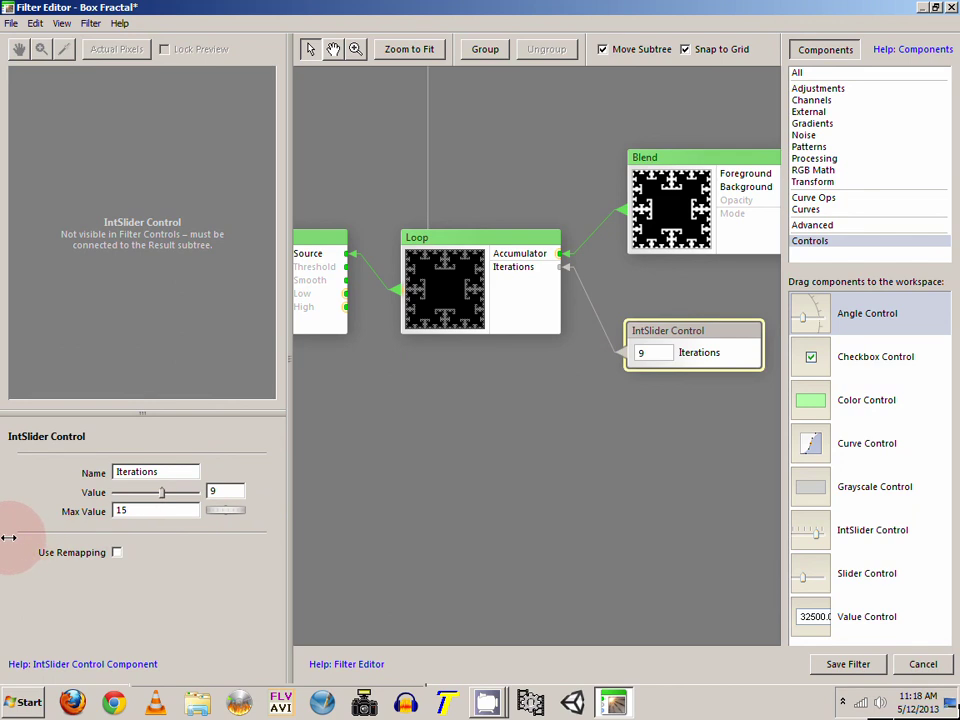
- Select the Loop and lock the preview to it
{"action": "left_click_drag", "start_coordinate": [437, 392], "coordinate": [546, 429]}
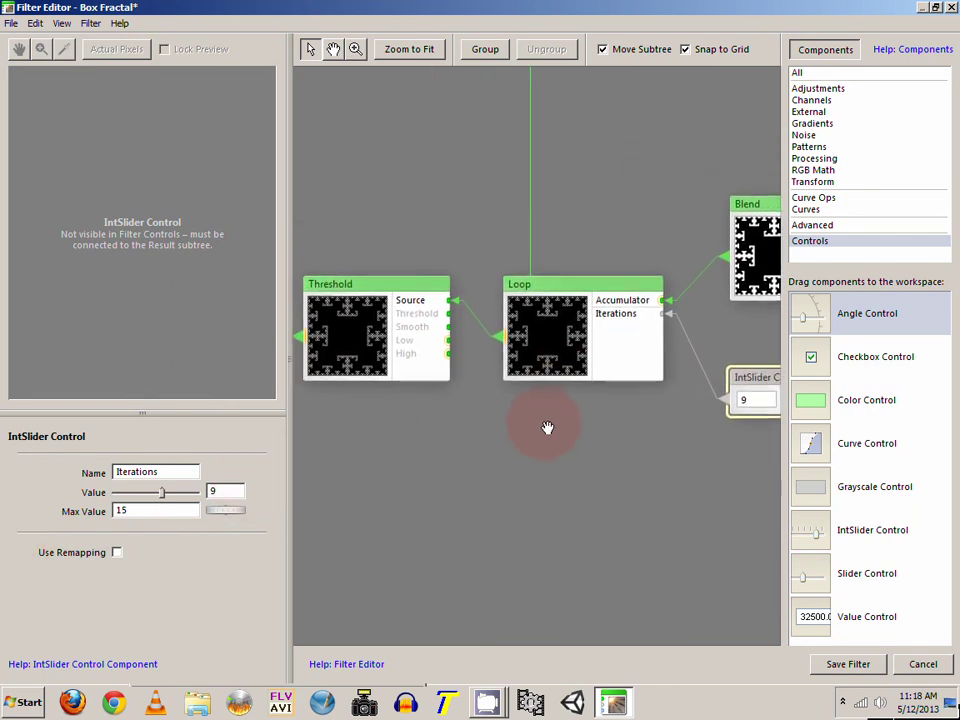
{"action": "left_click", "coordinate": [573, 359]}
{"action": "double_click", "coordinate": [570, 343]}
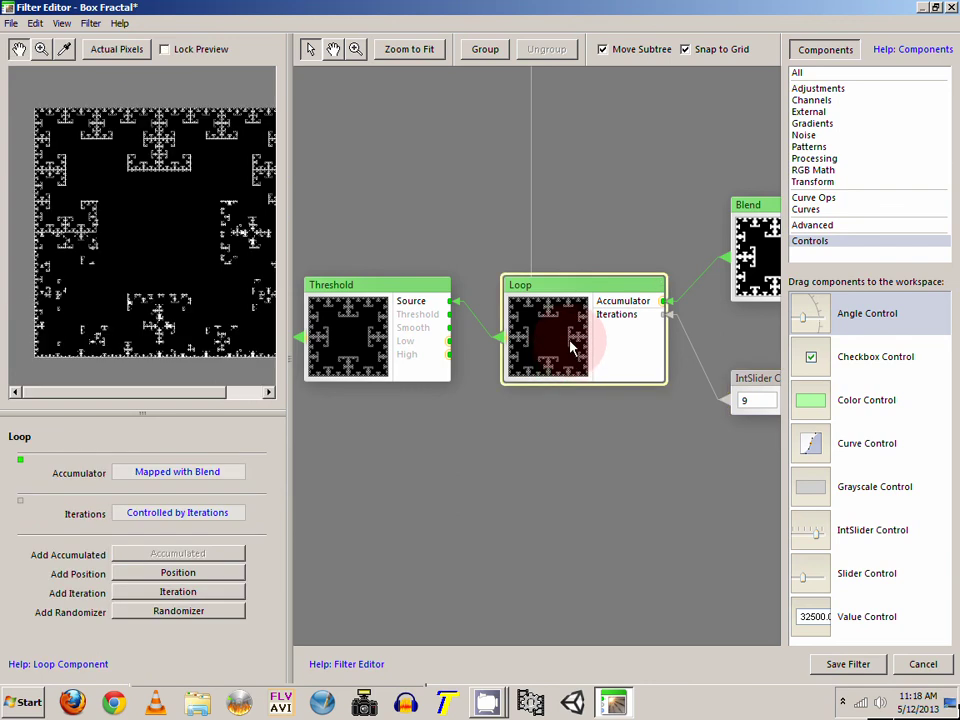
{"action": "left_click_drag", "start_coordinate": [474, 432], "coordinate": [534, 431]}
{"action": "double_click", "coordinate": [604, 374]}
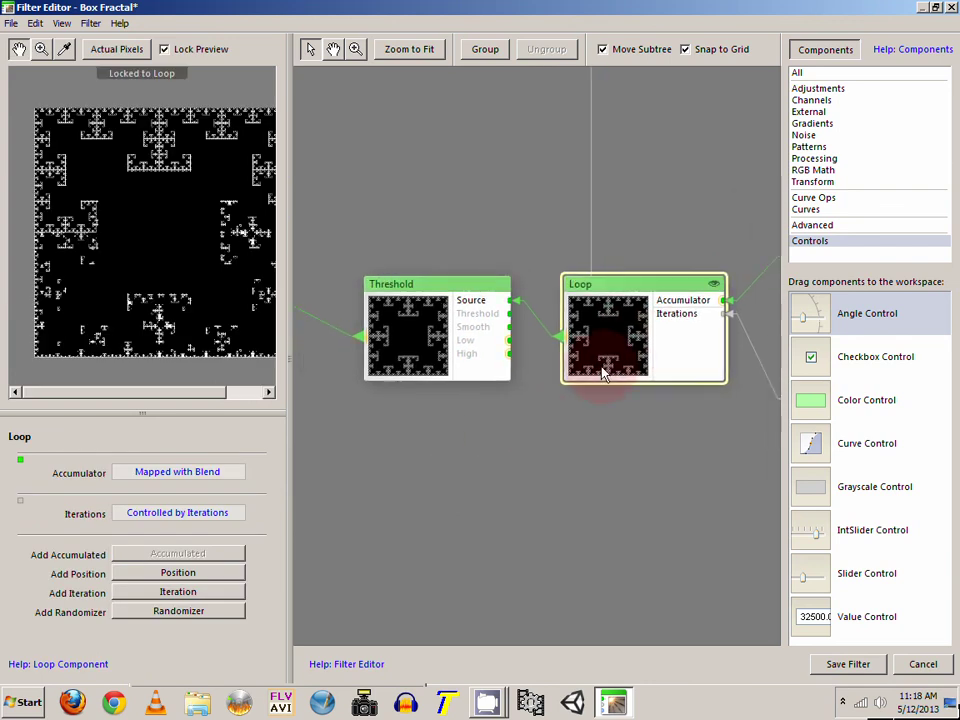
- Recheck the Iterations slider's settings, relock the preview to the Loop and examine its fractal detail up close
{"action": "left_click_drag", "start_coordinate": [621, 326], "coordinate": [530, 328]}
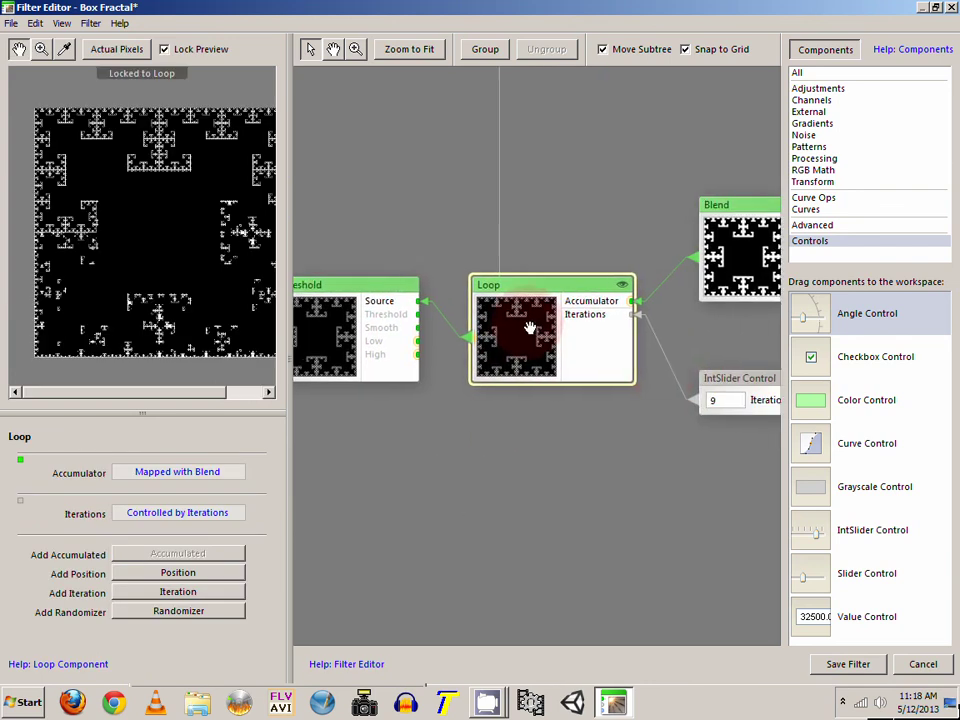
{"action": "left_click", "coordinate": [718, 399]}
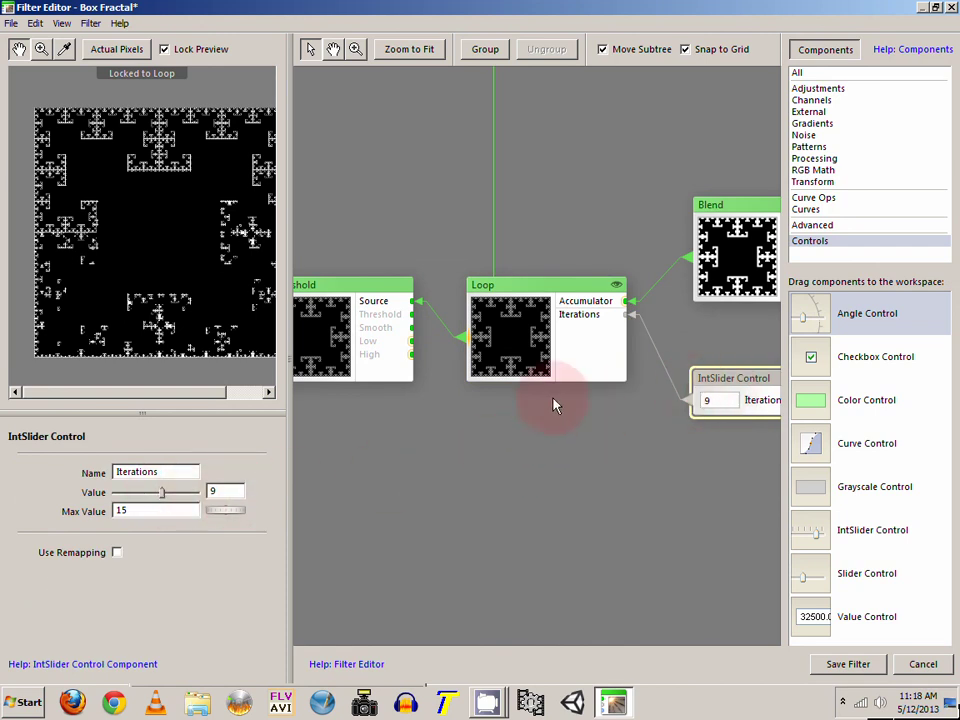
{"action": "left_click", "coordinate": [553, 366]}
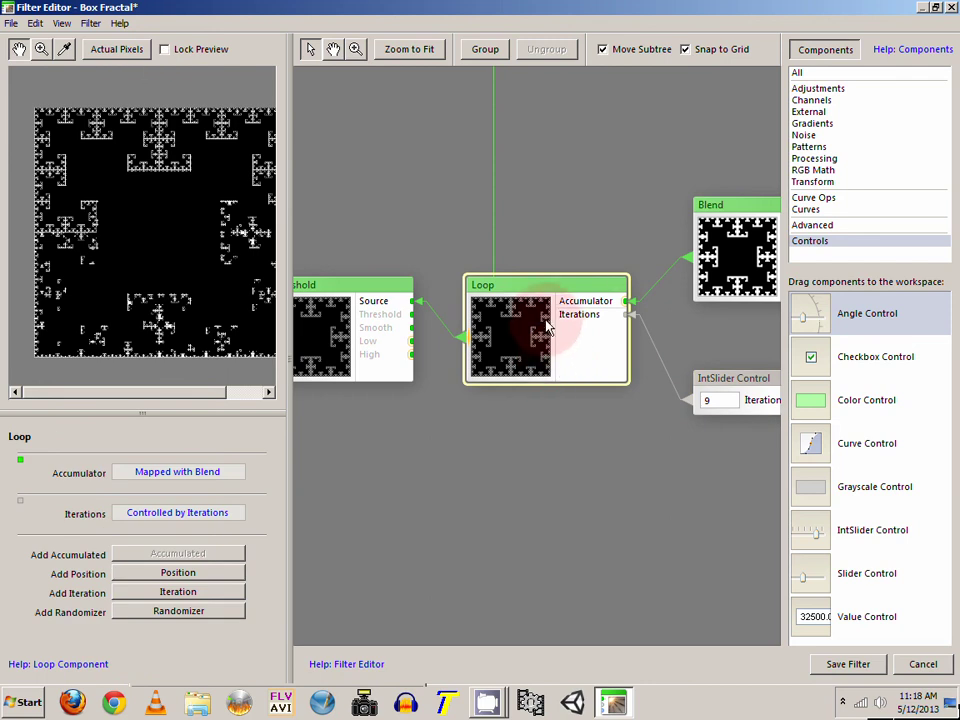
{"action": "double_click", "coordinate": [522, 332]}
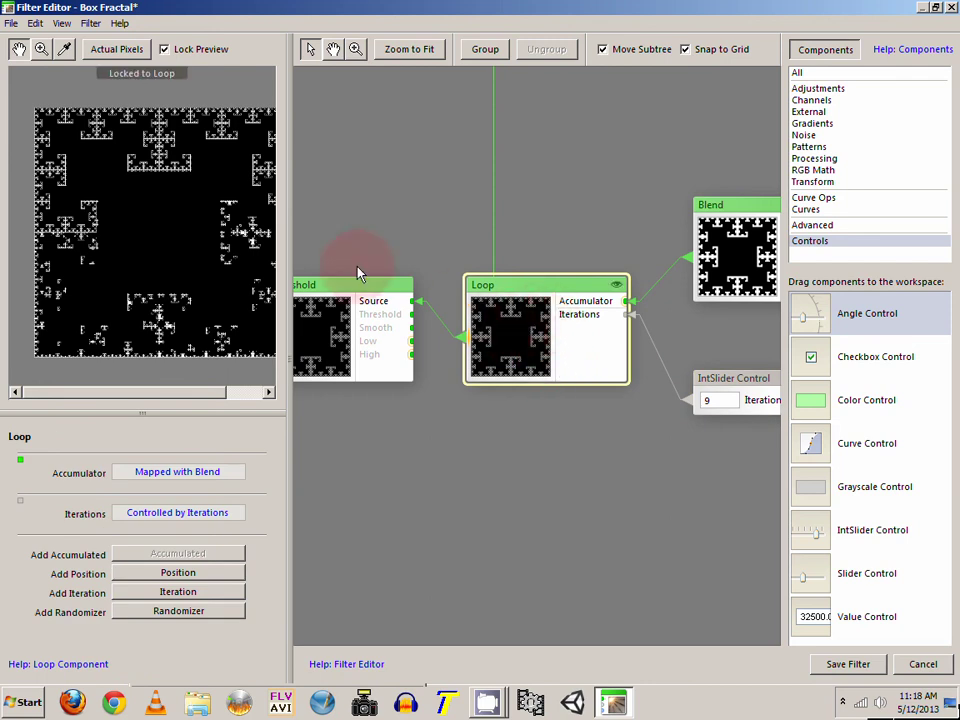
{"action": "scroll", "coordinate": [176, 190], "scroll_direction": "up", "scroll_amount": 1}
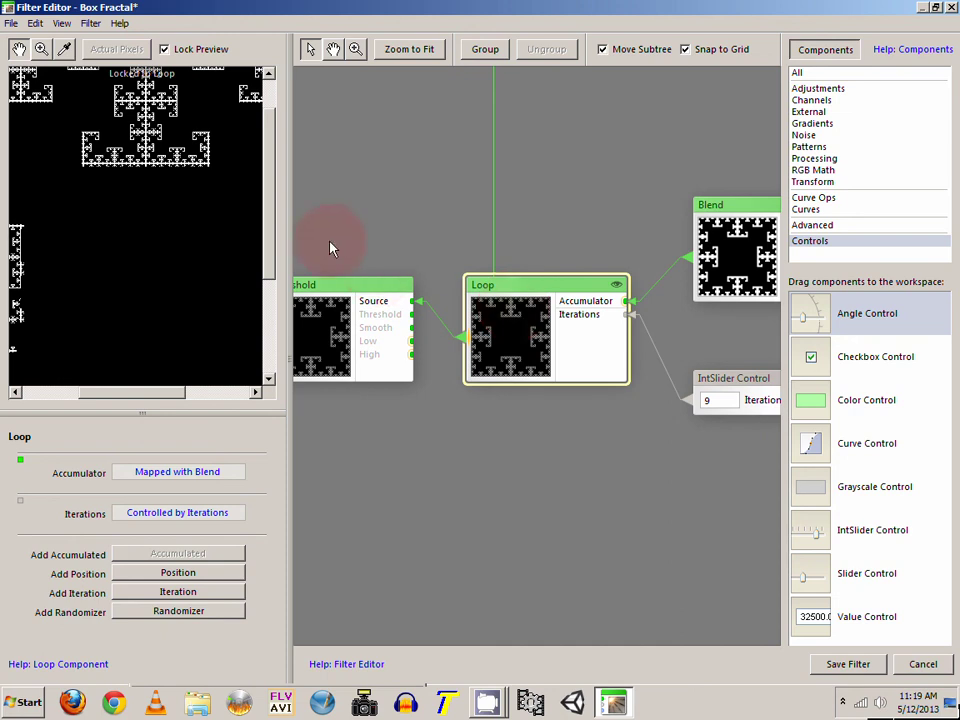
{"action": "left_click_drag", "start_coordinate": [138, 150], "coordinate": [216, 239]}
{"action": "left_click_drag", "start_coordinate": [258, 241], "coordinate": [180, 204]}
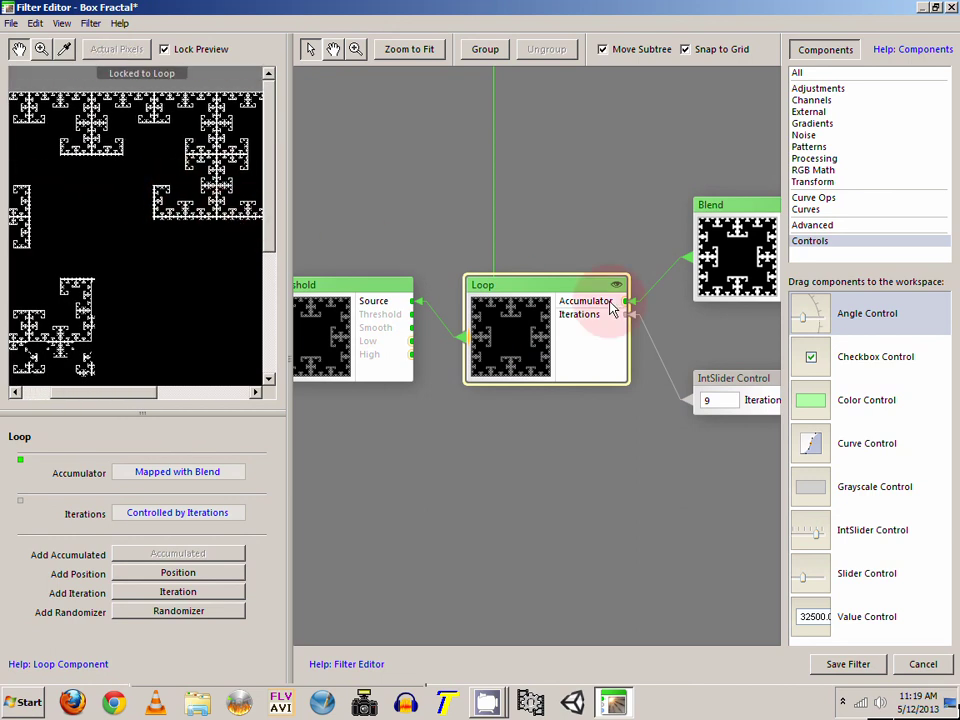
- Trace the nodes feeding the Loop, and lock the preview alternately to the Threshold and the Loop to compare them
{"action": "left_click_drag", "start_coordinate": [687, 302], "coordinate": [417, 348]}
{"action": "scroll", "coordinate": [579, 290], "scroll_direction": "down", "scroll_amount": 2}
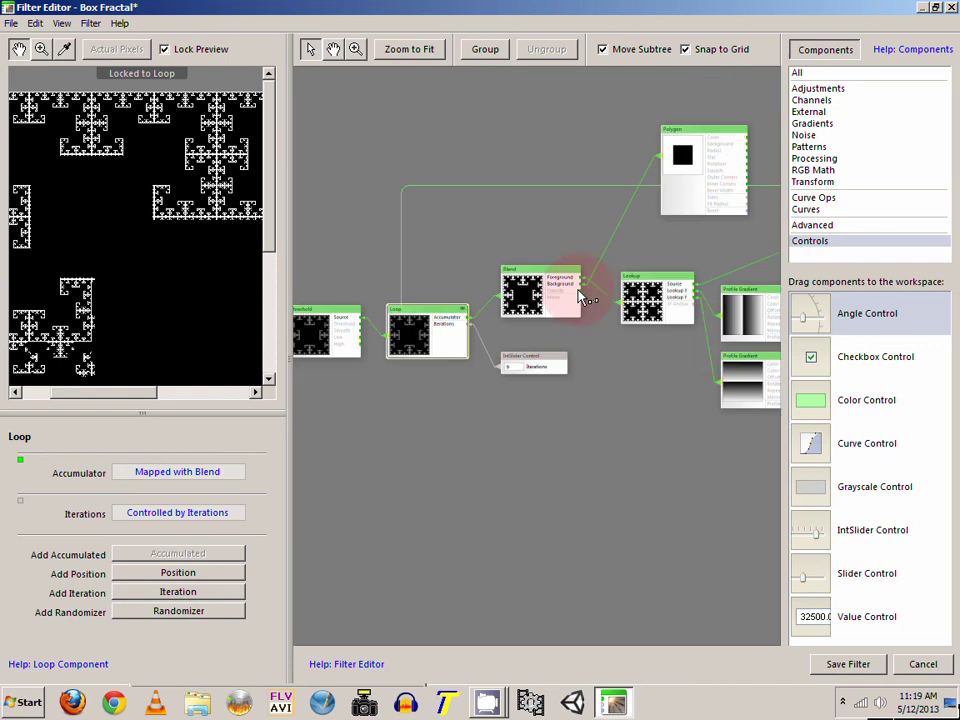
{"action": "left_click_drag", "start_coordinate": [701, 343], "coordinate": [739, 345]}
{"action": "left_click_drag", "start_coordinate": [392, 380], "coordinate": [561, 332]}
{"action": "scroll", "coordinate": [568, 311], "scroll_direction": "up", "scroll_amount": 2}
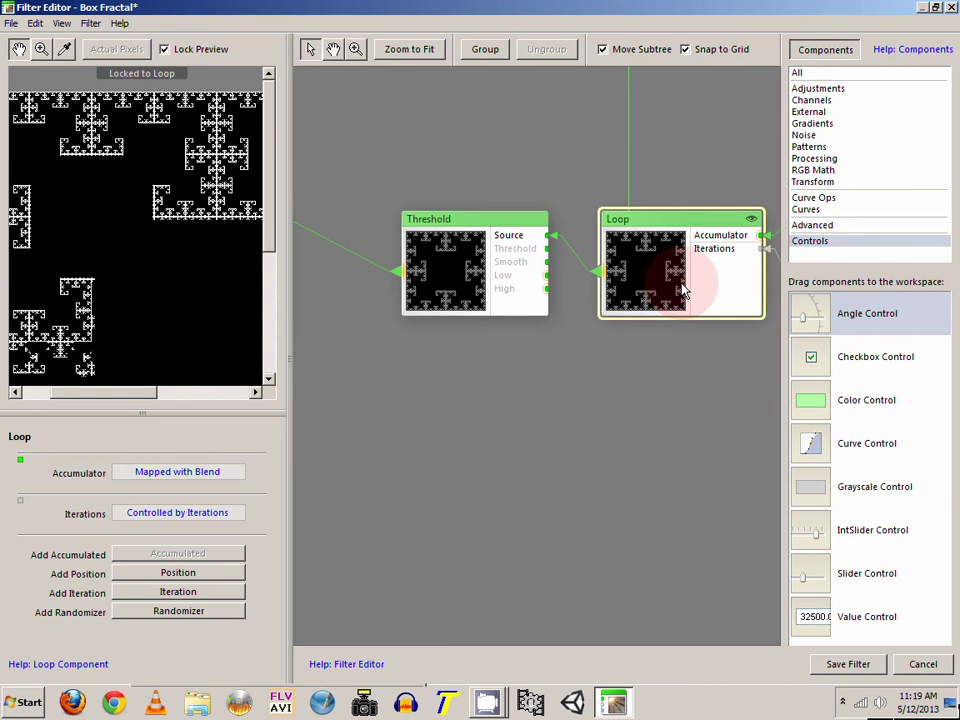
{"action": "double_click", "coordinate": [468, 288]}
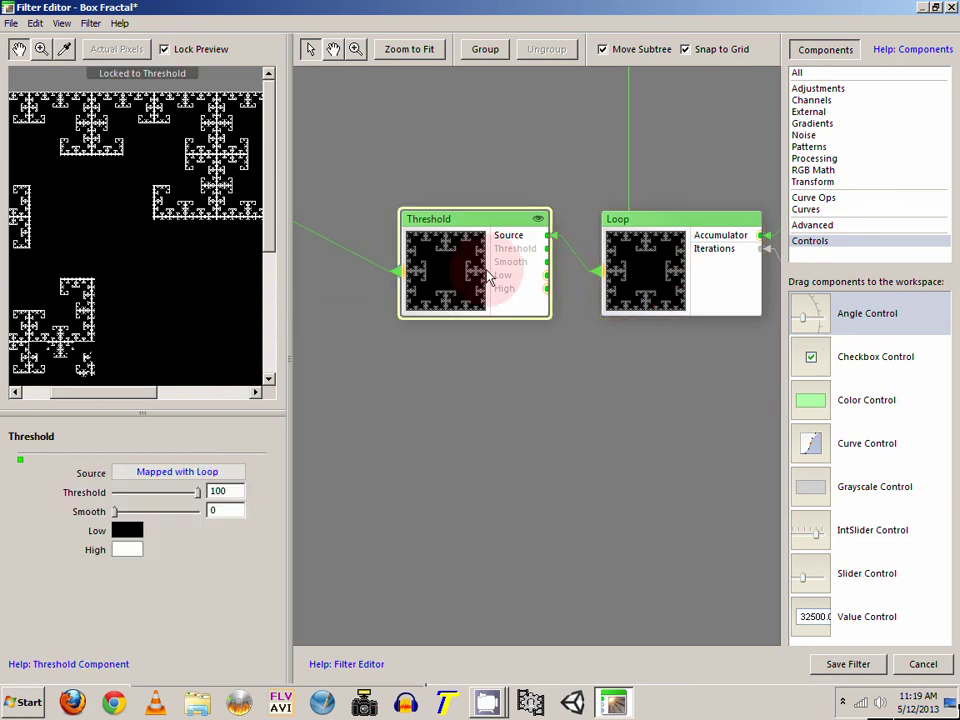
{"action": "left_click", "coordinate": [615, 282]}
{"action": "double_click", "coordinate": [627, 272]}
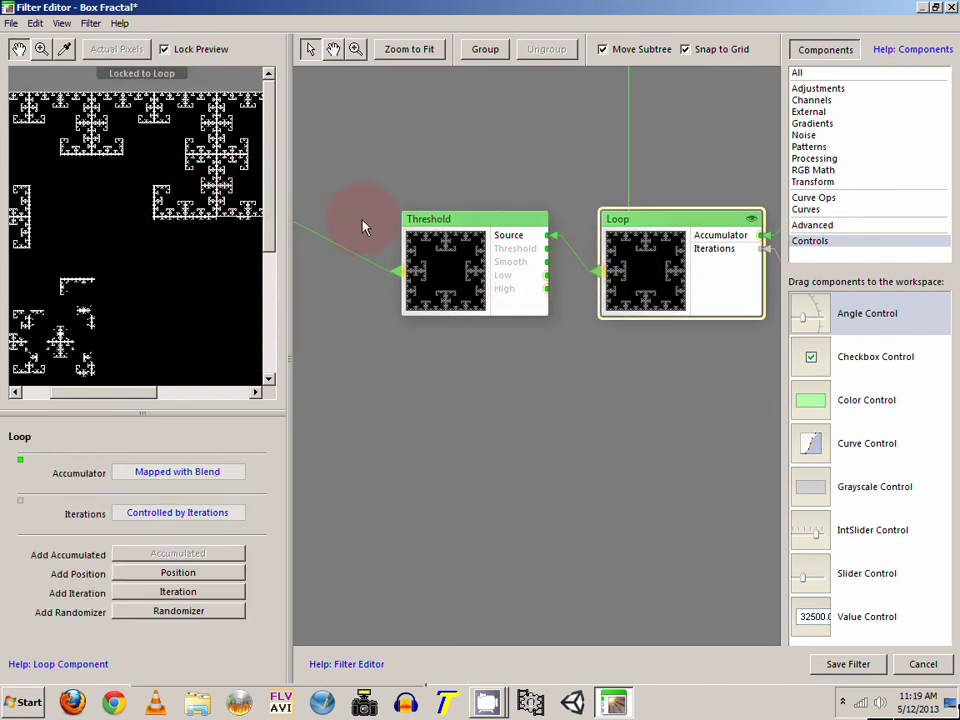
{"action": "double_click", "coordinate": [435, 250]}
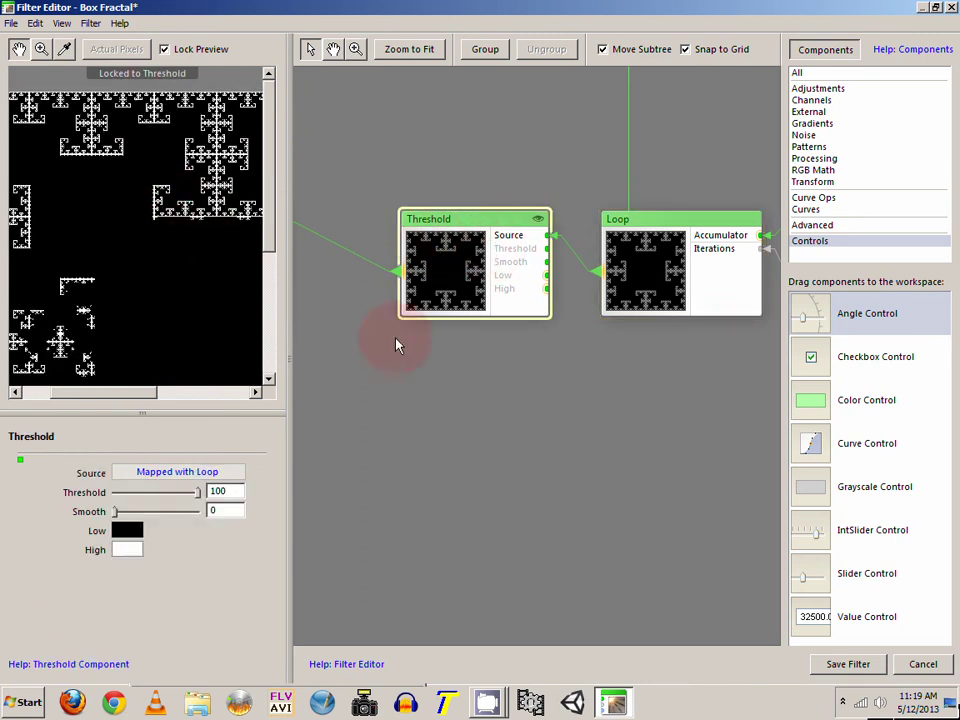
- List all components in the library and add a Spectrum component below the Loop
{"action": "left_click_drag", "start_coordinate": [565, 397], "coordinate": [533, 349]}
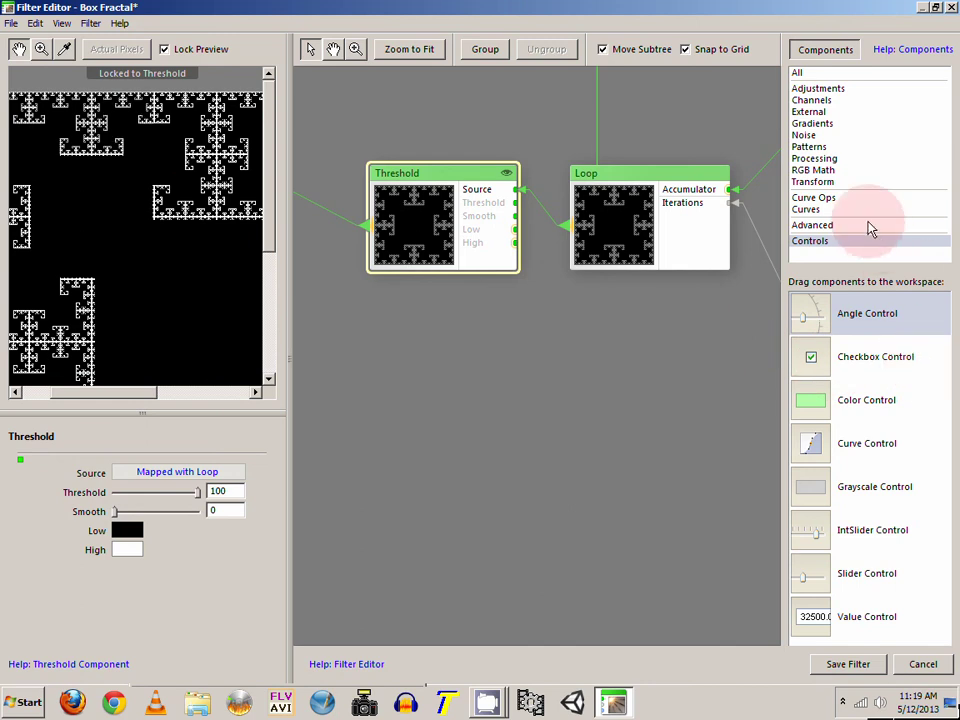
{"action": "left_click", "coordinate": [812, 77]}
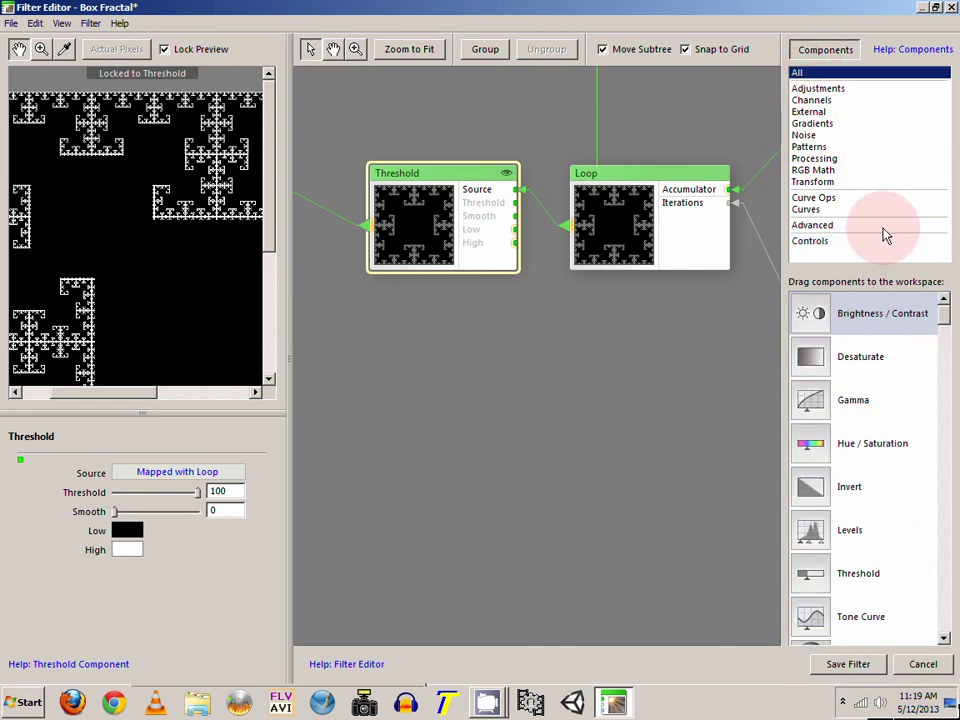
{"action": "left_click_drag", "start_coordinate": [944, 317], "coordinate": [947, 392]}
{"action": "left_click_drag", "start_coordinate": [820, 367], "coordinate": [596, 381]}
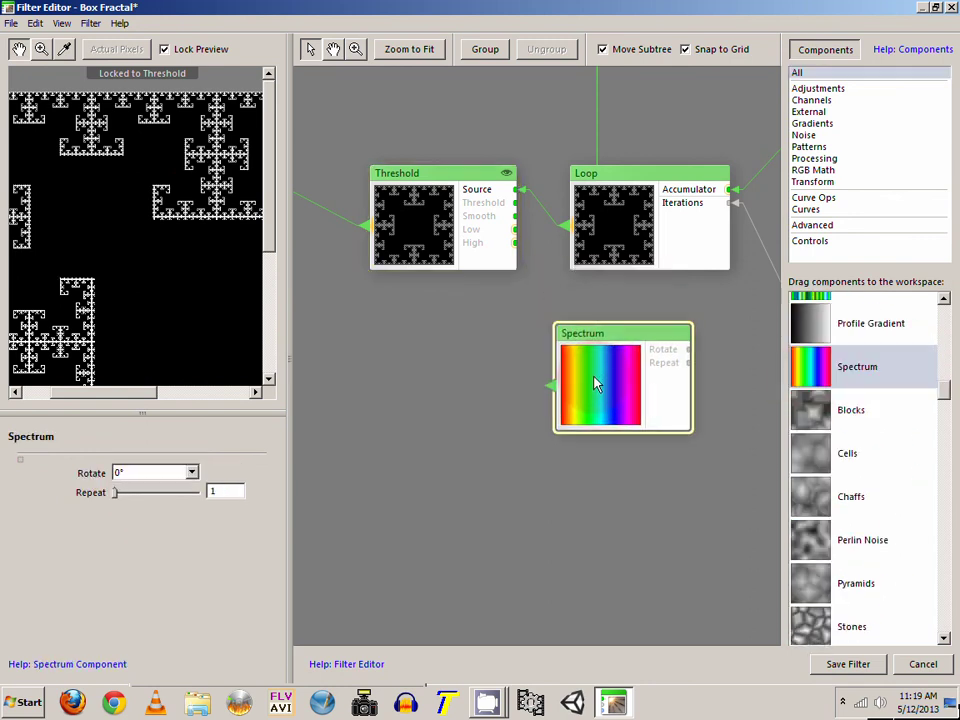
- Connect the Spectrum to the Threshold's High input and show the whole fractal in the preview
{"action": "left_click", "coordinate": [476, 265]}
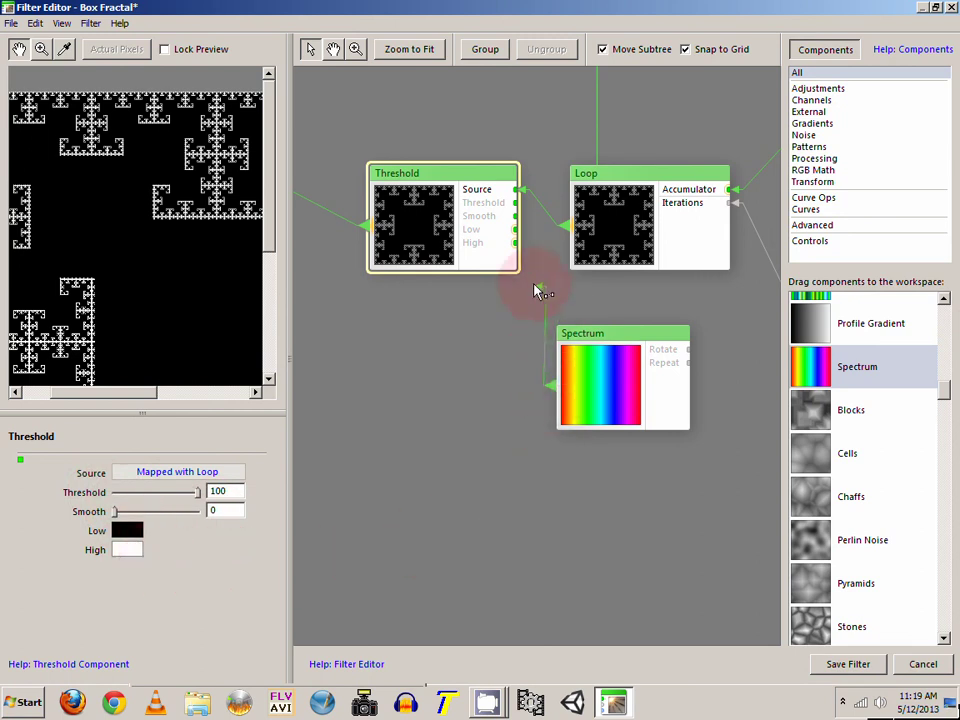
{"action": "left_click_drag", "start_coordinate": [517, 237], "coordinate": [517, 243]}
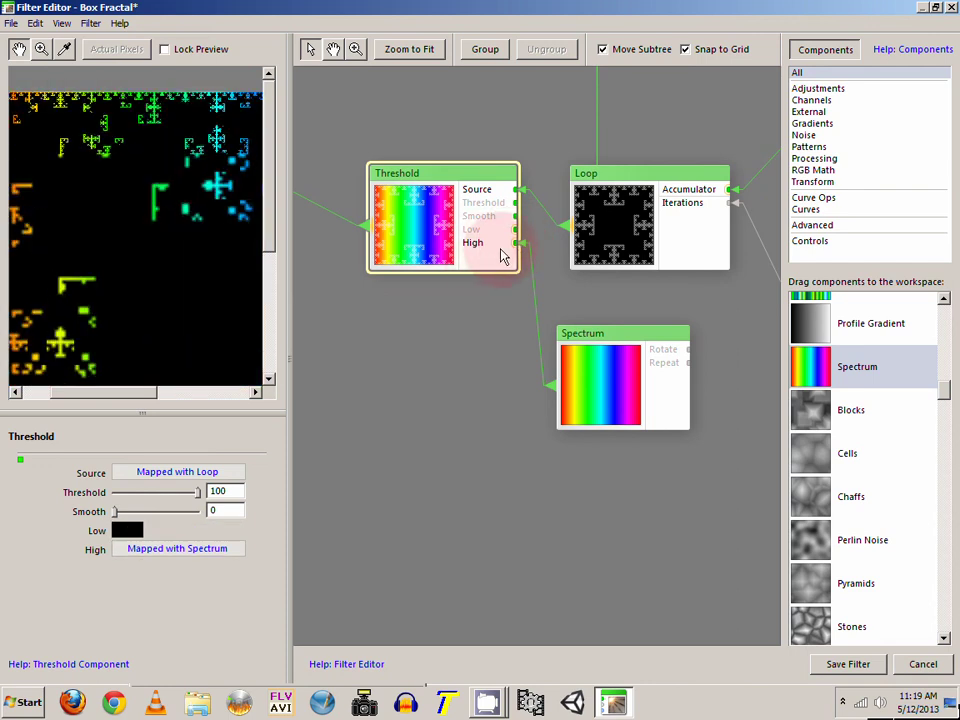
{"action": "scroll", "coordinate": [176, 210], "scroll_direction": "down", "scroll_amount": 3}
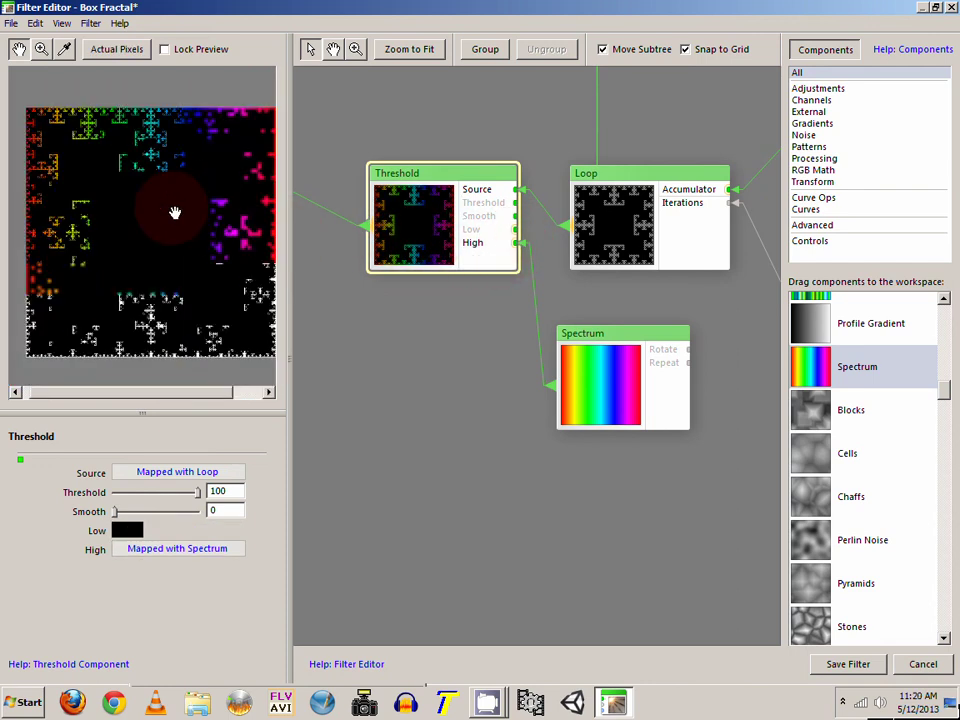
{"action": "left_click_drag", "start_coordinate": [164, 219], "coordinate": [158, 157]}
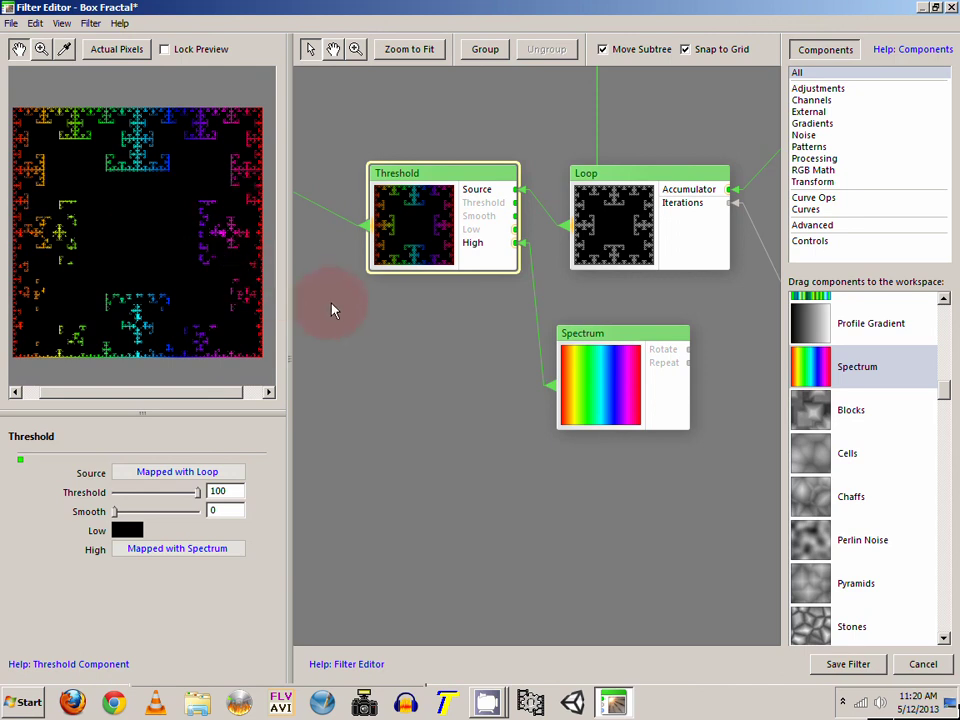
- Inspect the Spectrum, lock the preview to the Threshold, and reposition the Spectrum closer beneath the Threshold and Loop
{"action": "left_click", "coordinate": [604, 386]}
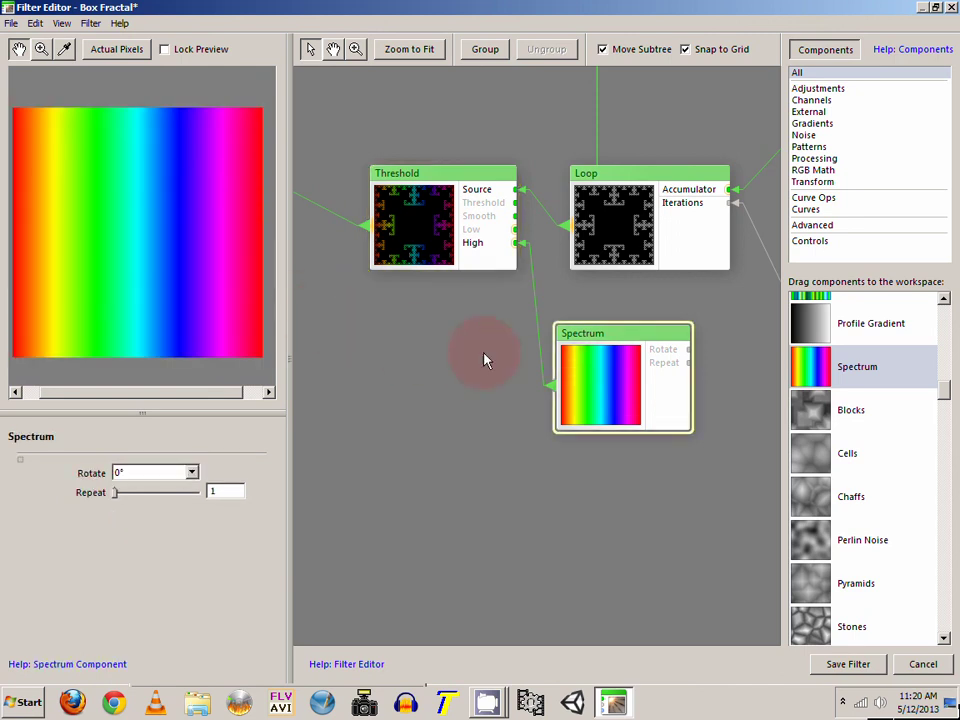
{"action": "double_click", "coordinate": [421, 230]}
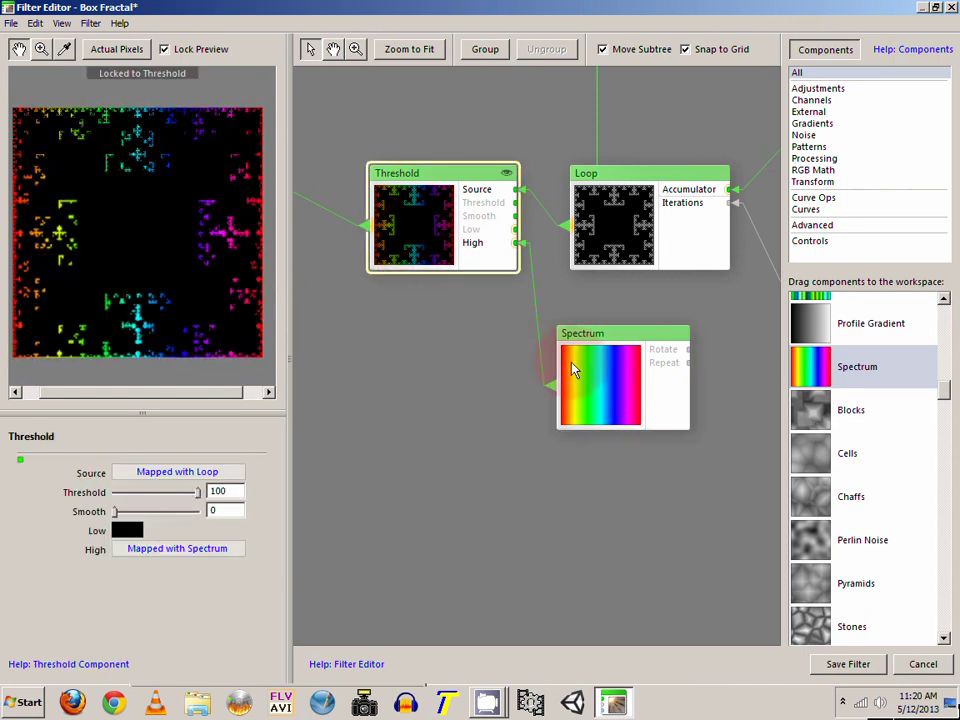
{"action": "left_click_drag", "start_coordinate": [596, 375], "coordinate": [583, 349]}
{"action": "left_click_drag", "start_coordinate": [514, 306], "coordinate": [468, 343]}
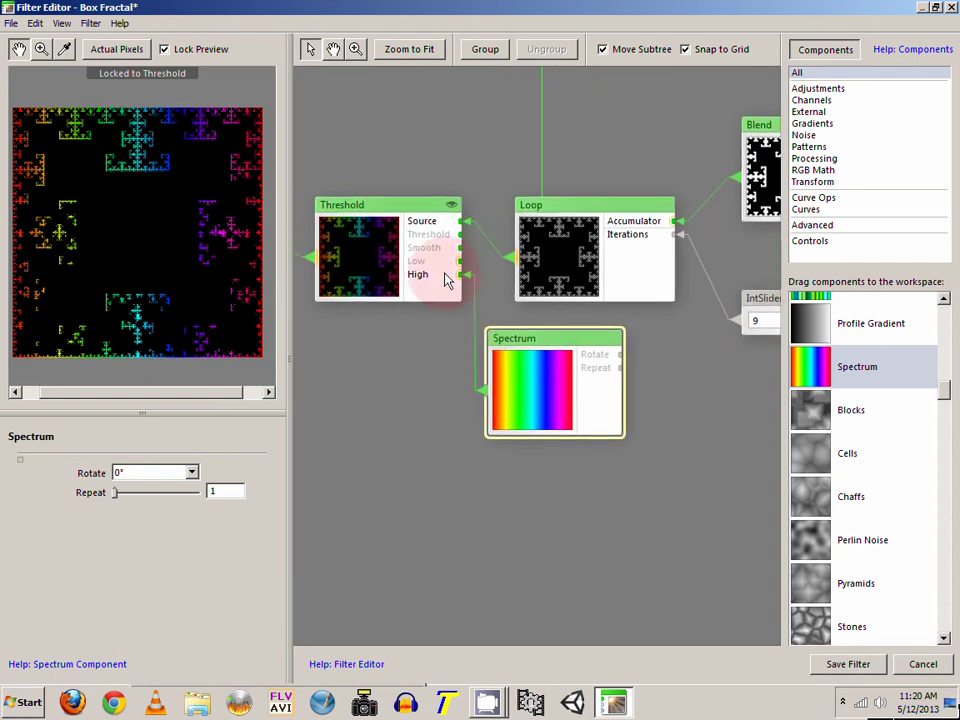
- Lock the preview to the Spectrum and back to the Threshold to compare the gradient with the colored fractal
{"action": "left_click", "coordinate": [447, 290]}
{"action": "left_click", "coordinate": [497, 345]}
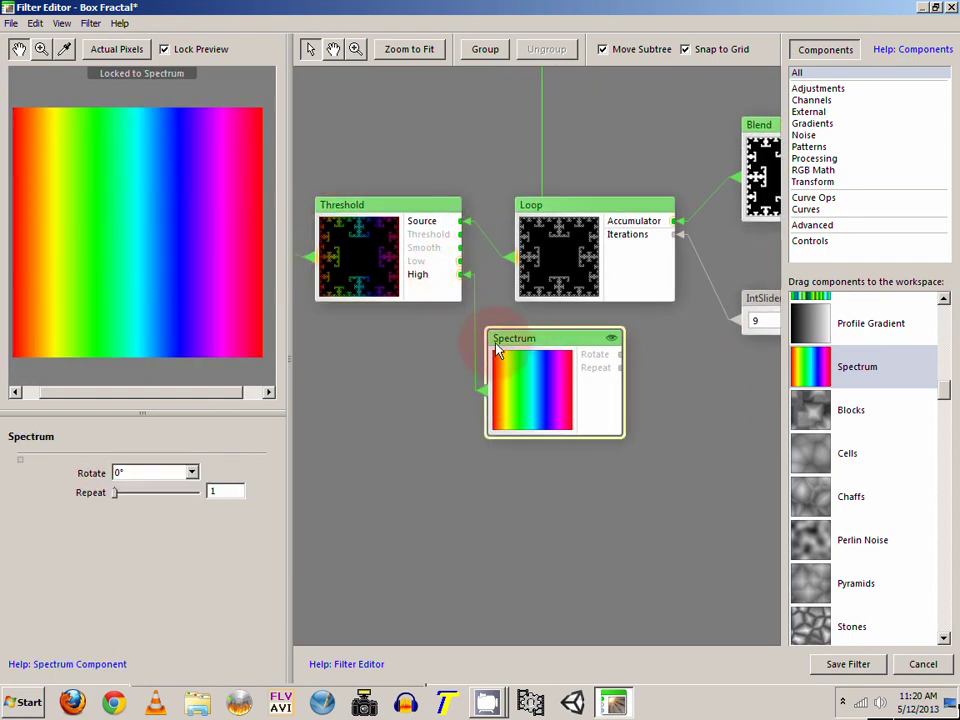
{"action": "left_click", "coordinate": [418, 284]}
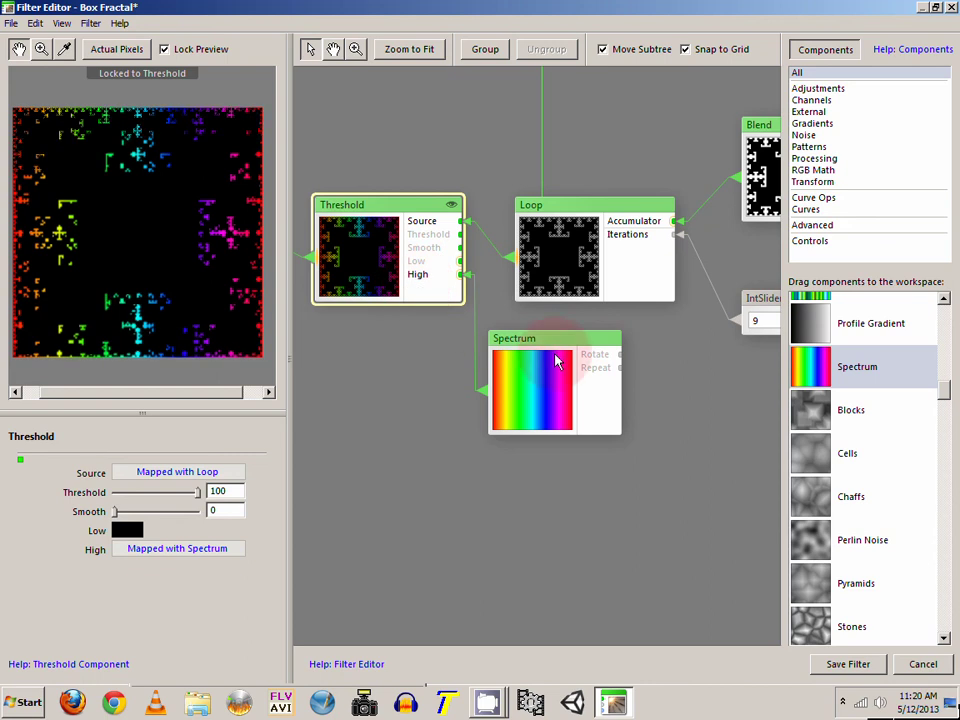
- Look over the node network, open the Filter Info to review the filter name and author, and accept it
{"action": "left_click_drag", "start_coordinate": [587, 369], "coordinate": [379, 418]}
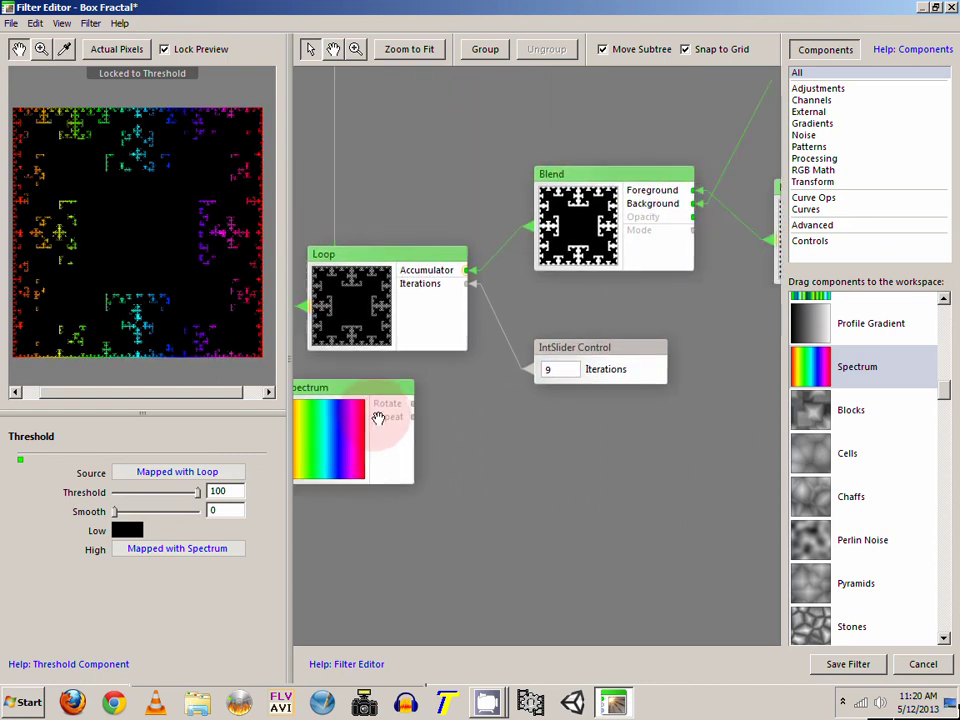
{"action": "scroll", "coordinate": [587, 296], "scroll_direction": "down", "scroll_amount": 3}
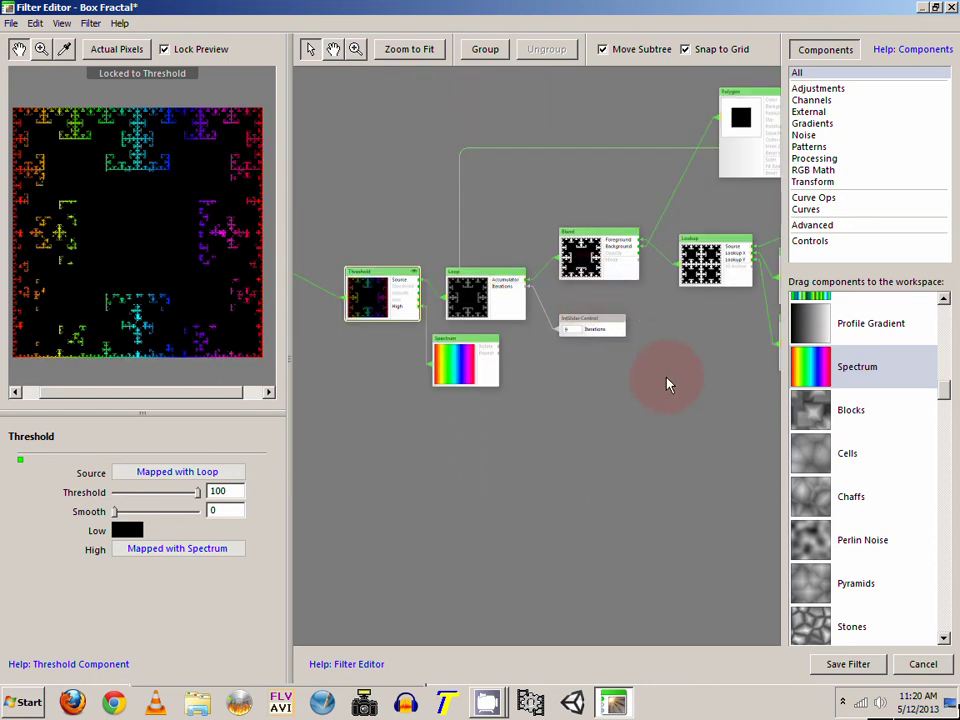
{"action": "left_click_drag", "start_coordinate": [669, 381], "coordinate": [633, 414]}
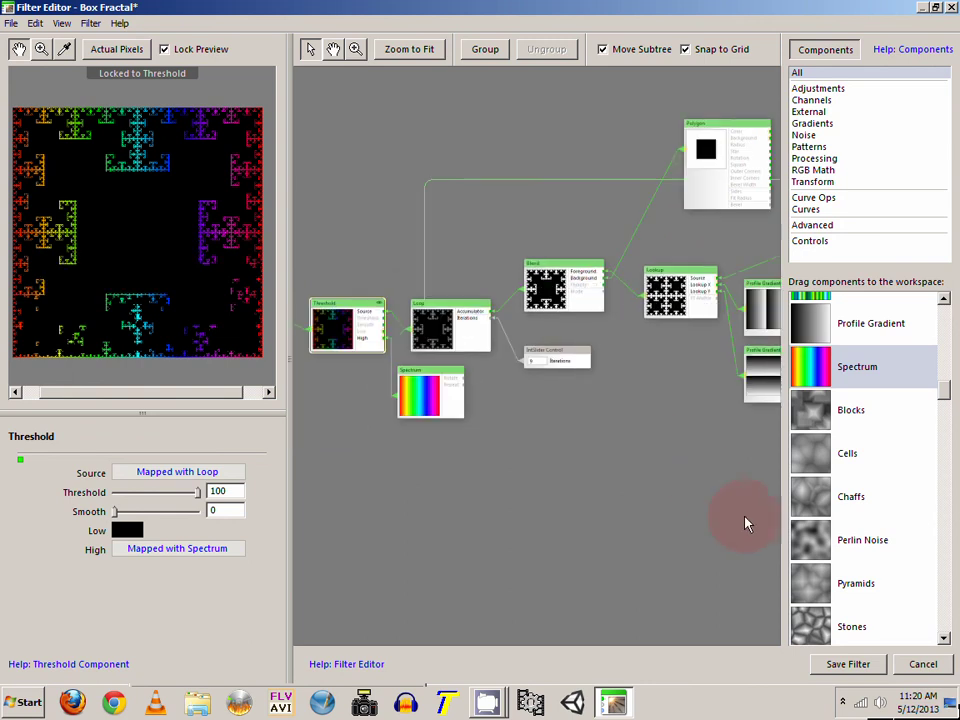
{"action": "left_click", "coordinate": [90, 23]}
{"action": "left_click", "coordinate": [110, 74]}
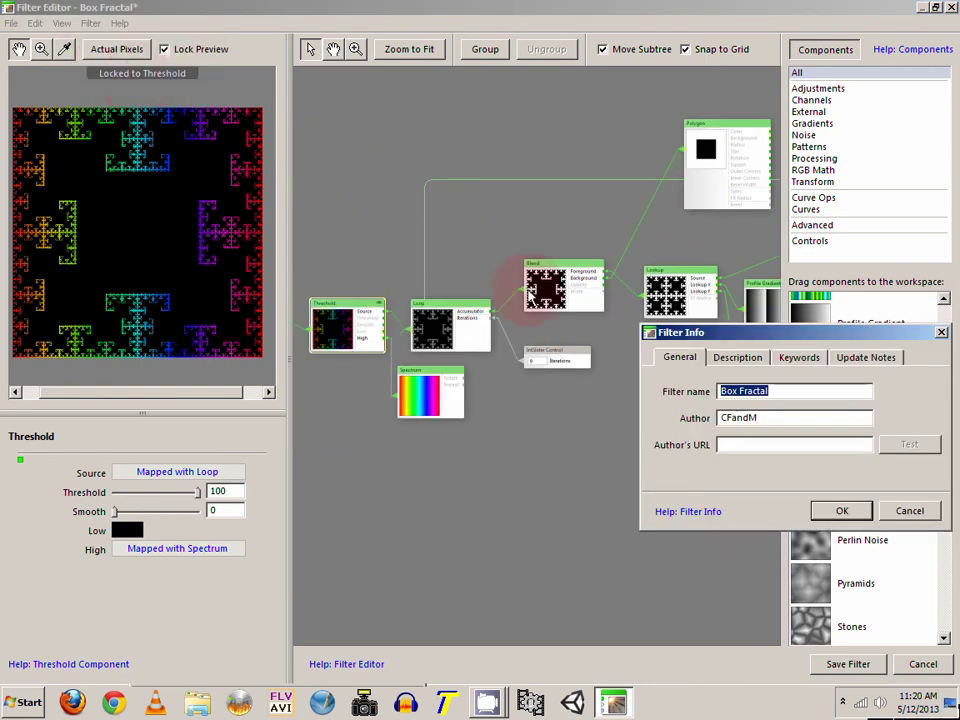
{"action": "left_click_drag", "start_coordinate": [793, 335], "coordinate": [593, 265]}
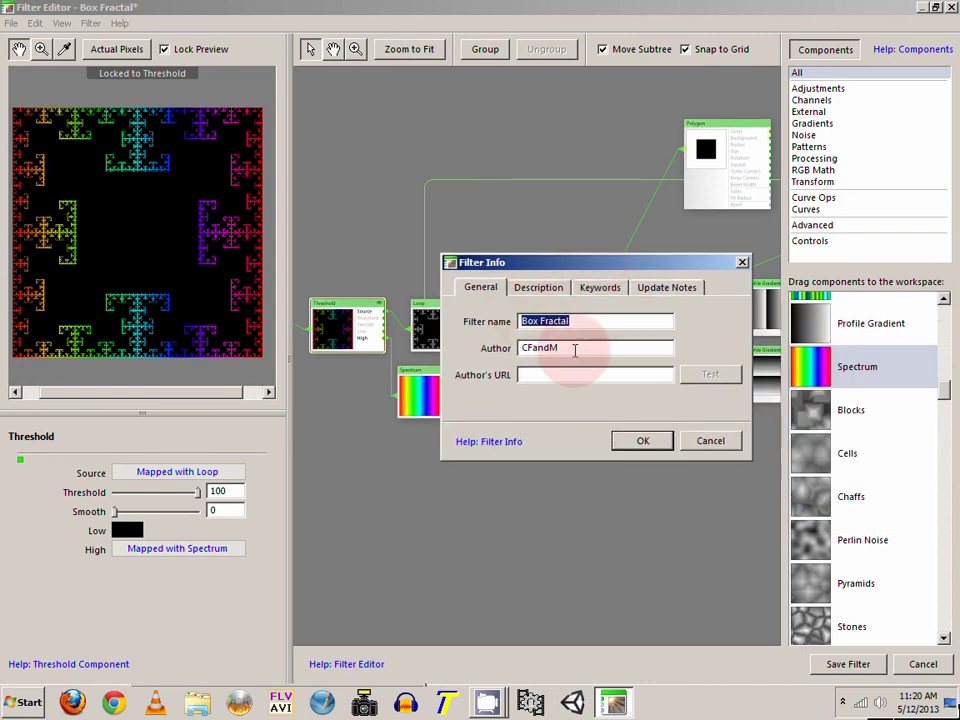
{"action": "left_click", "coordinate": [634, 440]}
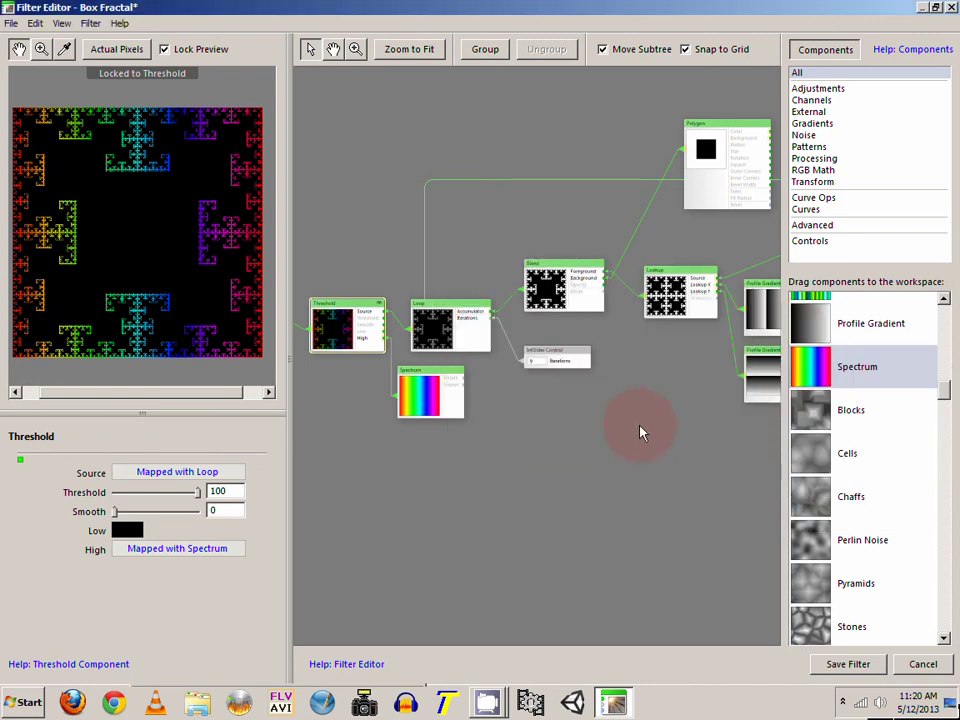
- Save the Box Fractal filter and reopen the same filter for editing in the Filter Editor
{"action": "left_click", "coordinate": [822, 668]}
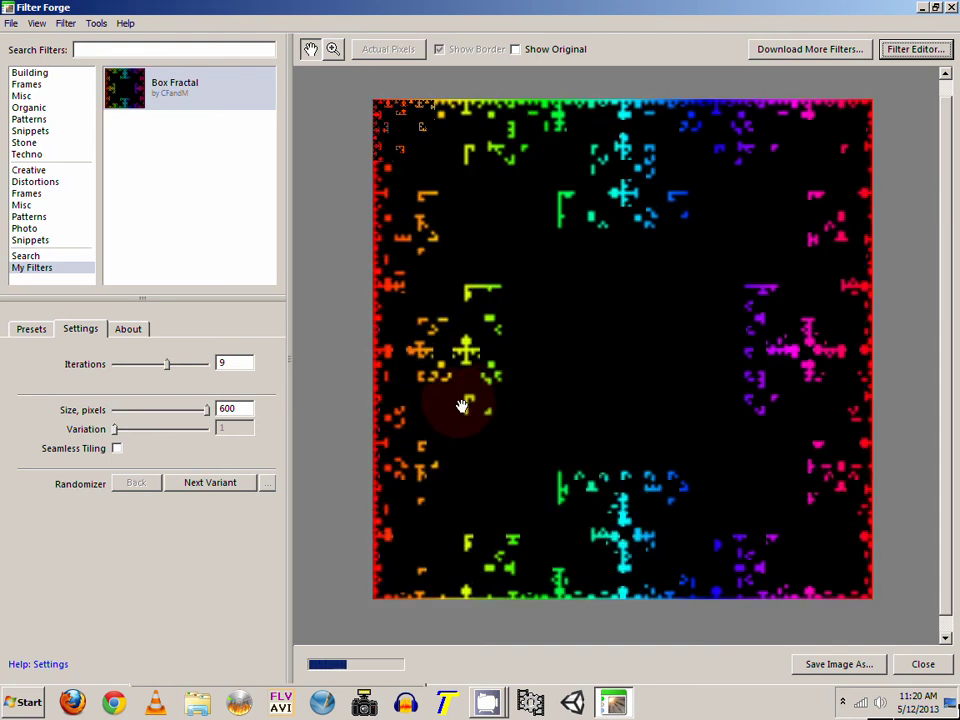
{"action": "mouse_move", "coordinate": [167, 369]}
{"action": "left_mouse_down"}
{"action": "mouse_move", "coordinate": [124, 373]}
{"action": "mouse_move", "coordinate": [156, 377]}
{"action": "mouse_move", "coordinate": [172, 366]}
{"action": "mouse_move", "coordinate": [166, 373]}
{"action": "left_mouse_up"}
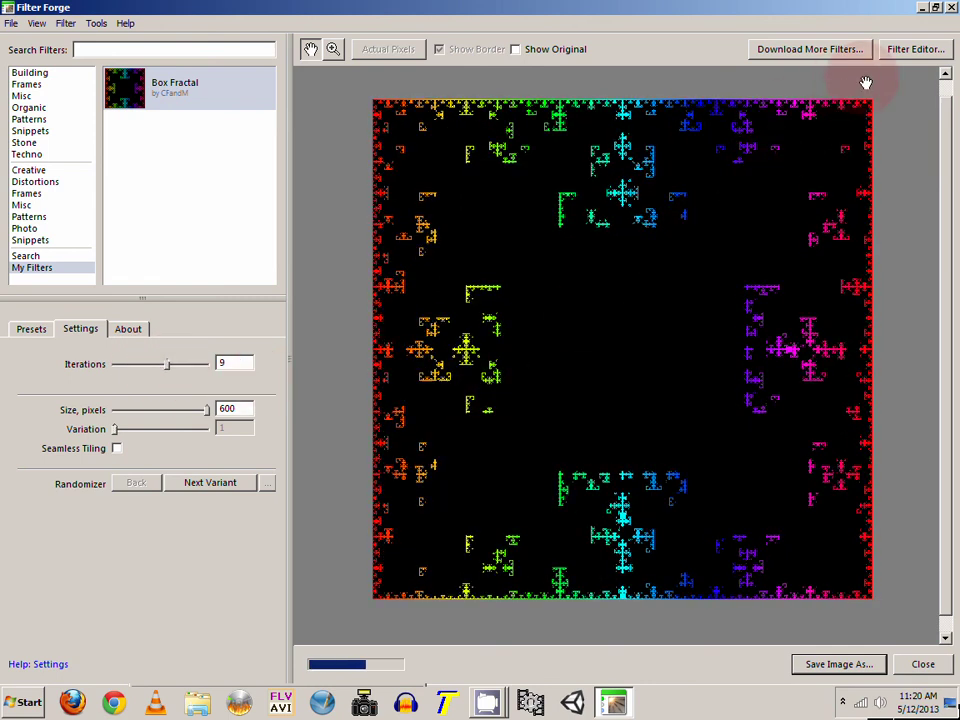
{"action": "left_click", "coordinate": [897, 60]}
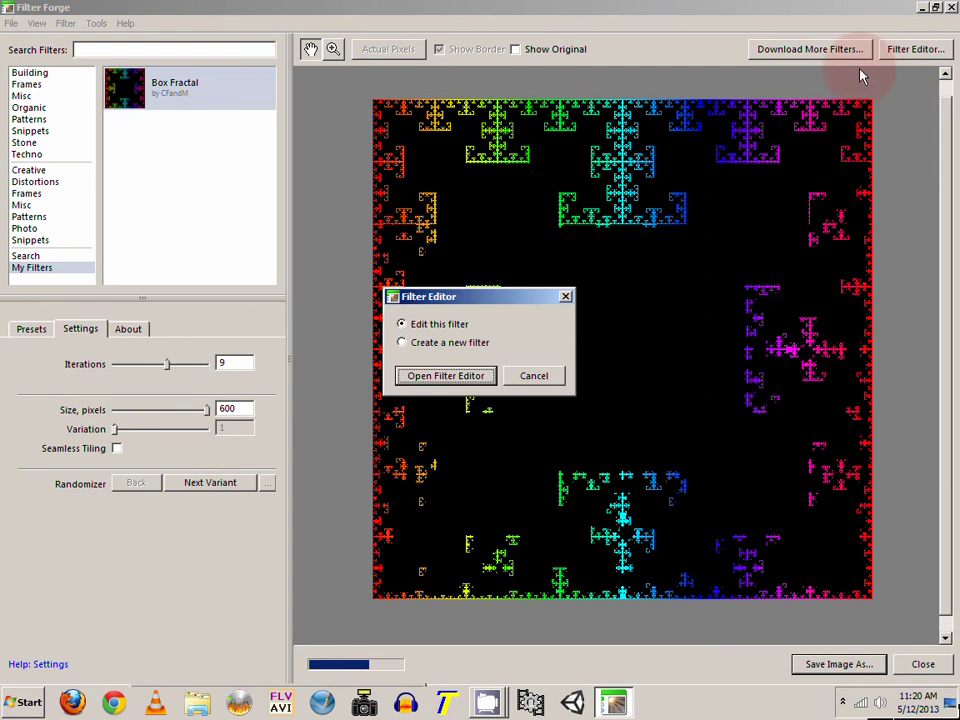
{"action": "left_click", "coordinate": [482, 375]}
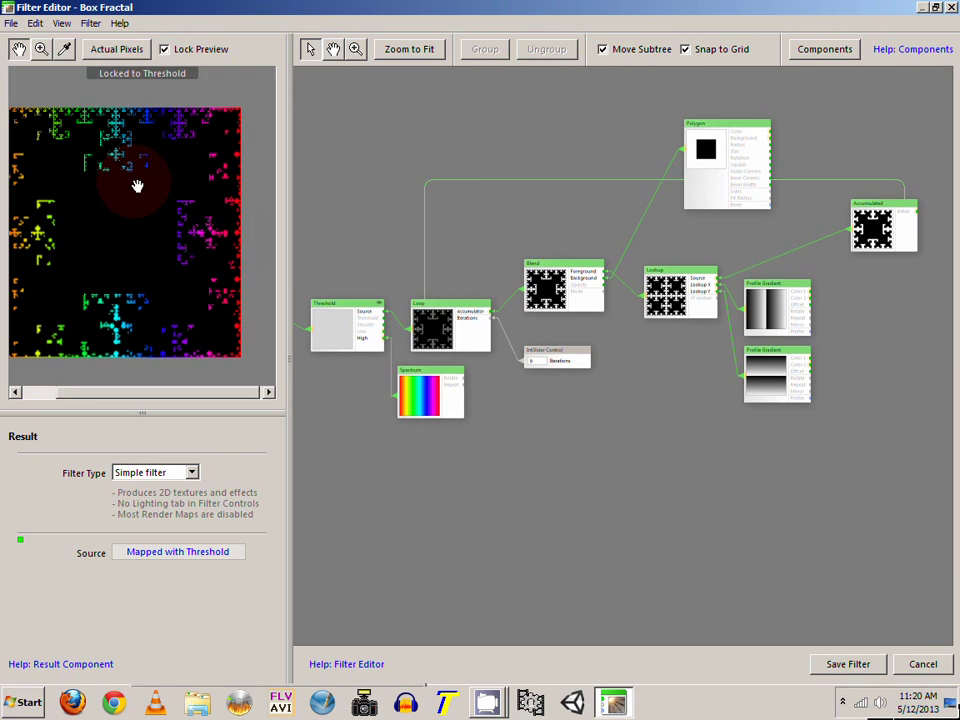
- Set the Polygon's Radius to 65, and try a Rotation of 43.20 before returning it to 0
{"action": "left_click_drag", "start_coordinate": [708, 189], "coordinate": [705, 251]}
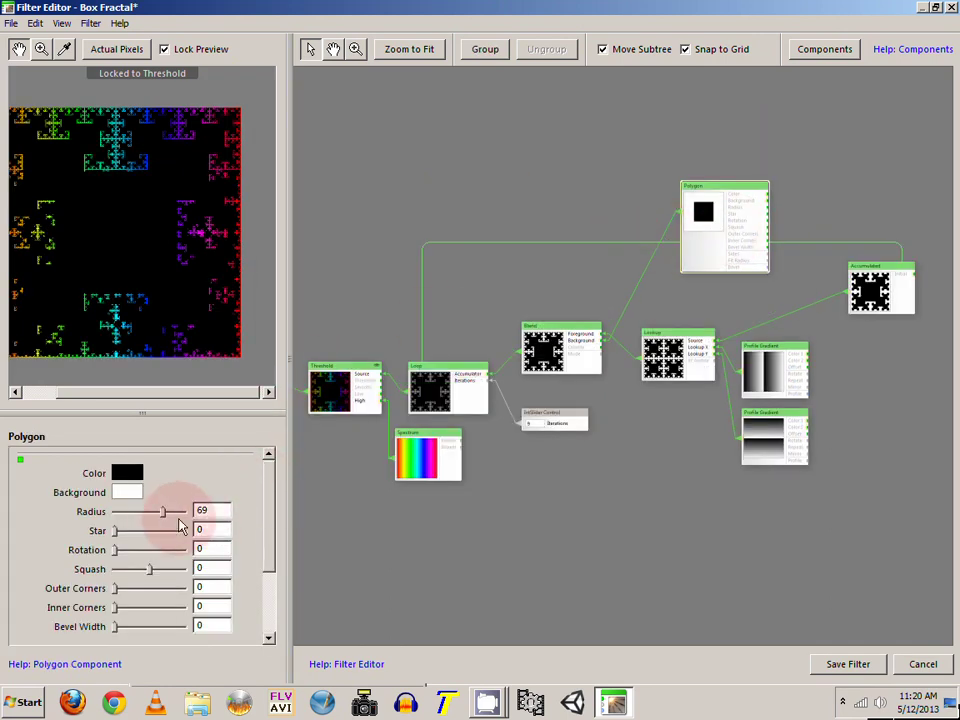
{"action": "mouse_move", "coordinate": [165, 516]}
{"action": "left_mouse_down"}
{"action": "mouse_move", "coordinate": [146, 516]}
{"action": "mouse_move", "coordinate": [161, 519]}
{"action": "left_mouse_up"}
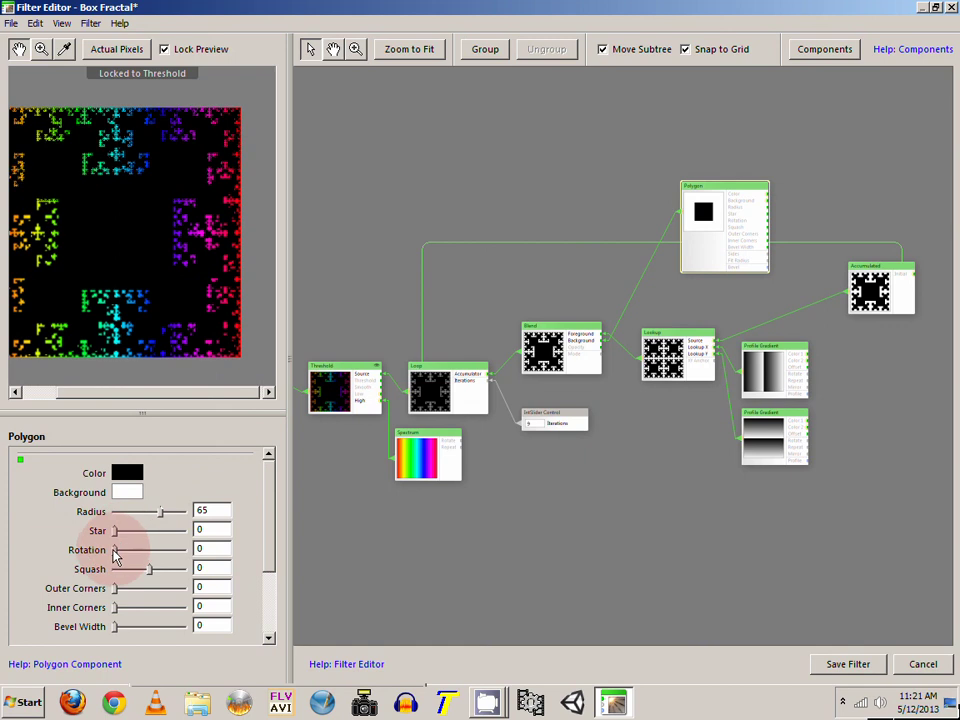
{"action": "left_click_drag", "start_coordinate": [116, 556], "coordinate": [123, 557]}
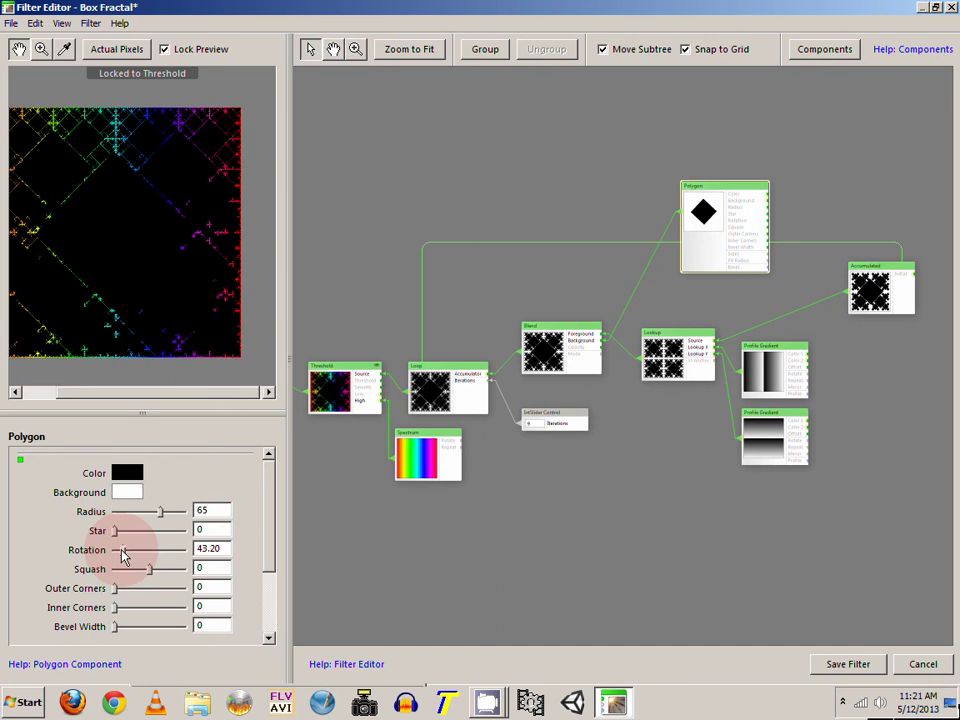
{"action": "left_click_drag", "start_coordinate": [123, 557], "coordinate": [44, 552]}
{"action": "scroll", "coordinate": [148, 585], "scroll_direction": "down", "scroll_amount": 2}
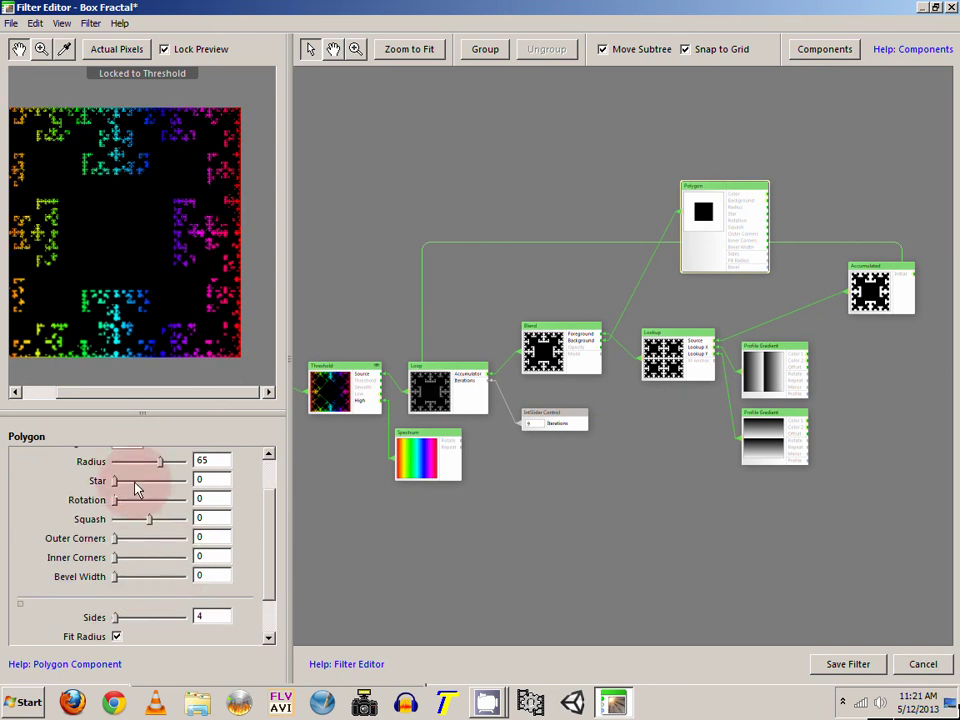
- Set the Polygon's Star value to 43 and examine the changed fractal up close in the preview
{"action": "left_click_drag", "start_coordinate": [115, 481], "coordinate": [145, 486]}
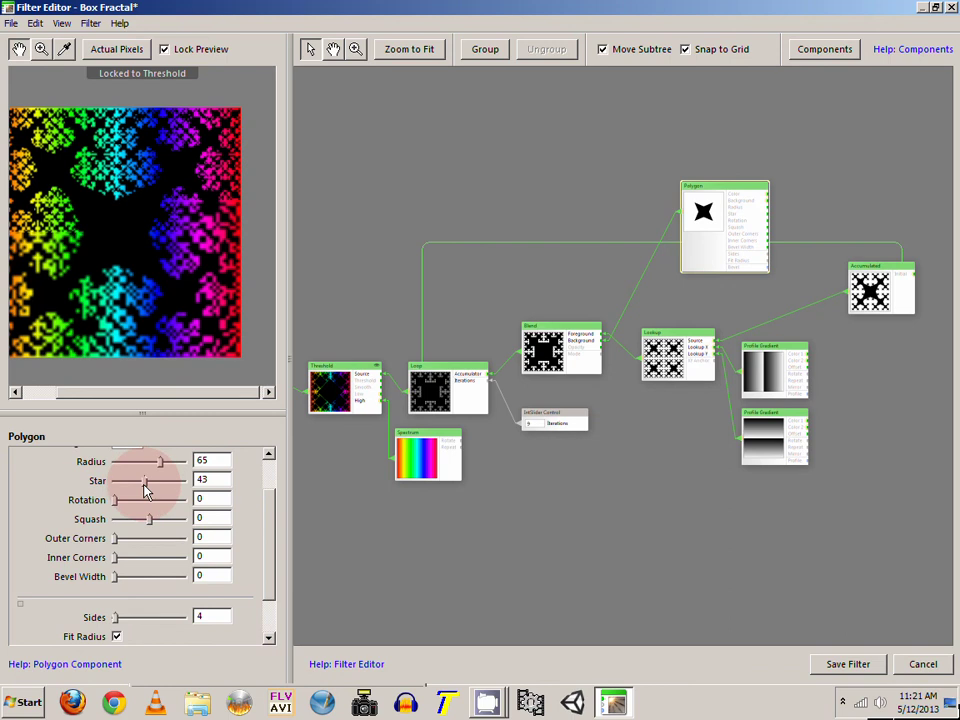
{"action": "left_click", "coordinate": [198, 556]}
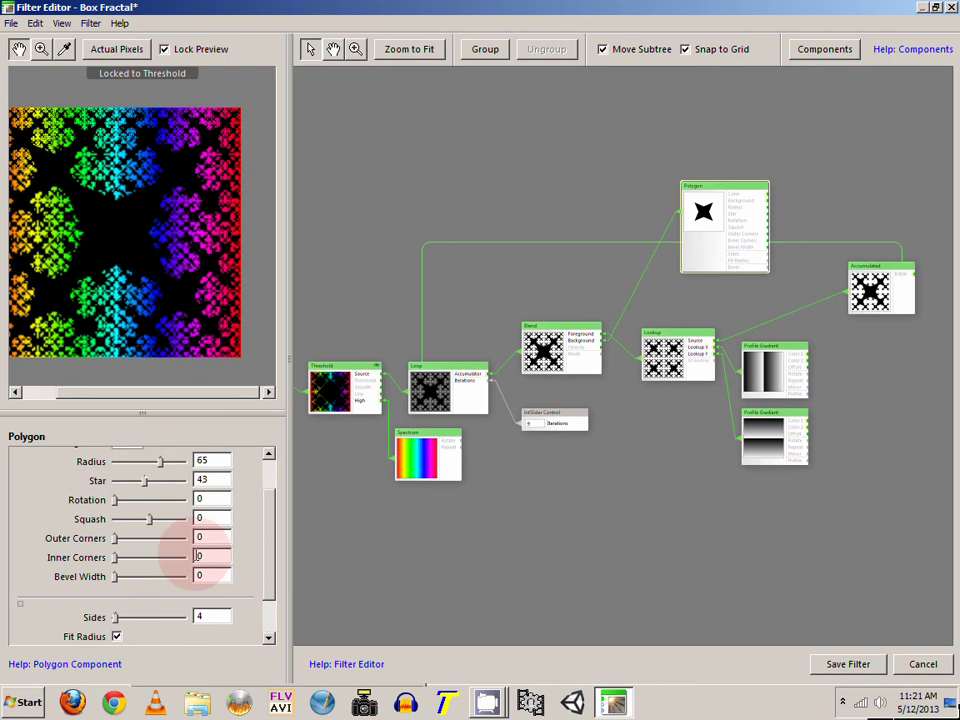
{"action": "left_click", "coordinate": [146, 360]}
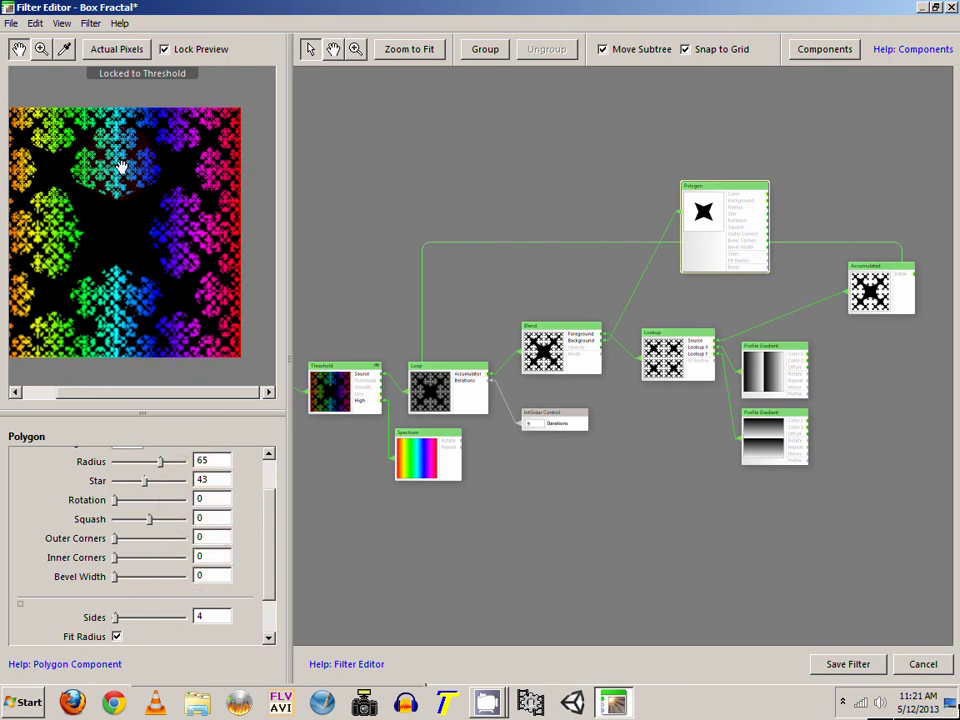
{"action": "scroll", "coordinate": [153, 153], "scroll_direction": "up", "scroll_amount": 1}
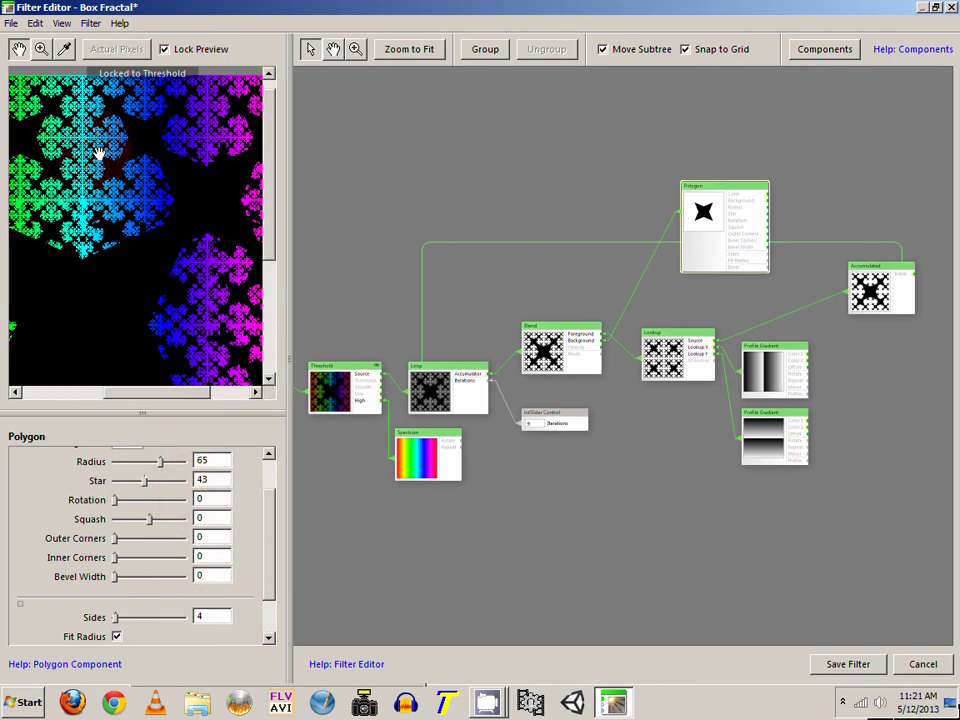
{"action": "left_click_drag", "start_coordinate": [103, 225], "coordinate": [200, 247]}
{"action": "scroll", "coordinate": [152, 211], "scroll_direction": "down", "scroll_amount": 1}
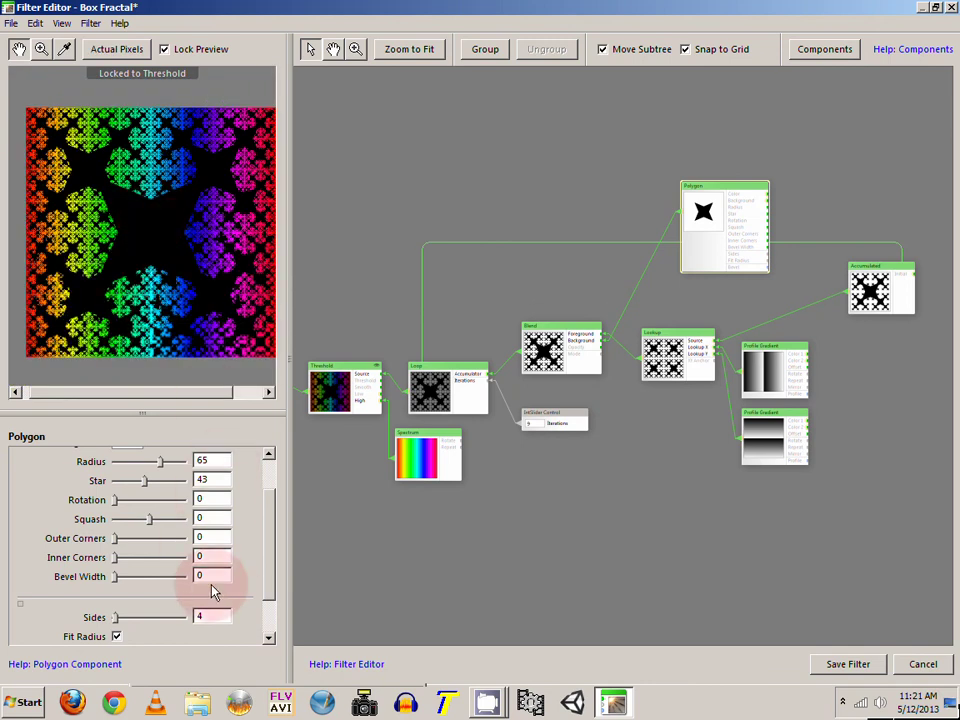
- Reshape the Polygon into a many-pointed star with 11 Sides, a Star value of 44 and a Radius of 71
{"action": "left_click_drag", "start_coordinate": [116, 620], "coordinate": [120, 621]}
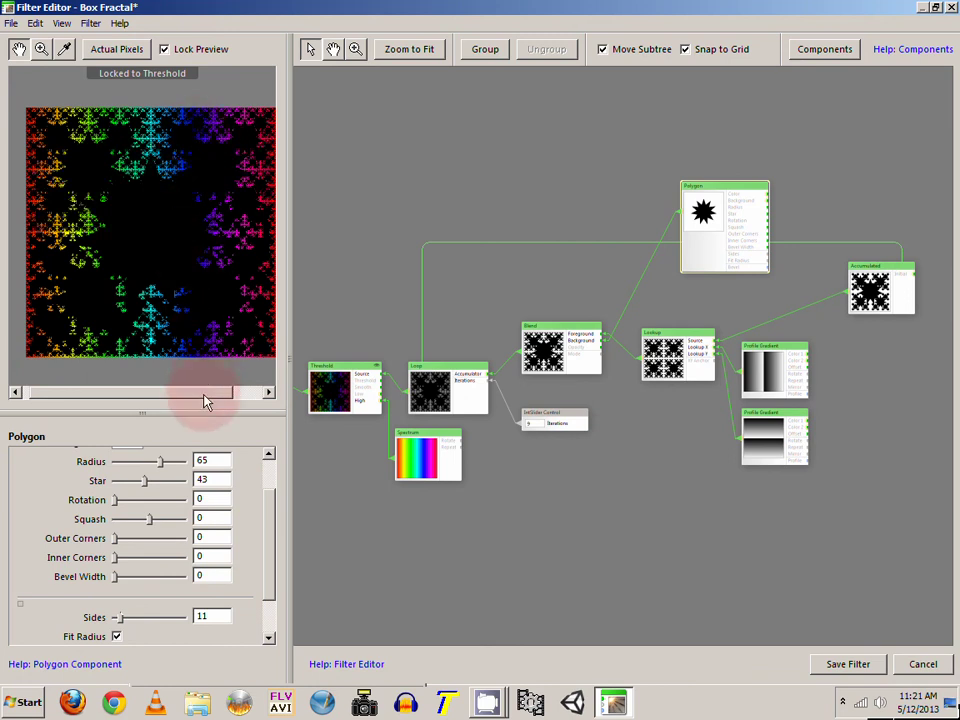
{"action": "mouse_move", "coordinate": [143, 481]}
{"action": "left_mouse_down"}
{"action": "mouse_move", "coordinate": [169, 481]}
{"action": "mouse_move", "coordinate": [148, 482]}
{"action": "left_mouse_up"}
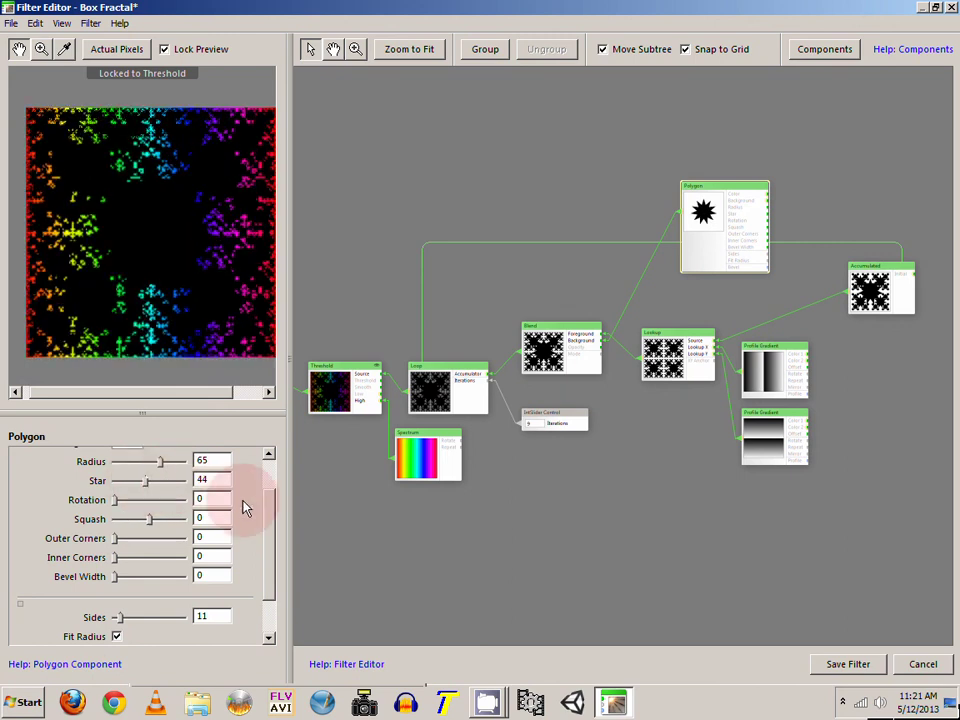
{"action": "left_click_drag", "start_coordinate": [270, 497], "coordinate": [270, 454]}
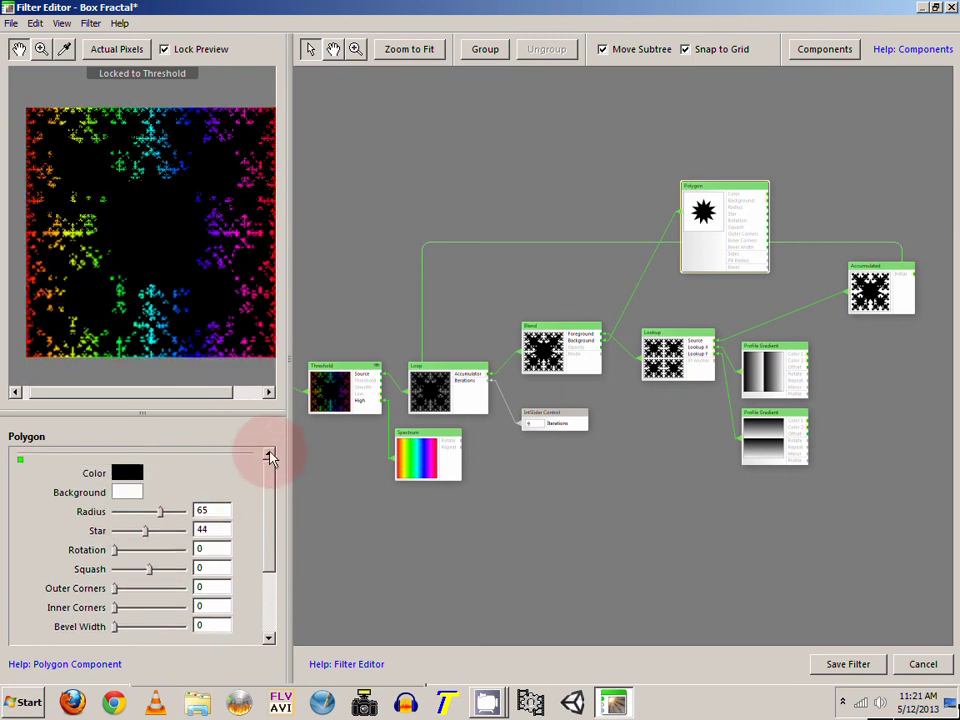
{"action": "mouse_move", "coordinate": [163, 513]}
{"action": "left_mouse_down"}
{"action": "mouse_move", "coordinate": [174, 514]}
{"action": "mouse_move", "coordinate": [163, 513]}
{"action": "left_mouse_up"}
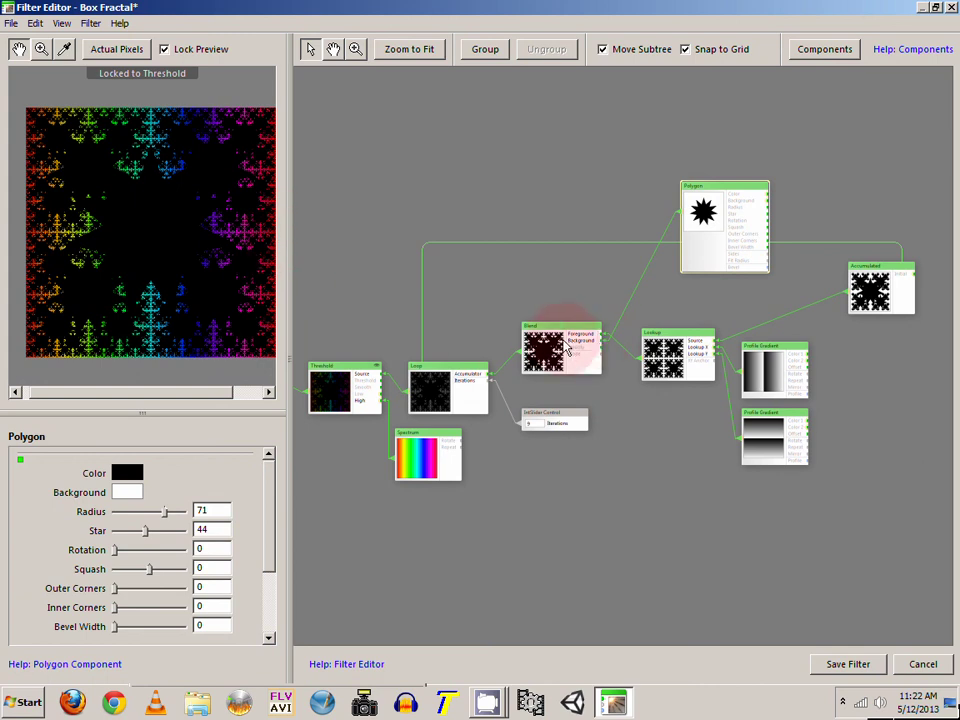
- Change the Threshold's Low color to white
{"action": "left_click_drag", "start_coordinate": [461, 450], "coordinate": [578, 413]}
{"action": "left_click", "coordinate": [484, 347]}
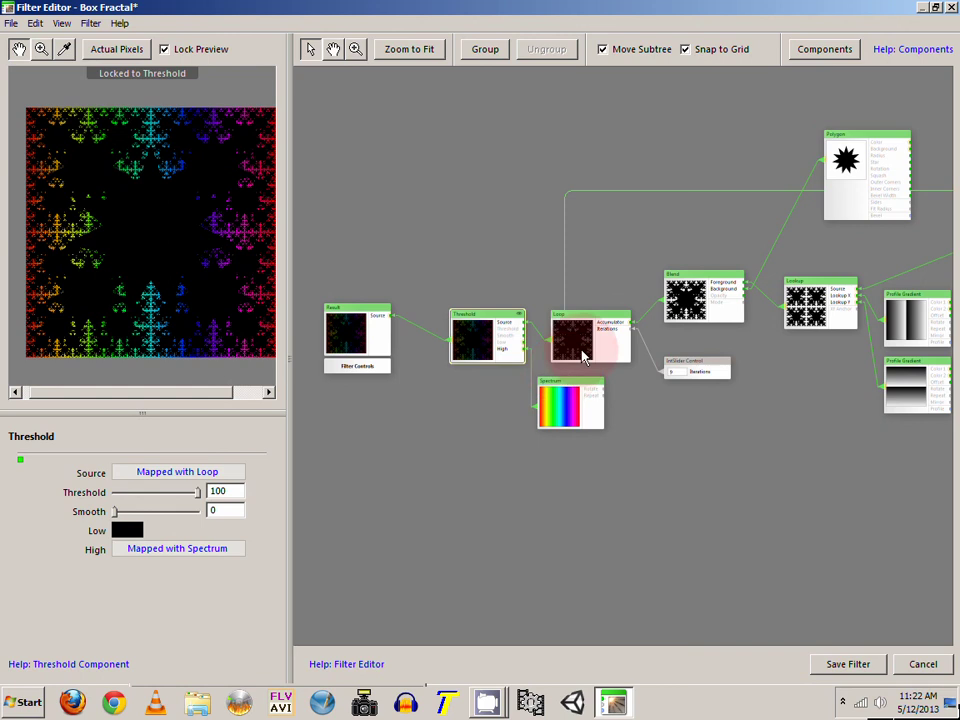
{"action": "scroll", "coordinate": [572, 328], "scroll_direction": "up", "scroll_amount": 2}
{"action": "left_click", "coordinate": [135, 485]}
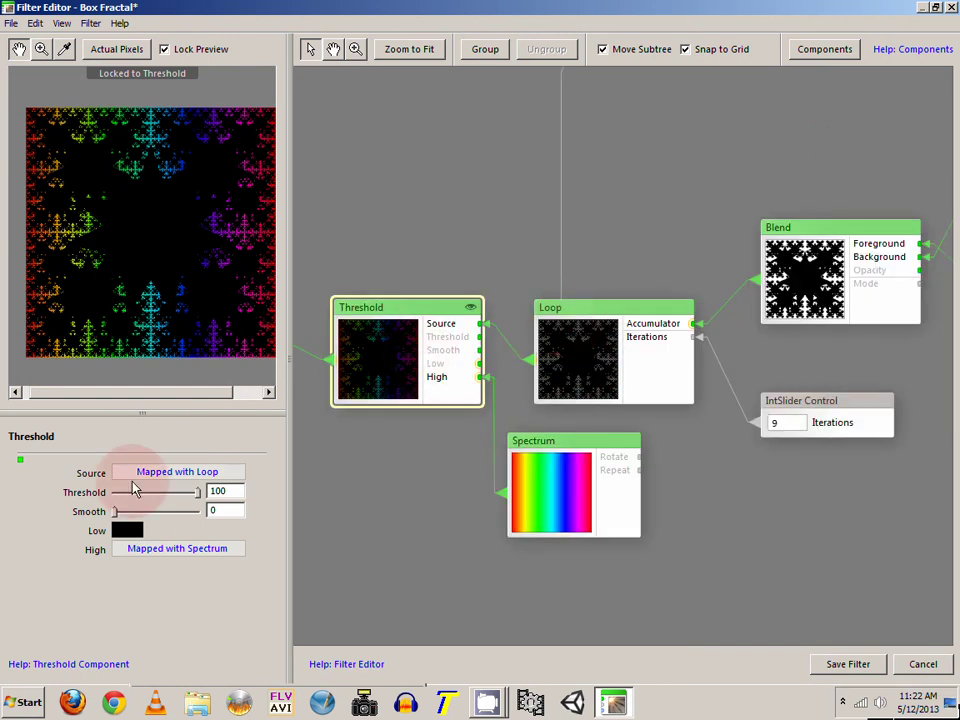
{"action": "left_click", "coordinate": [135, 531]}
{"action": "left_click_drag", "start_coordinate": [214, 424], "coordinate": [166, 355]}
{"action": "left_click", "coordinate": [543, 364]}
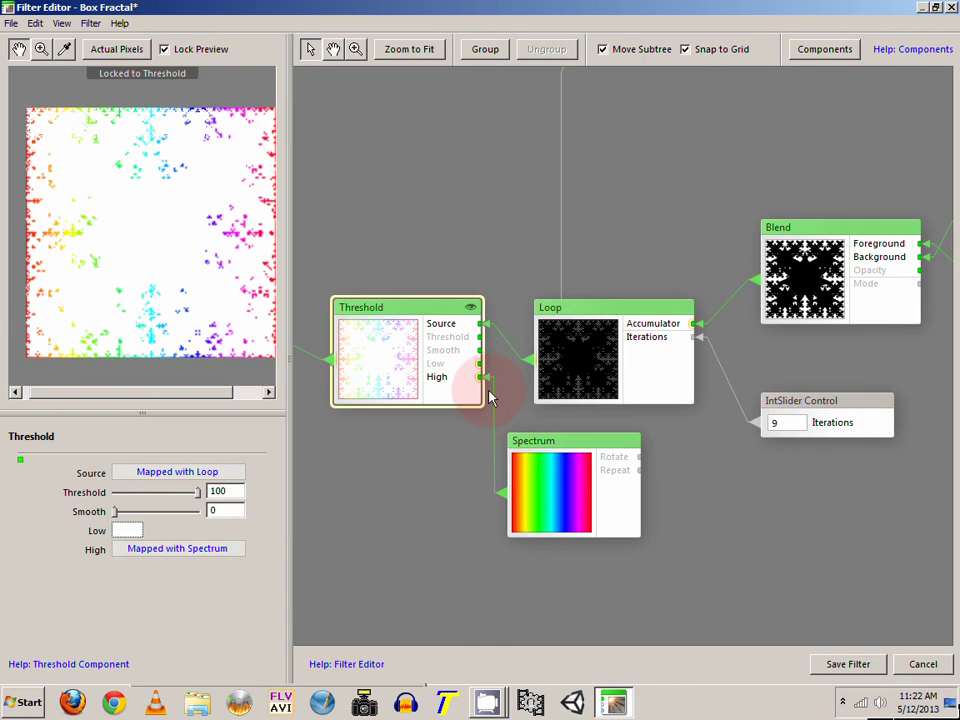
- Move the Spectrum connection from the Threshold's High input to its Low input, and disconnect the Spectrum entirely
{"action": "left_click_drag", "start_coordinate": [481, 368], "coordinate": [483, 366]}
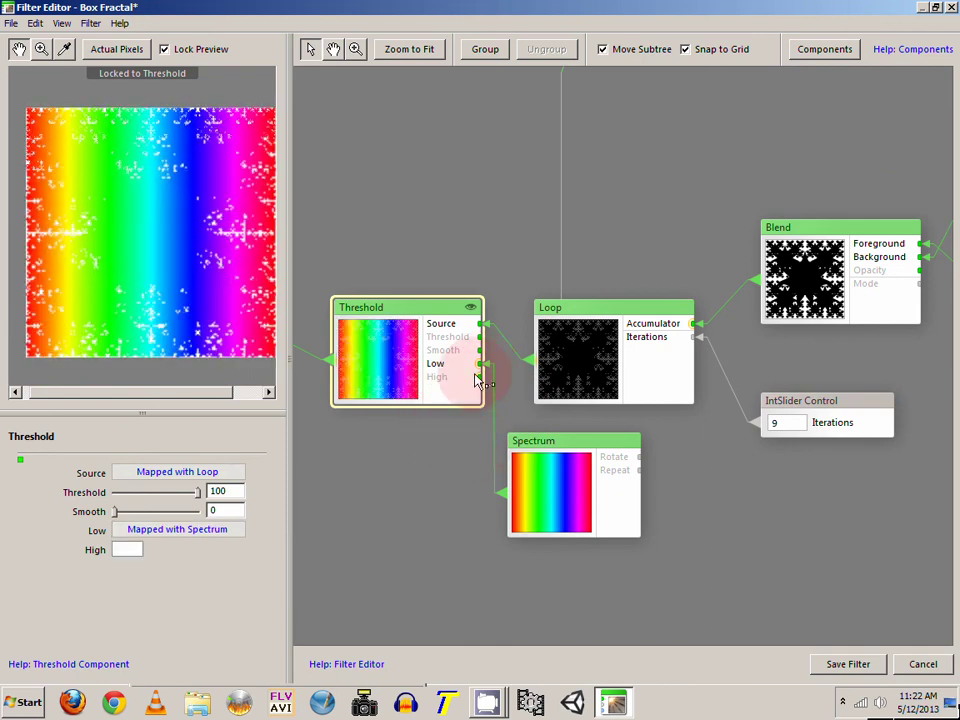
{"action": "left_click_drag", "start_coordinate": [495, 372], "coordinate": [476, 368]}
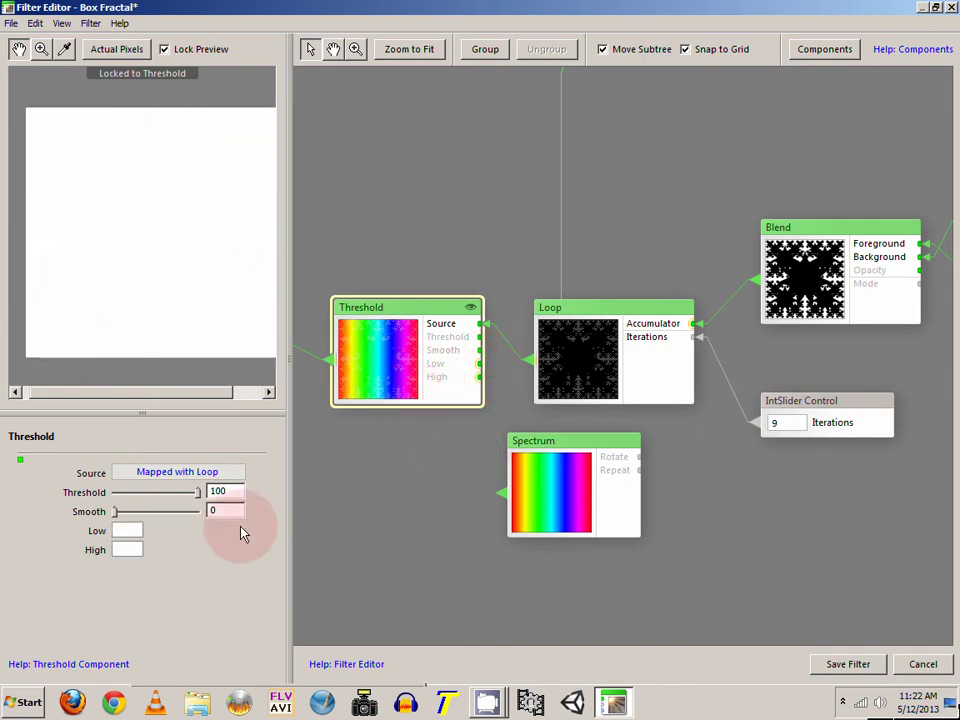
- Set the Threshold's High color to white (FFFFFF) and its Low color to black (000000)
{"action": "left_click", "coordinate": [128, 546]}
{"action": "left_click_drag", "start_coordinate": [191, 525], "coordinate": [129, 328]}
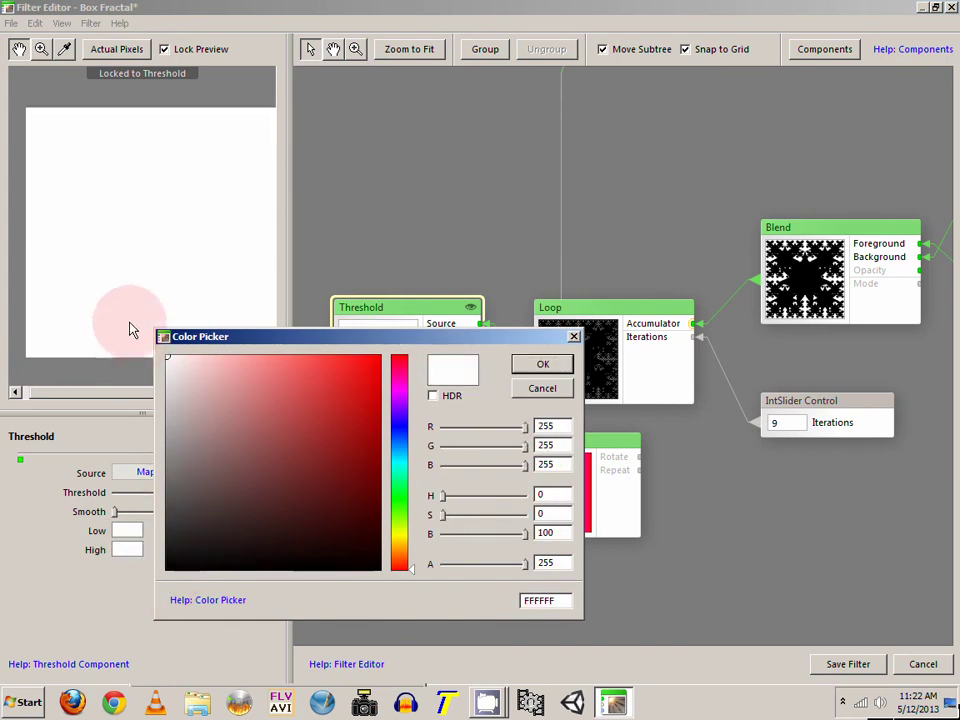
{"action": "left_click", "coordinate": [540, 362]}
{"action": "left_click", "coordinate": [206, 512]}
{"action": "left_click", "coordinate": [127, 530]}
{"action": "left_click_drag", "start_coordinate": [189, 557], "coordinate": [143, 626]}
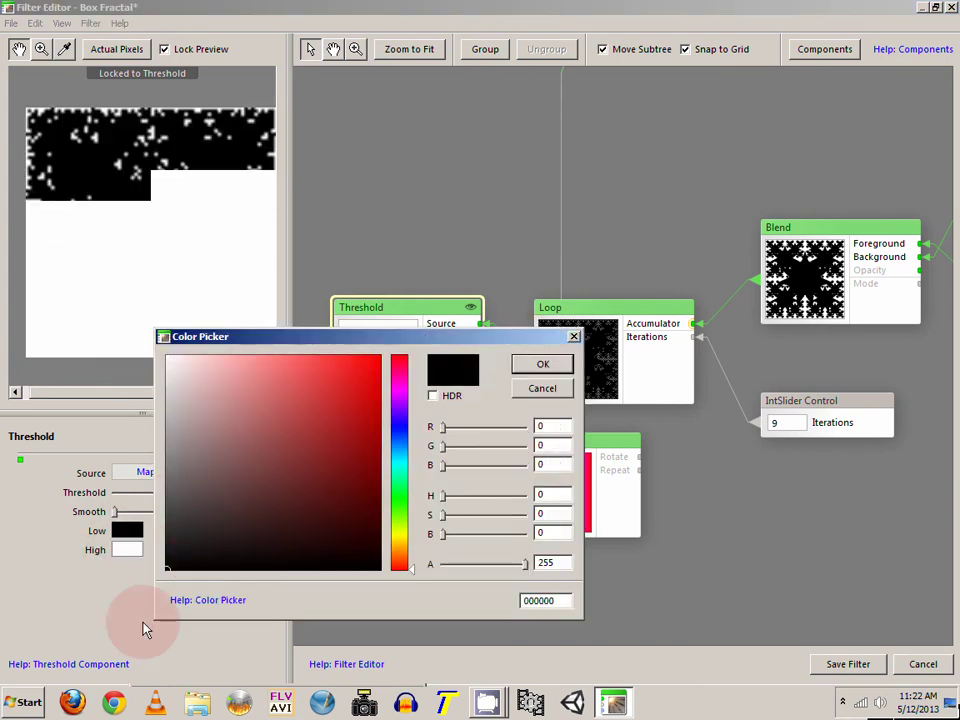
{"action": "left_click", "coordinate": [542, 366]}
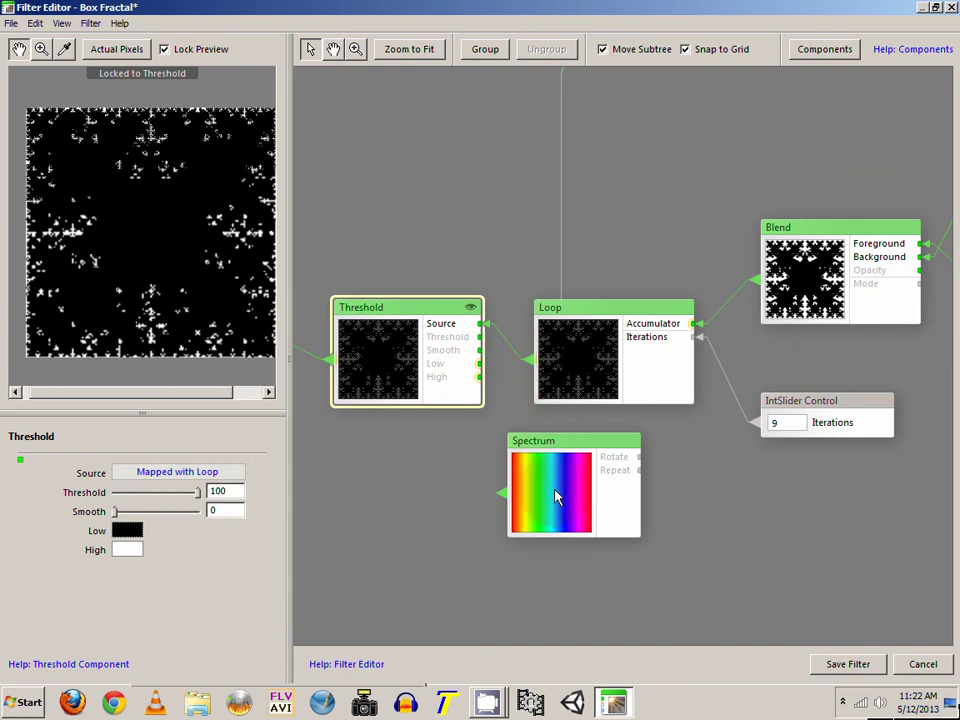
- Lock the preview to the Blend component and examine its repeated star shapes up close
{"action": "left_click", "coordinate": [820, 288]}
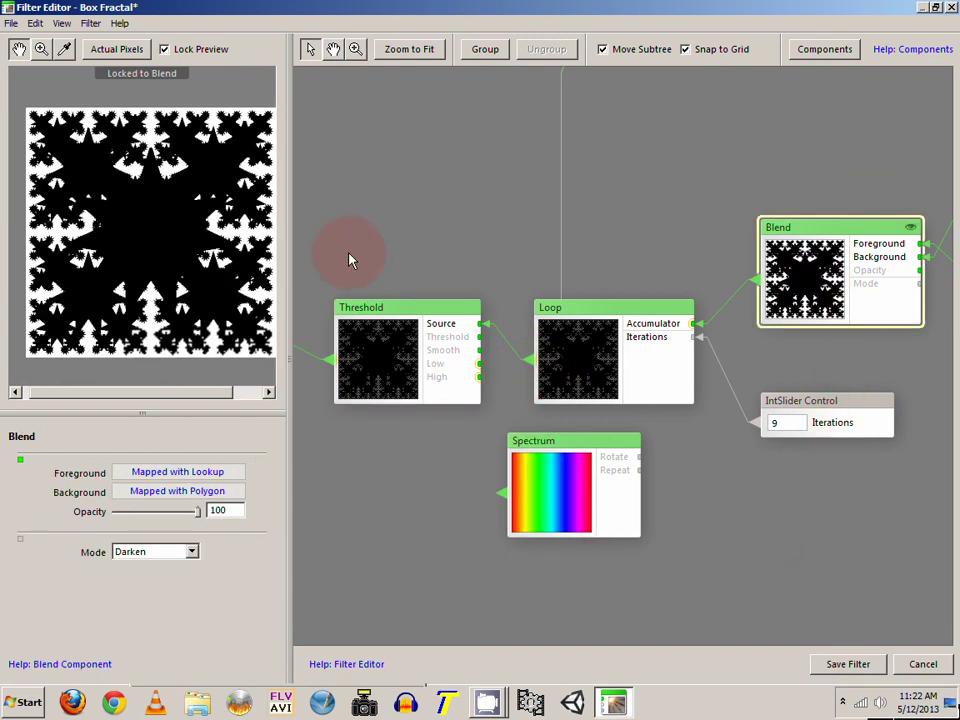
{"action": "scroll", "coordinate": [122, 127], "scroll_direction": "up", "scroll_amount": 2}
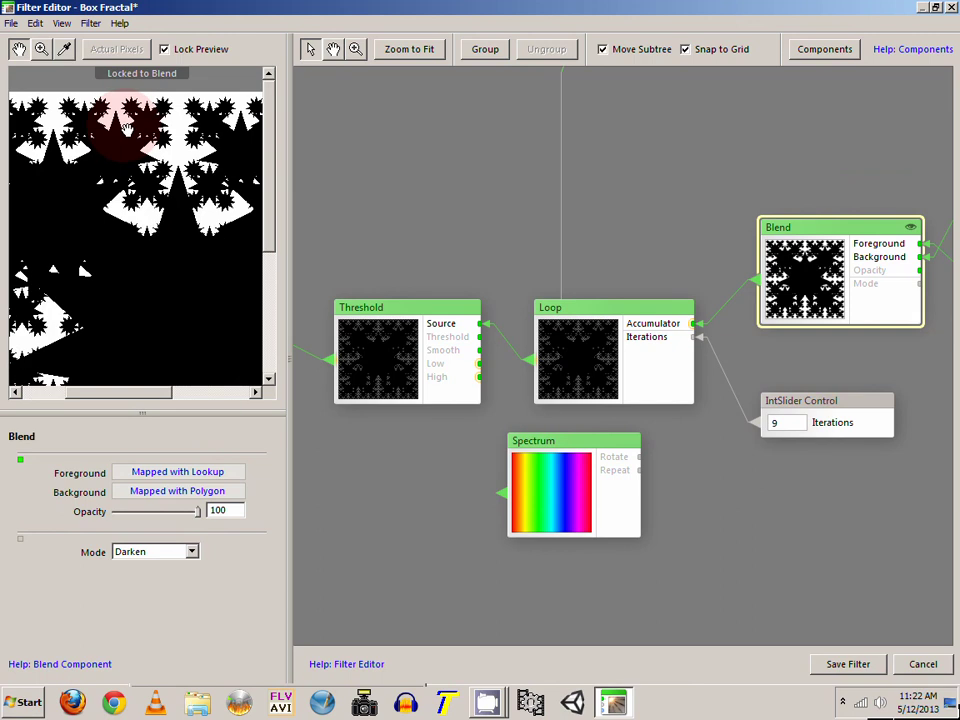
{"action": "scroll", "coordinate": [155, 130], "scroll_direction": "down", "scroll_amount": 2}
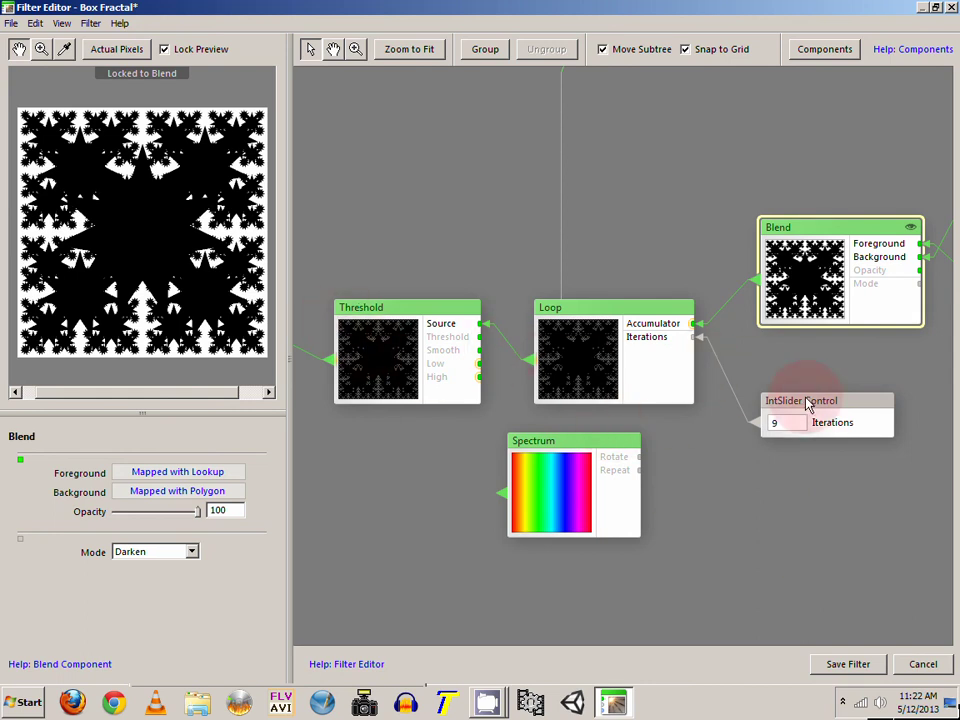
- Save the edited filter and review its black-and-white render with Iterations kept at 9
{"action": "left_click_drag", "start_coordinate": [808, 404], "coordinate": [624, 403]}
{"action": "scroll", "coordinate": [640, 398], "scroll_direction": "down", "scroll_amount": 3}
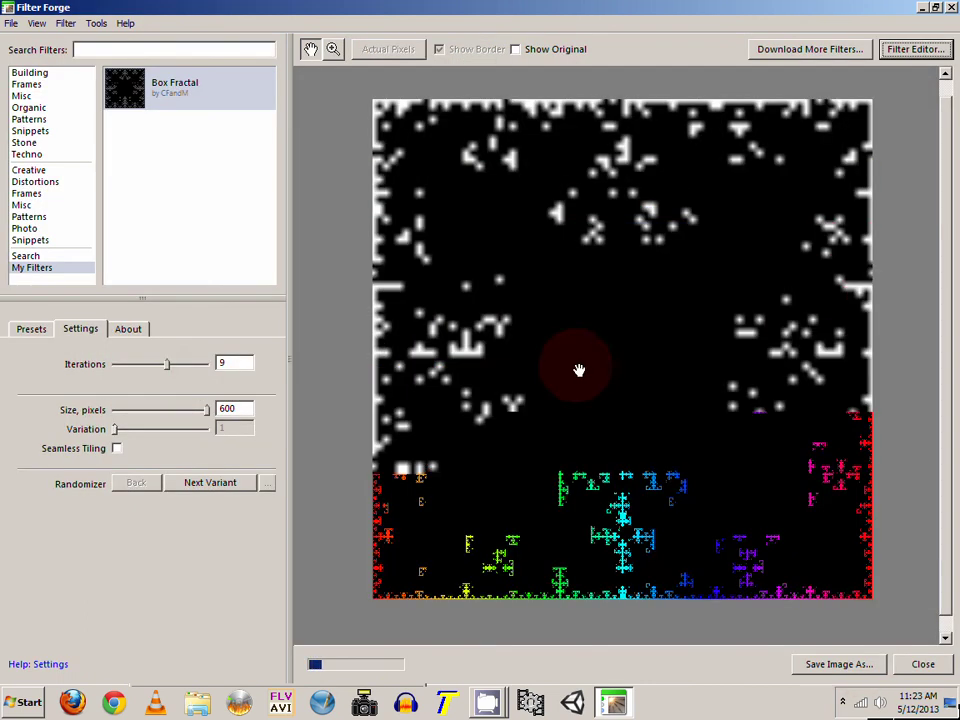
{"action": "left_click", "coordinate": [193, 368]}
{"action": "left_click", "coordinate": [168, 365]}
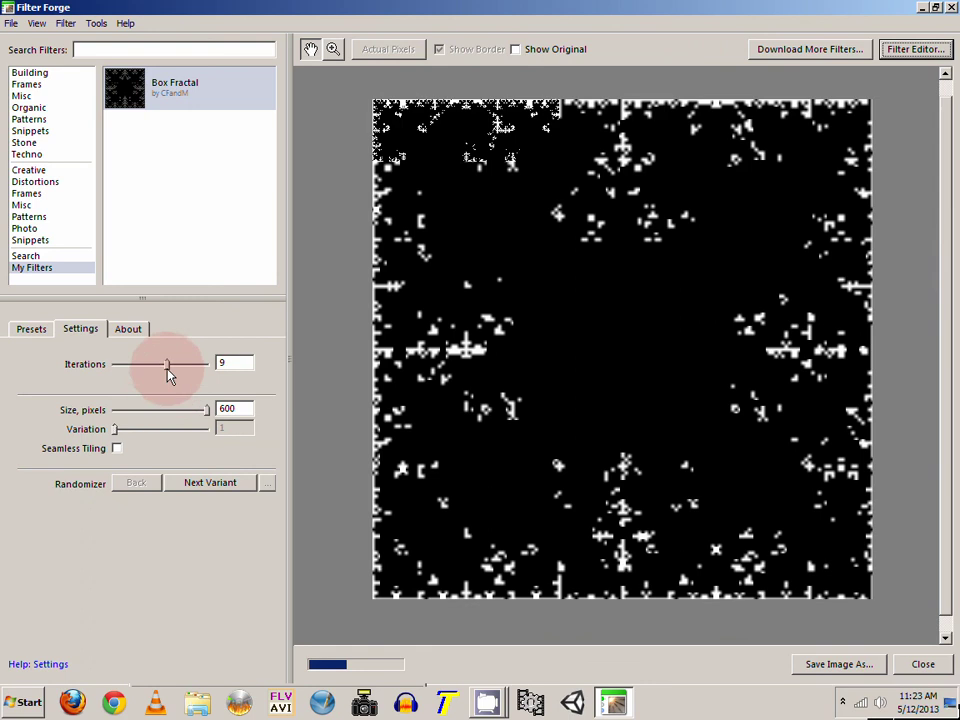
{"action": "mouse_move", "coordinate": [168, 370]}
{"action": "left_mouse_down"}
{"action": "mouse_move", "coordinate": [107, 374]}
{"action": "mouse_move", "coordinate": [170, 370]}
{"action": "left_mouse_up"}
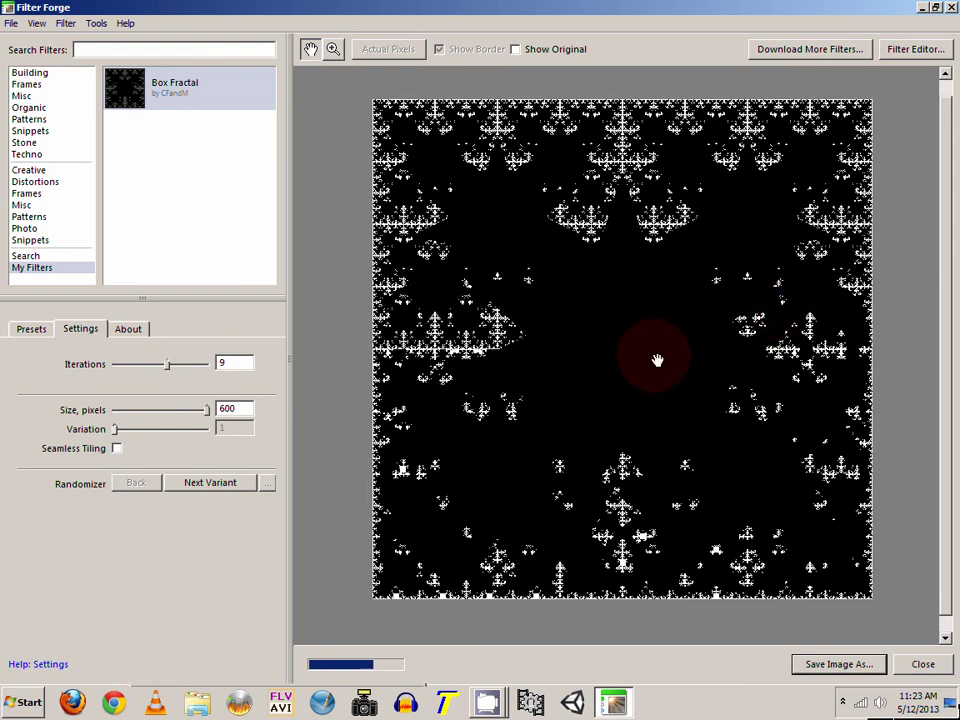
{"action": "left_click", "coordinate": [487, 703]}
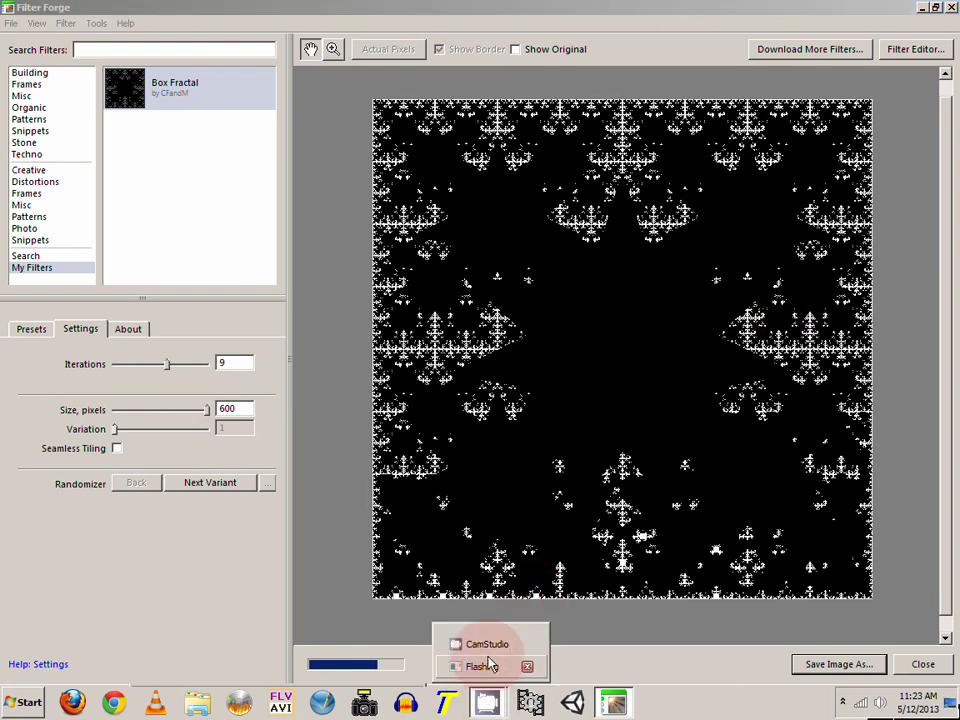